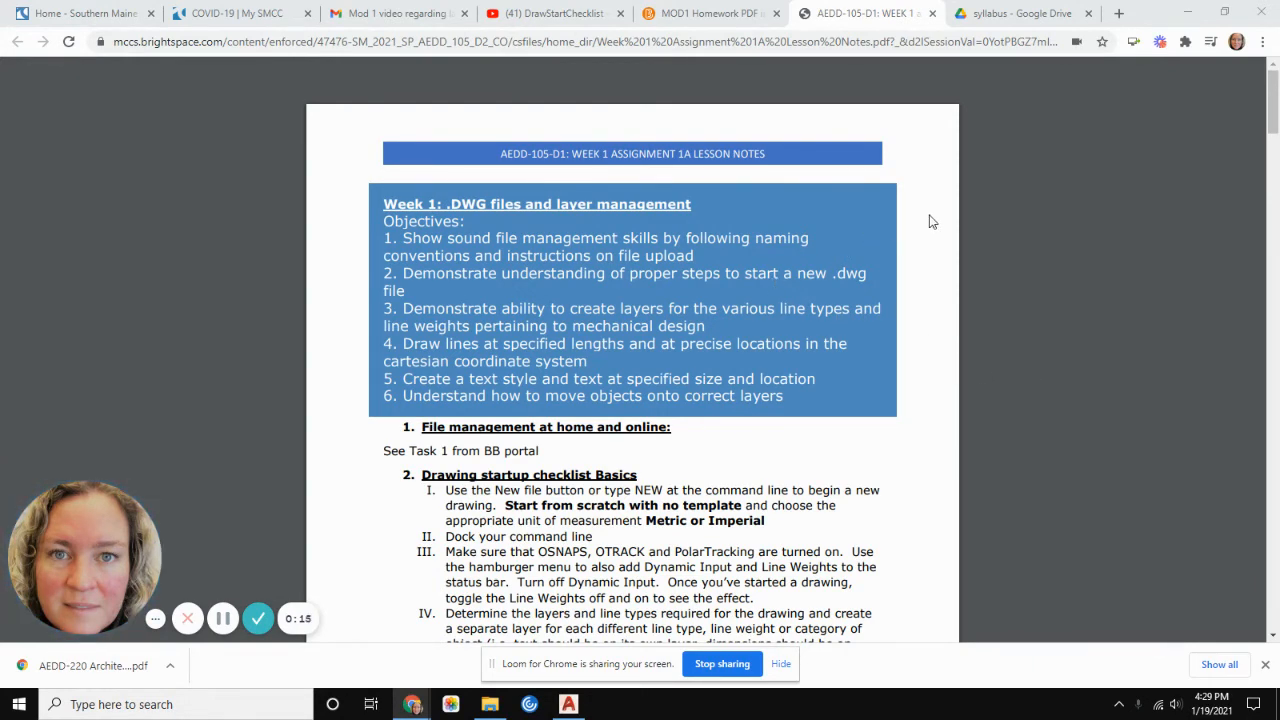
- Open 01-A-LINES.pdf from the MOD1 Homework PDF instructions page and look over its line drawing and layer table
scroll(908, 228, "down", 1)
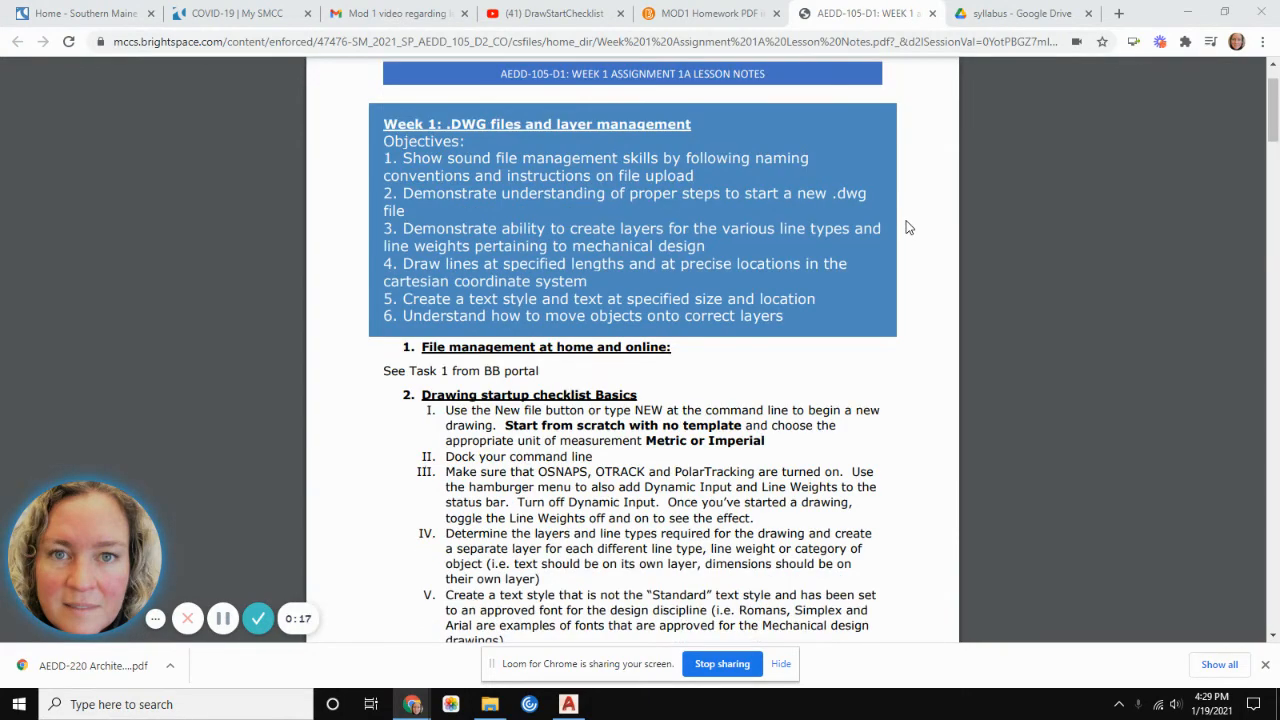
scroll(908, 228, "up", 1)
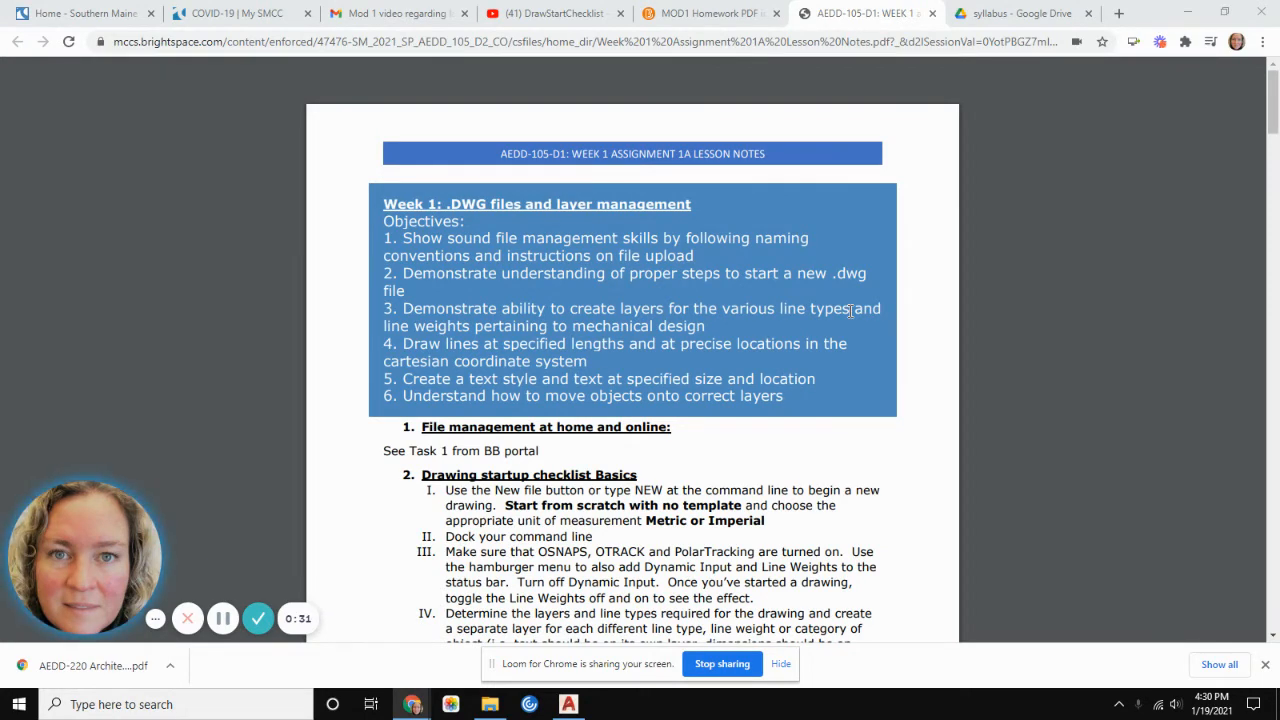
left_click(722, 12)
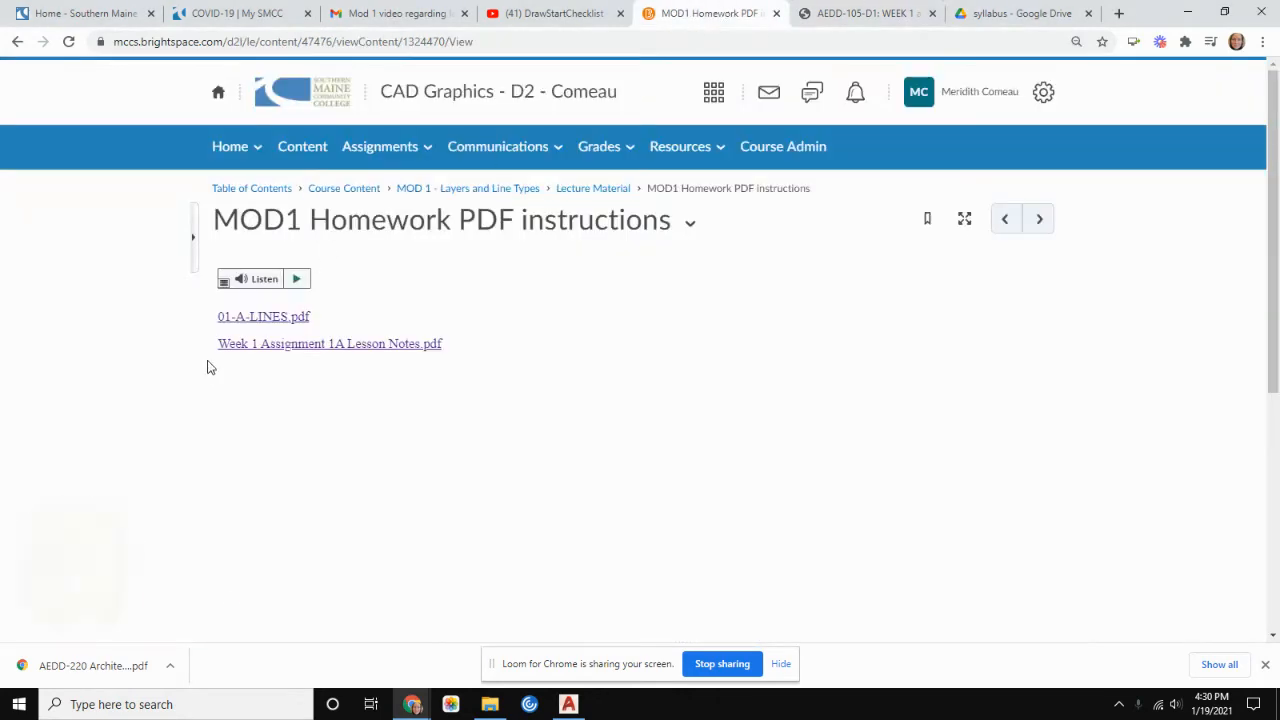
left_click(262, 318)
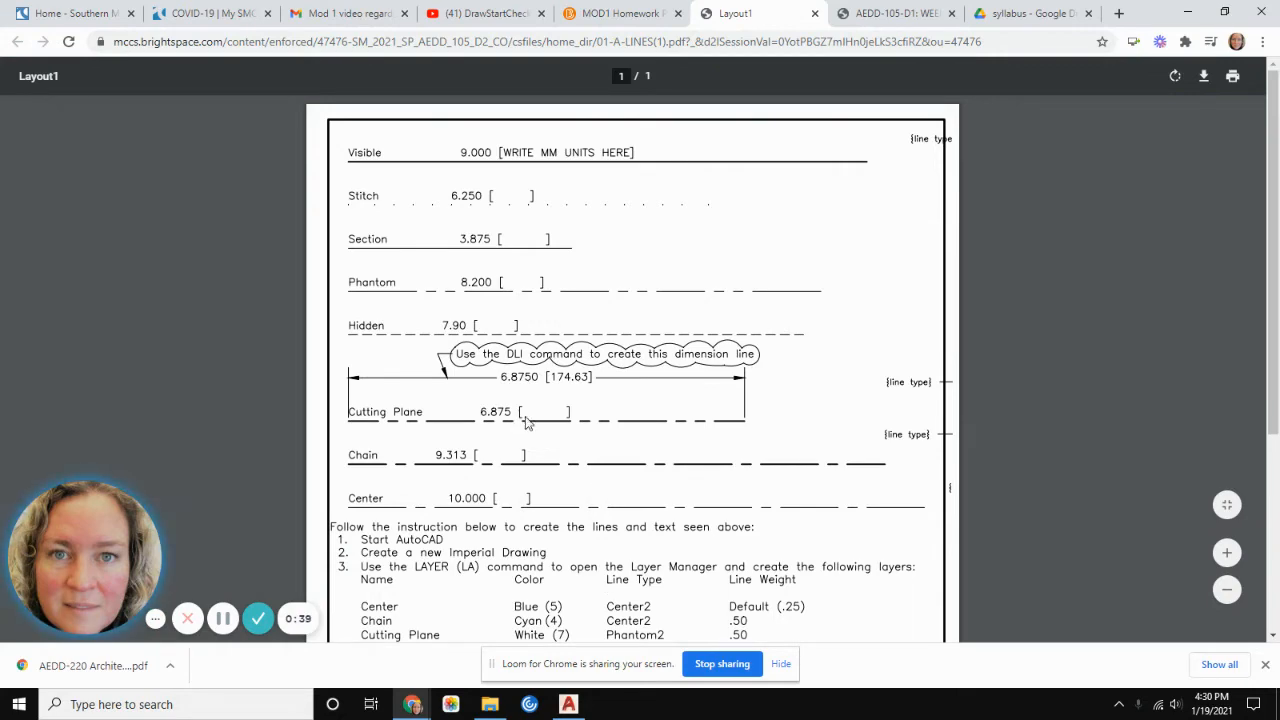
scroll(514, 582, "down", 3)
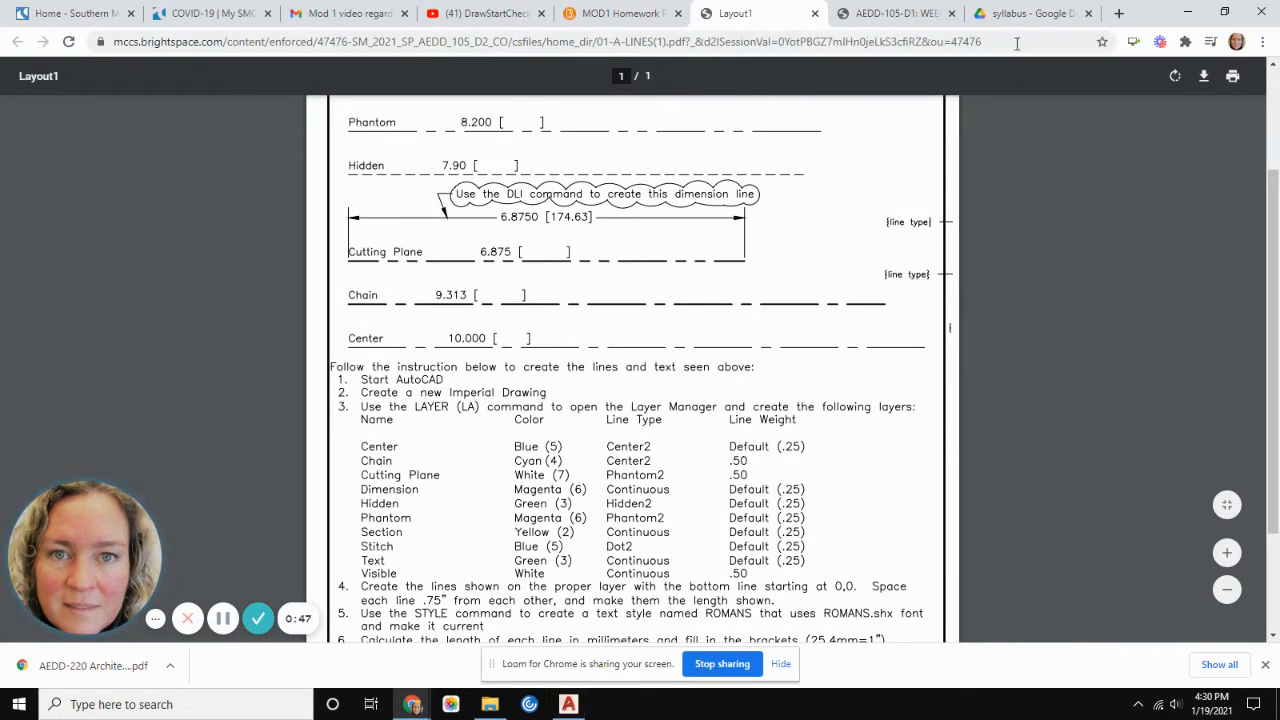
- Examine the Drawing startup checklist Basics section in the Week 1 Assignment 1A lesson notes
left_click(912, 16)
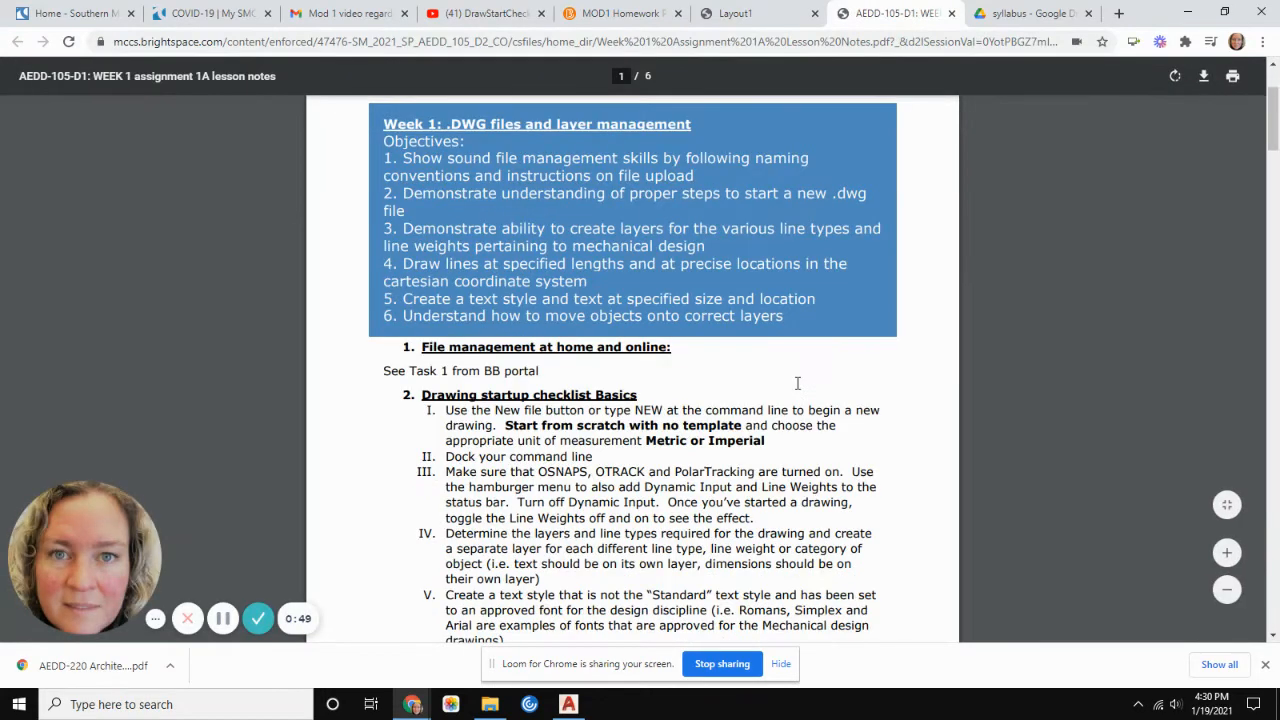
scroll(797, 383, "down", 2)
scroll(648, 410, "down", 2)
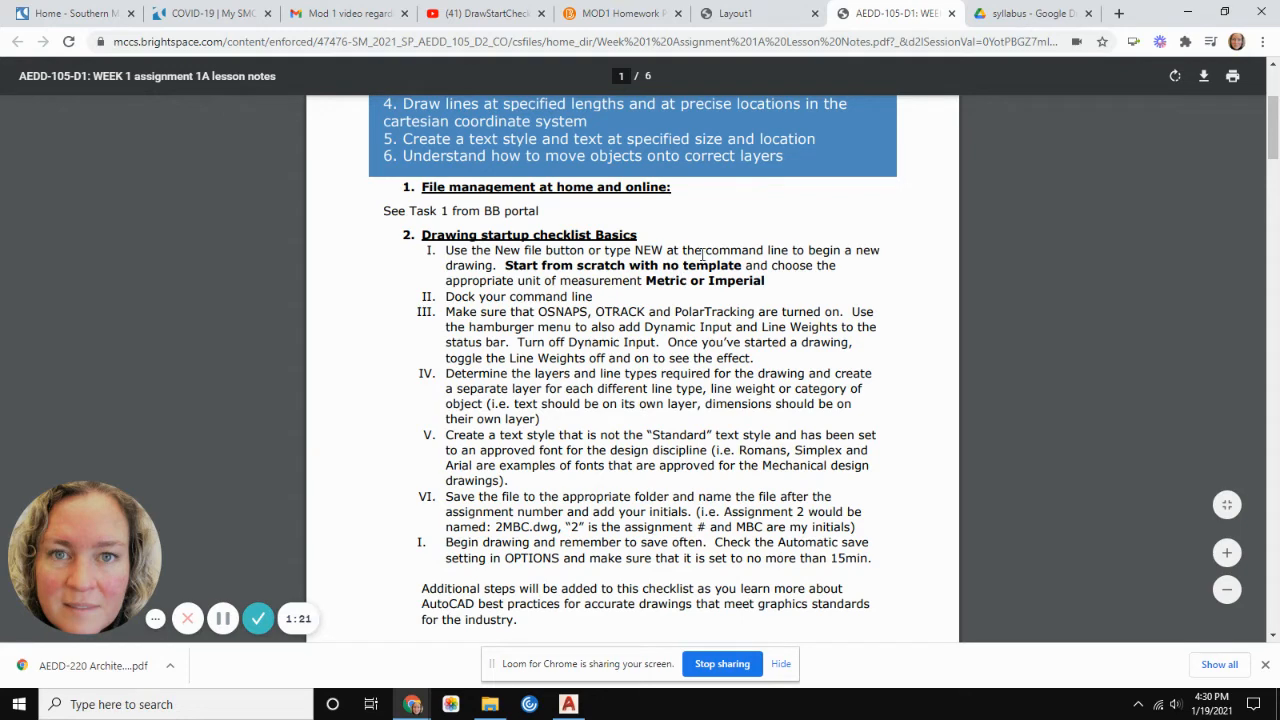
- Examine the line types, lengths, layer table and numbered instructions in the 01-A-LINES PDF
left_click(757, 14)
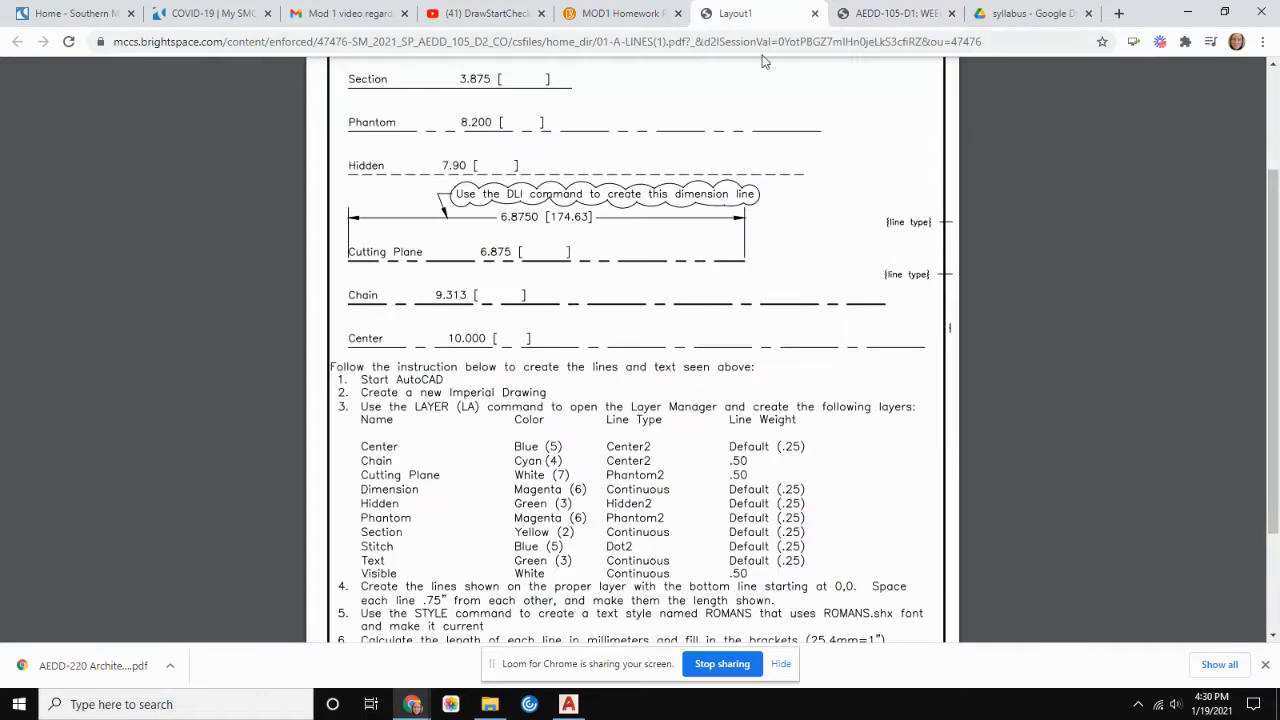
scroll(731, 258, "up", 1)
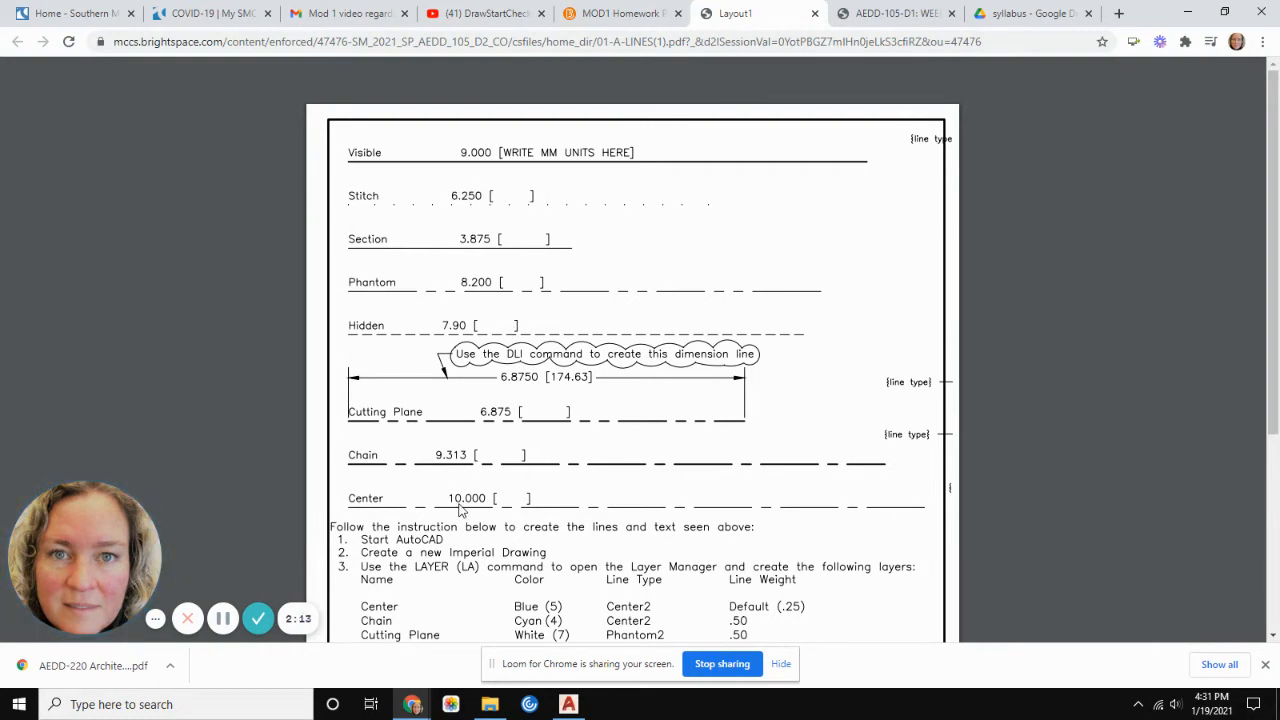
scroll(582, 496, "down", 1)
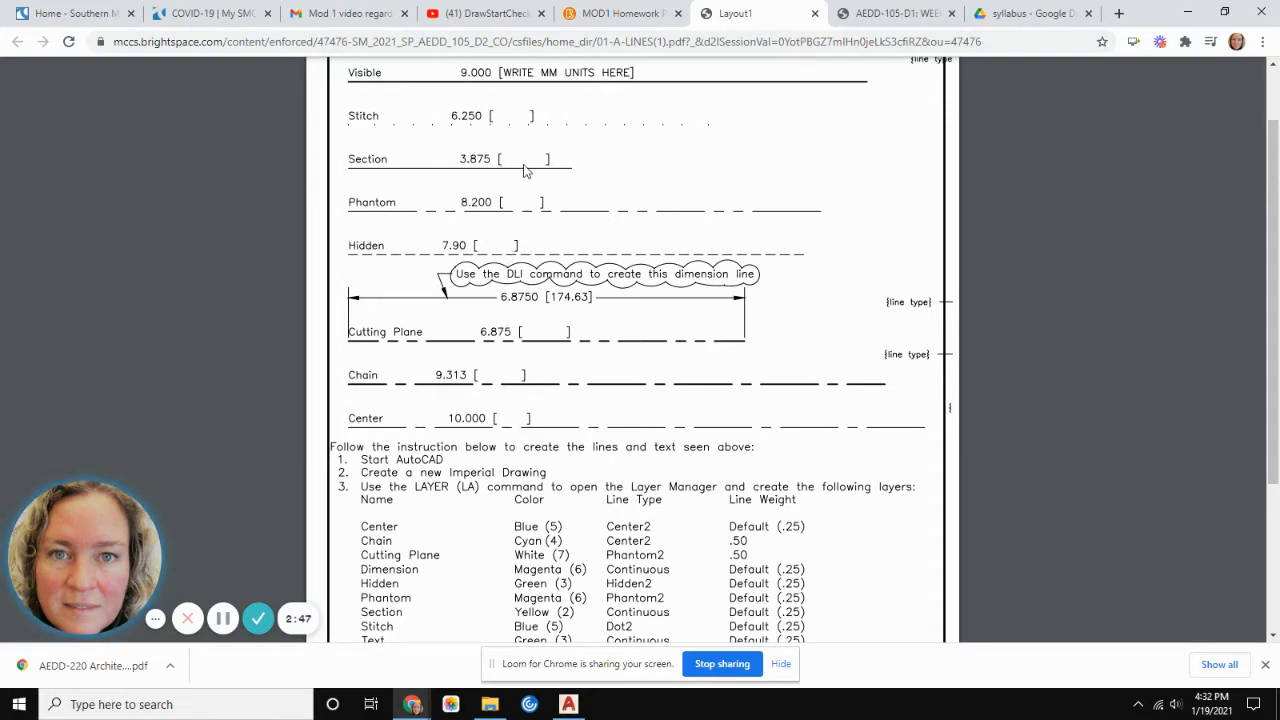
scroll(620, 295, "down", 3)
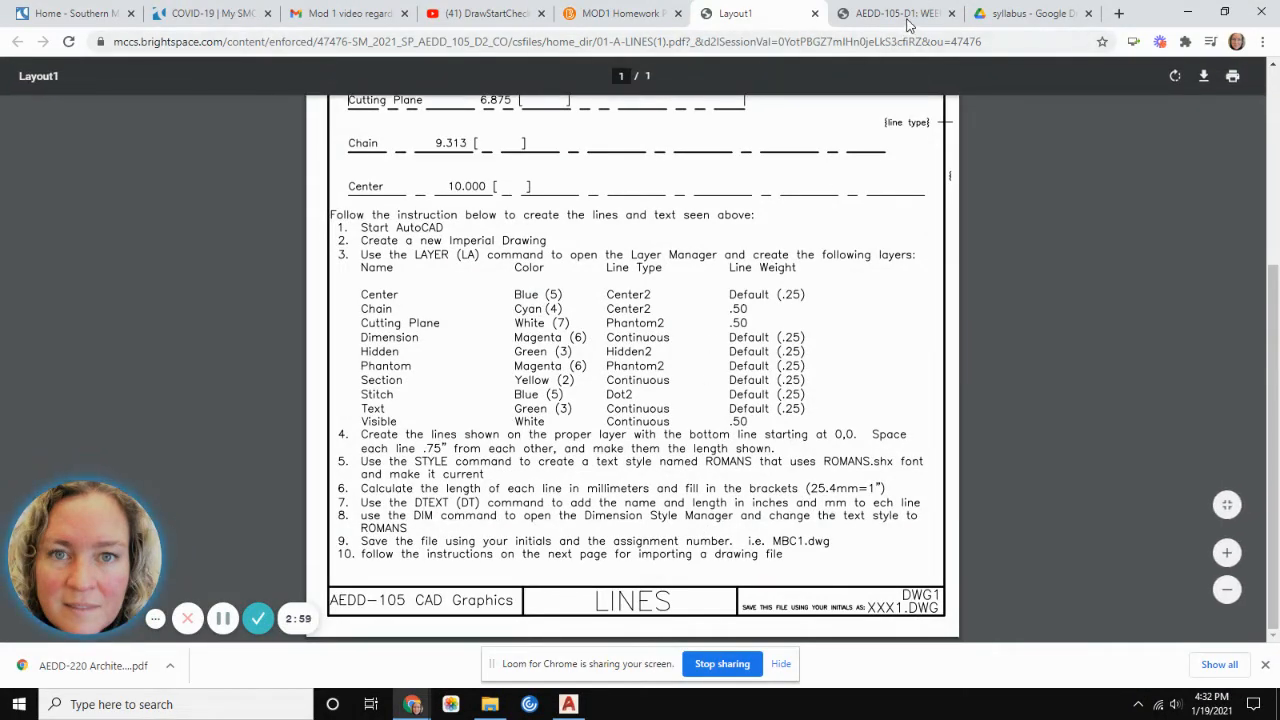
- Minimize the AutoCAD and browser windows and reposition the File Explorer window to view the program shortcuts on the desktop
left_click(903, 14)
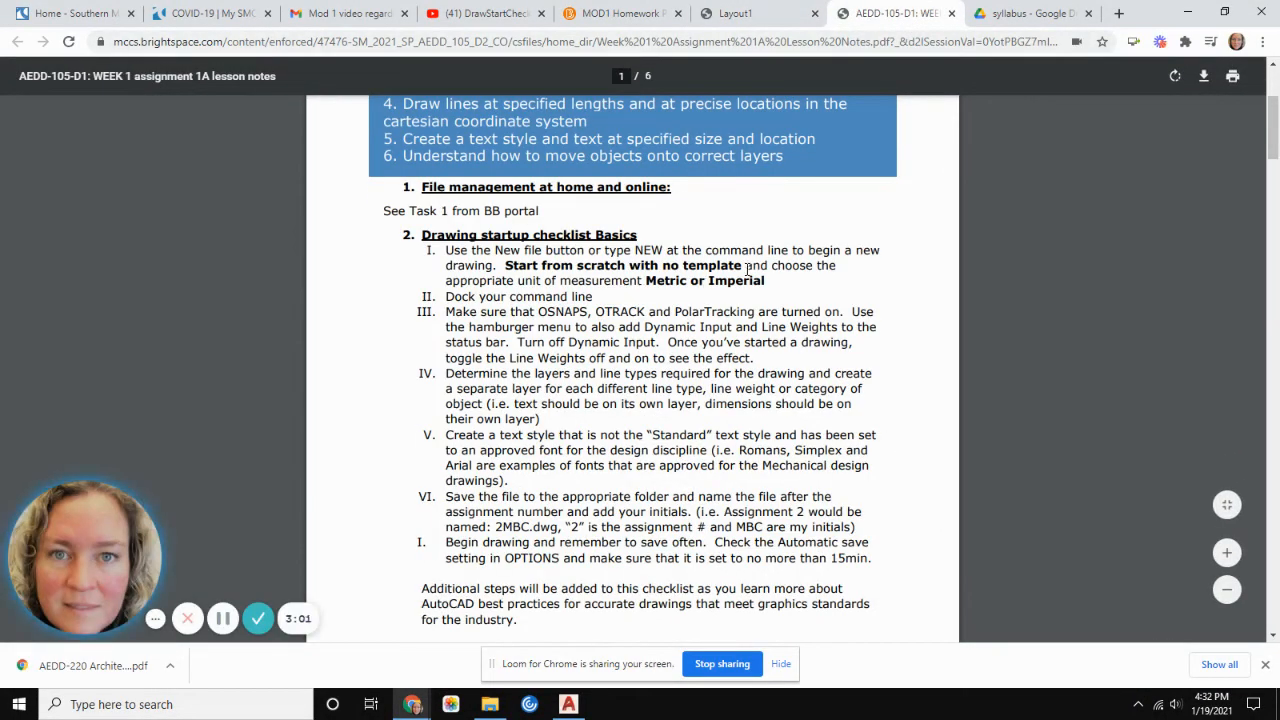
left_click(568, 704)
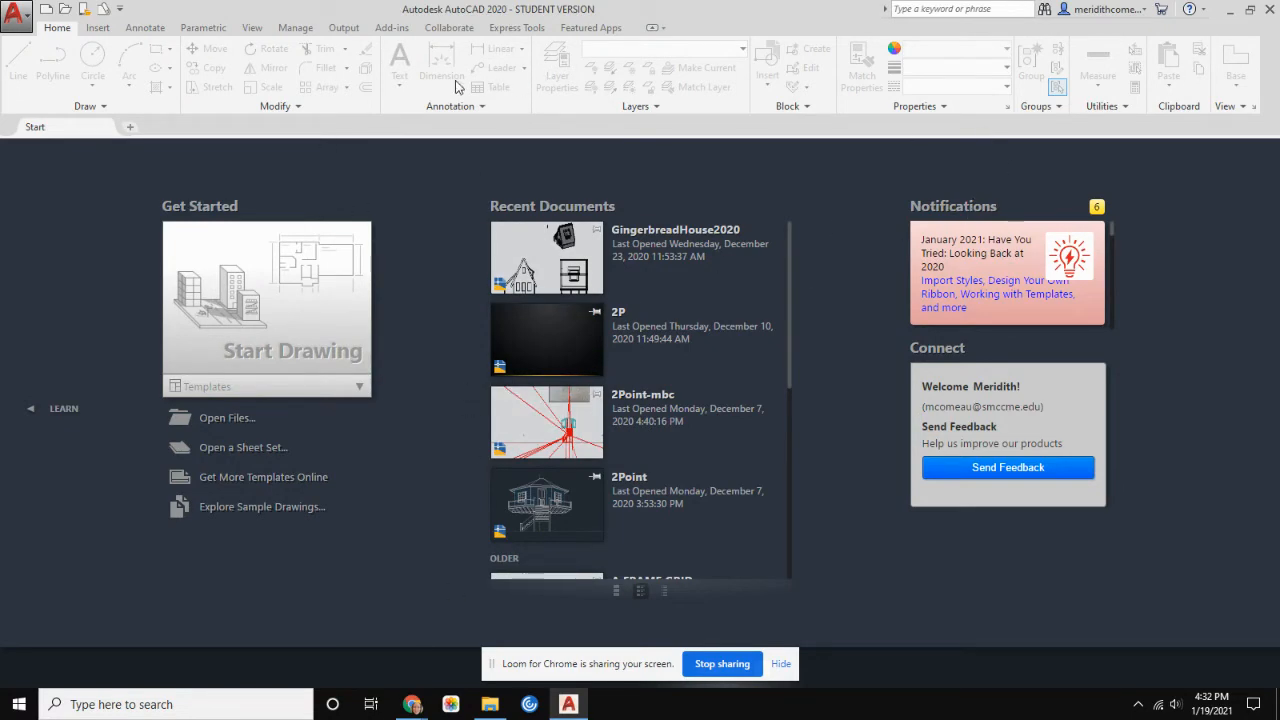
left_click(1231, 10)
left_click(1187, 12)
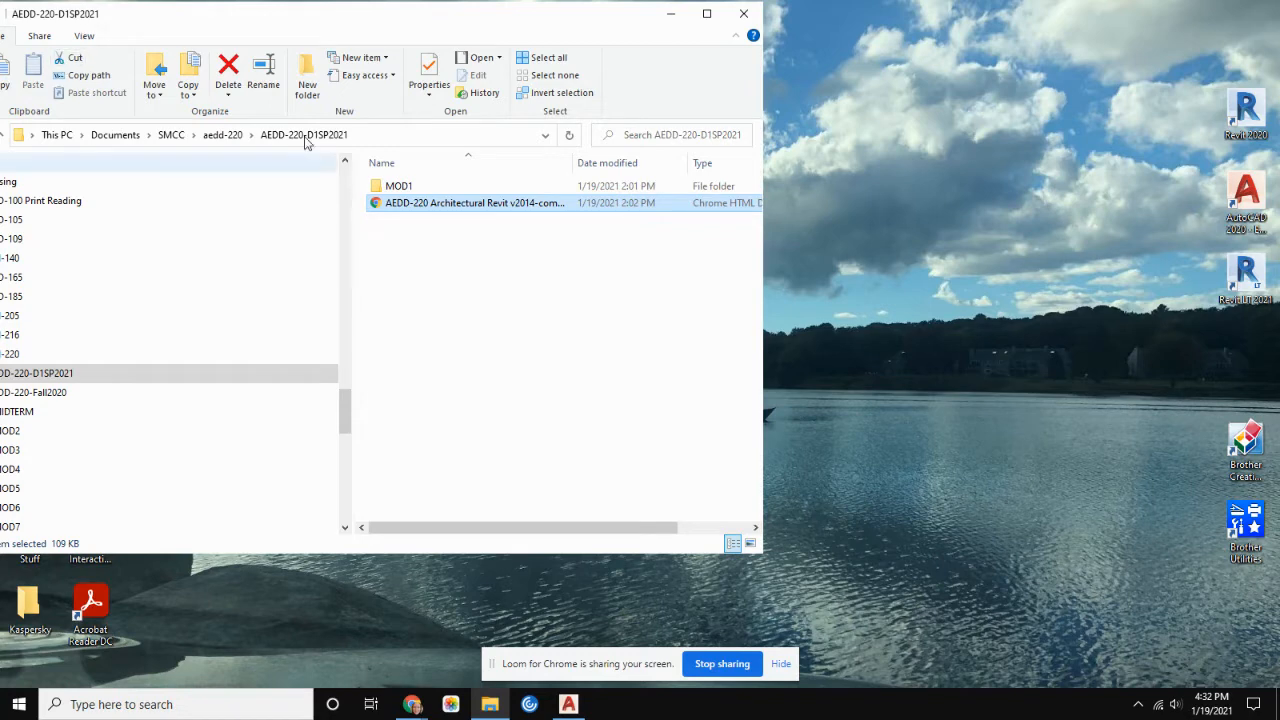
left_click_drag(504, 22, 868, 70)
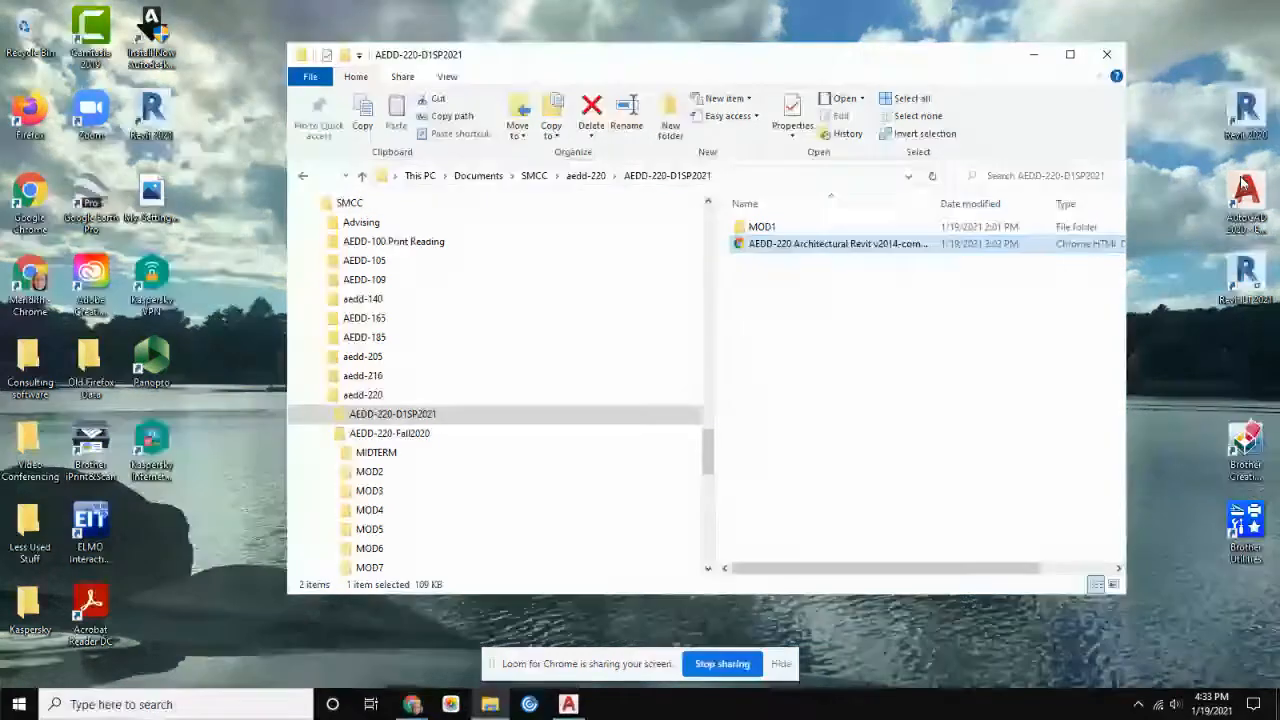
- Switch to AutoCAD and start a new drawing with the No Template - Imperial option
left_click(568, 704)
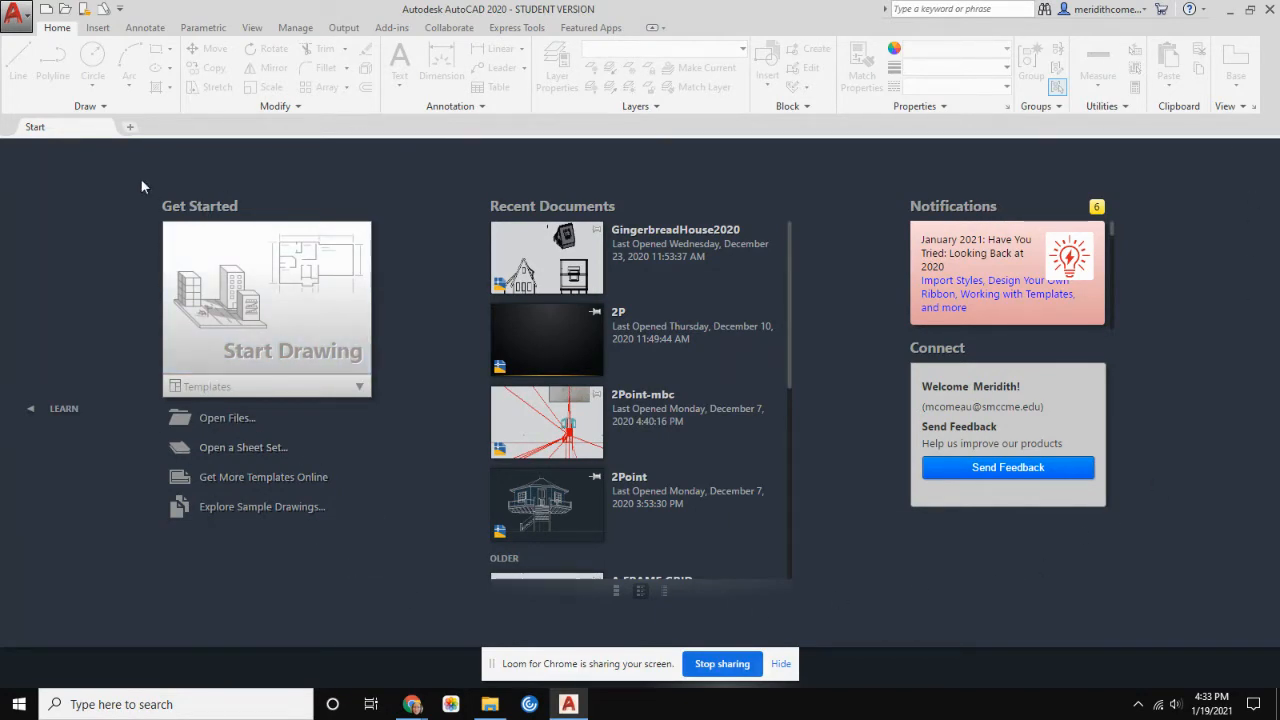
left_click(361, 390)
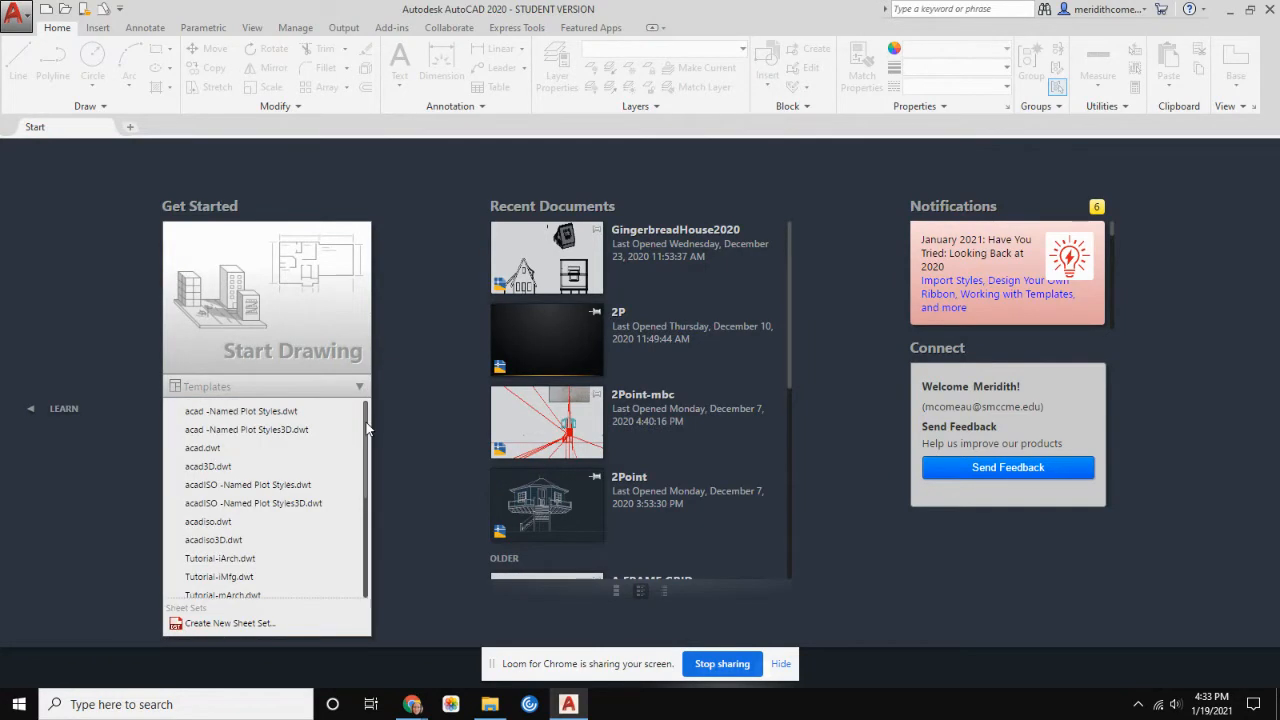
left_click_drag(363, 422, 369, 488)
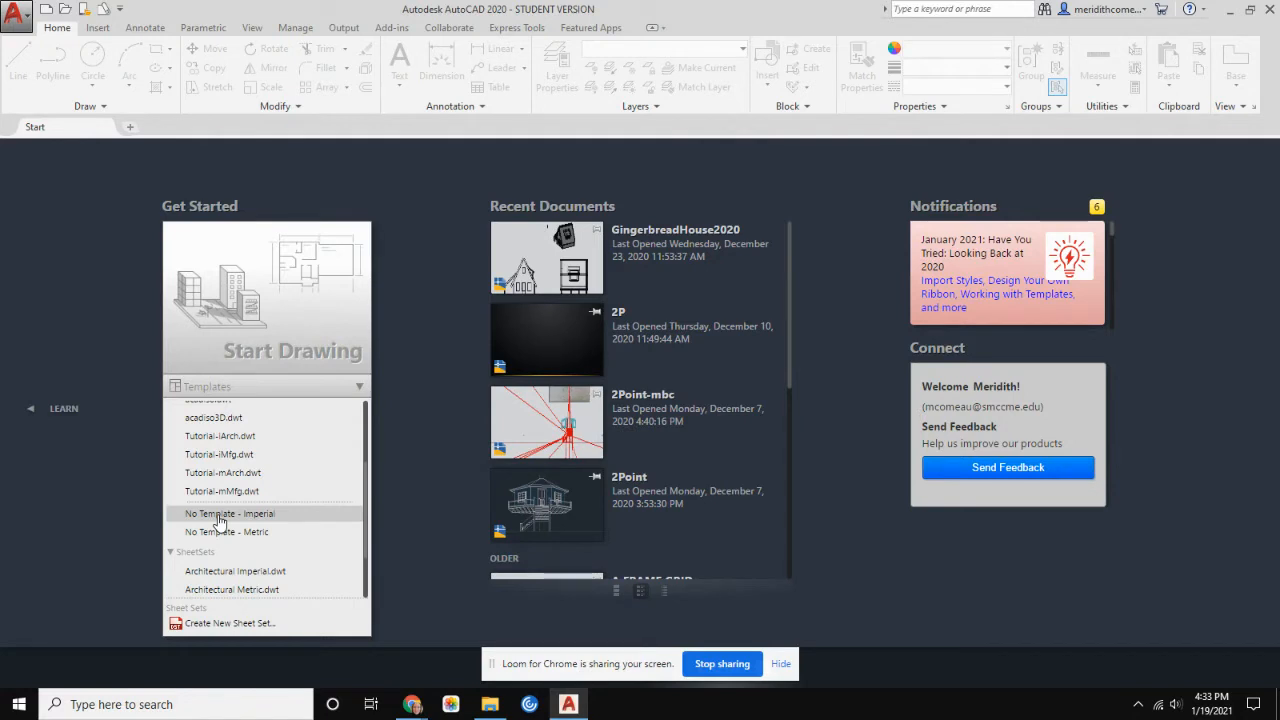
left_click(286, 518)
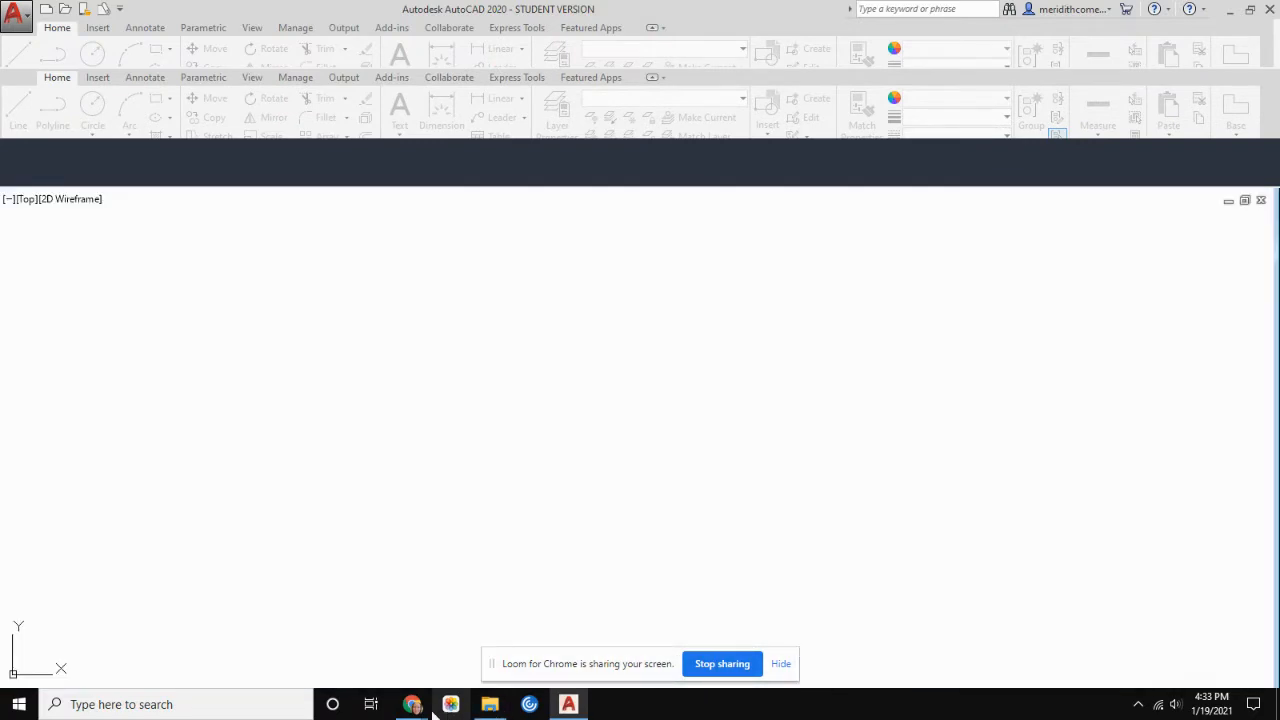
- Check the command line docking item of the startup checklist in the lesson notes and return to AutoCAD
mouse_move(412, 704)
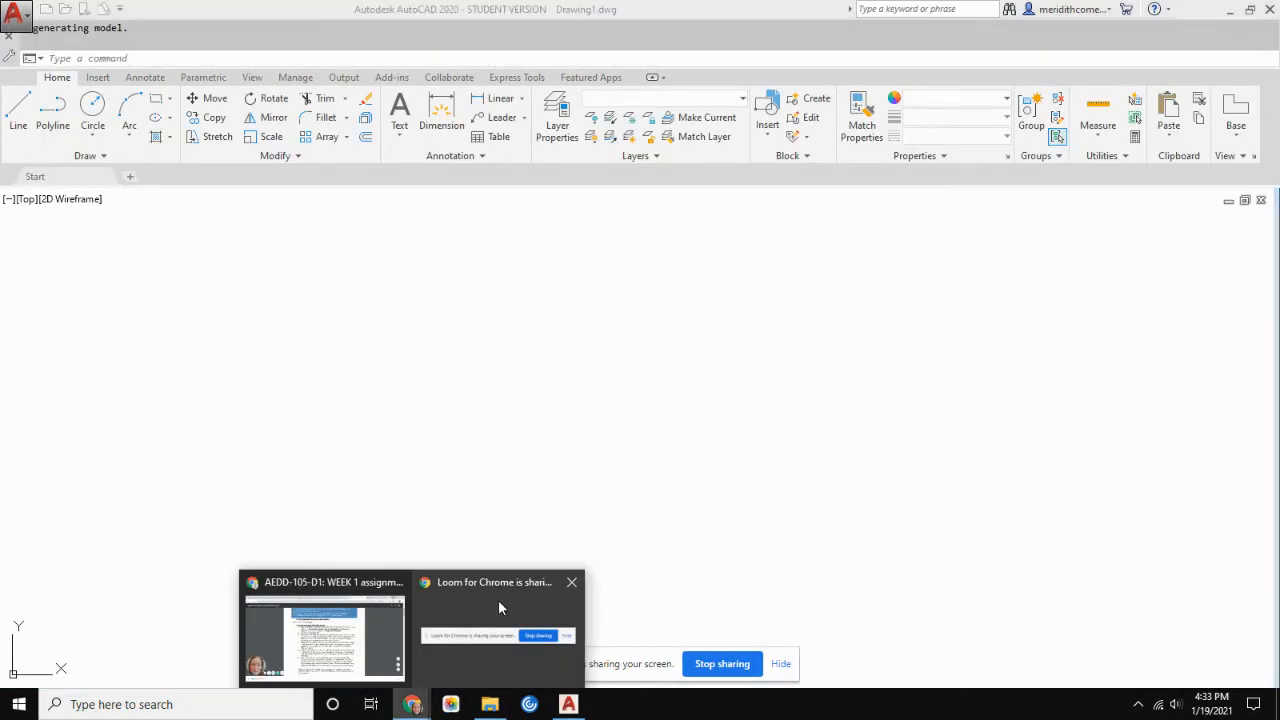
left_click(358, 622)
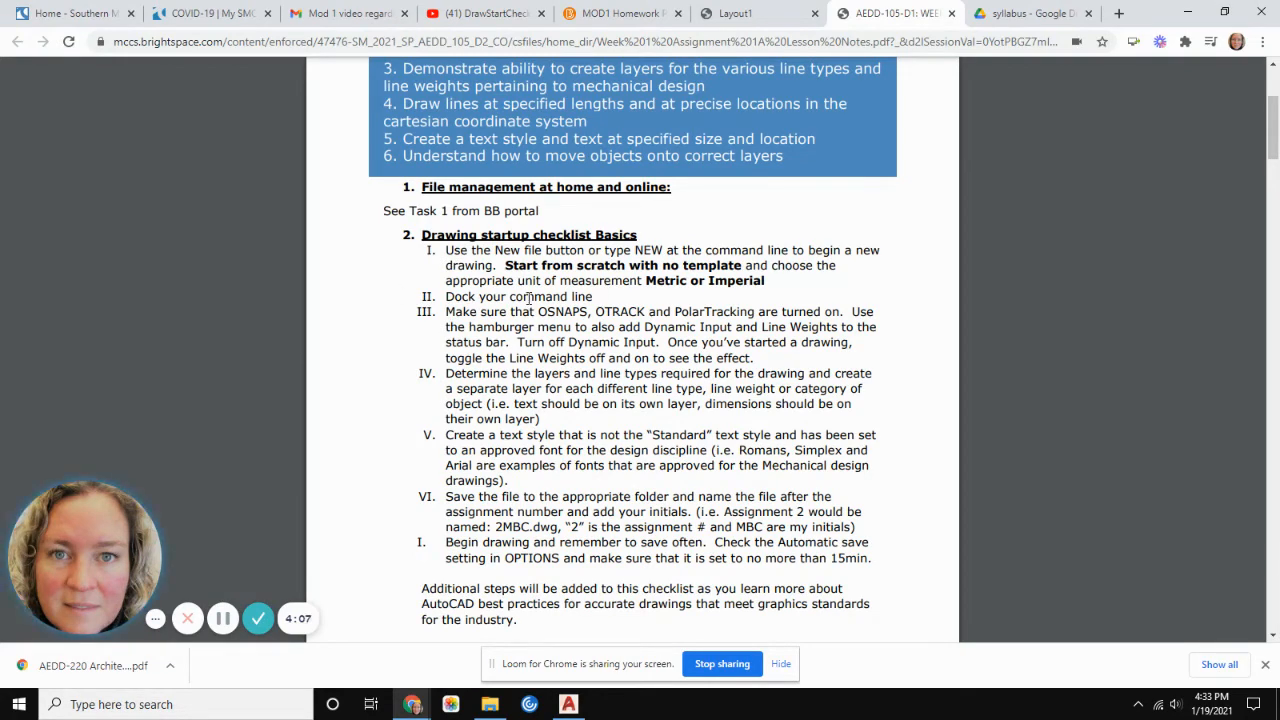
left_click(569, 704)
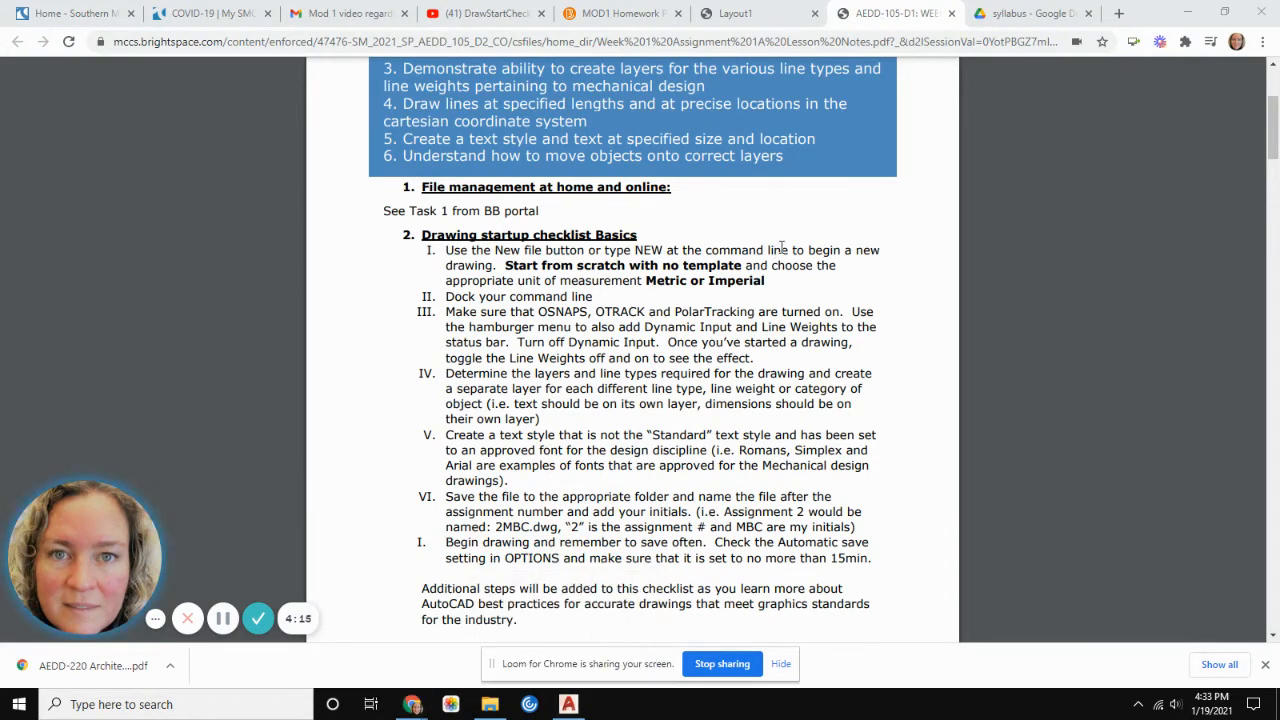
left_click(568, 704)
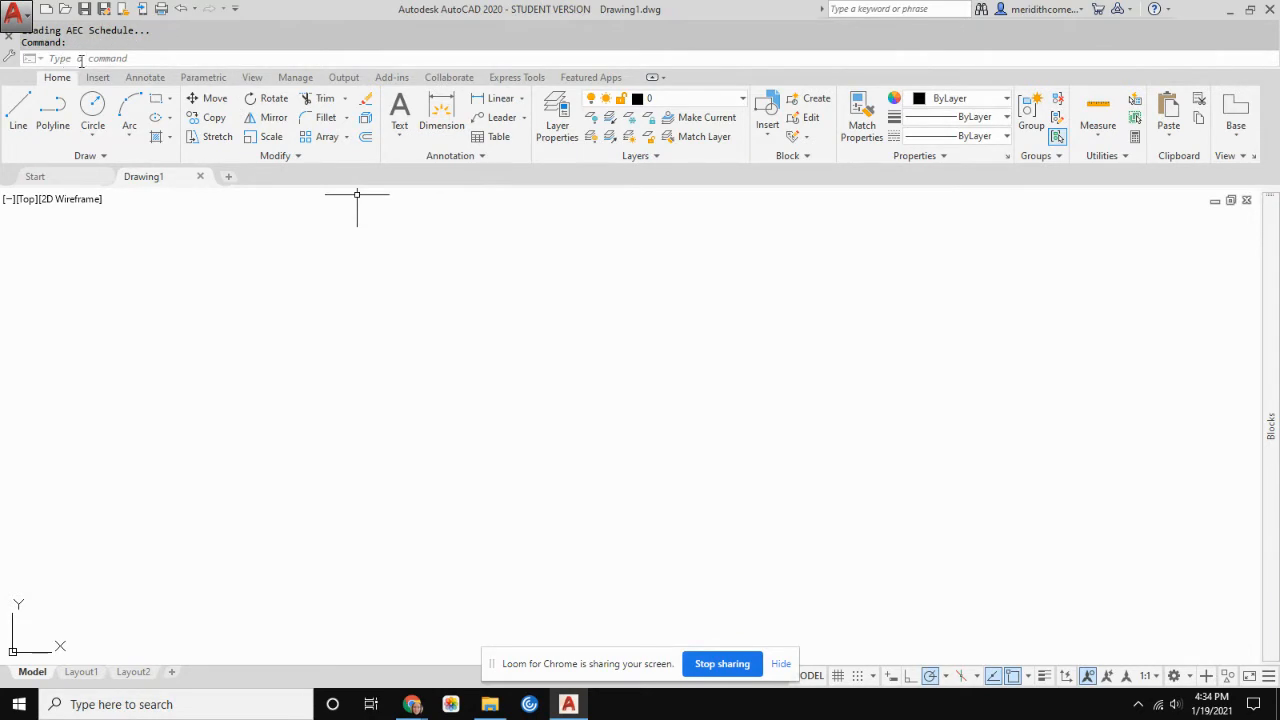
- Try the command-line suggestions for LINE and its alias L, and start the Circle command from the suggestions for C
left_click(72, 56)
key("Escape")
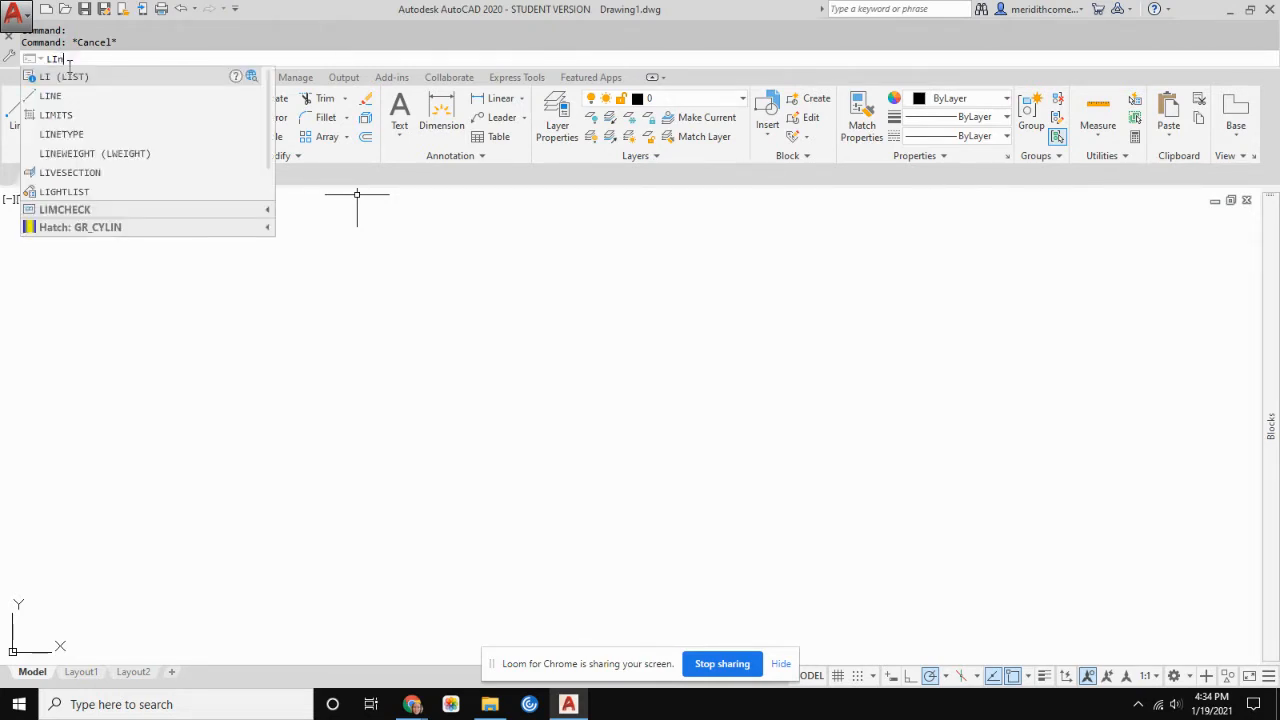
type("ne")
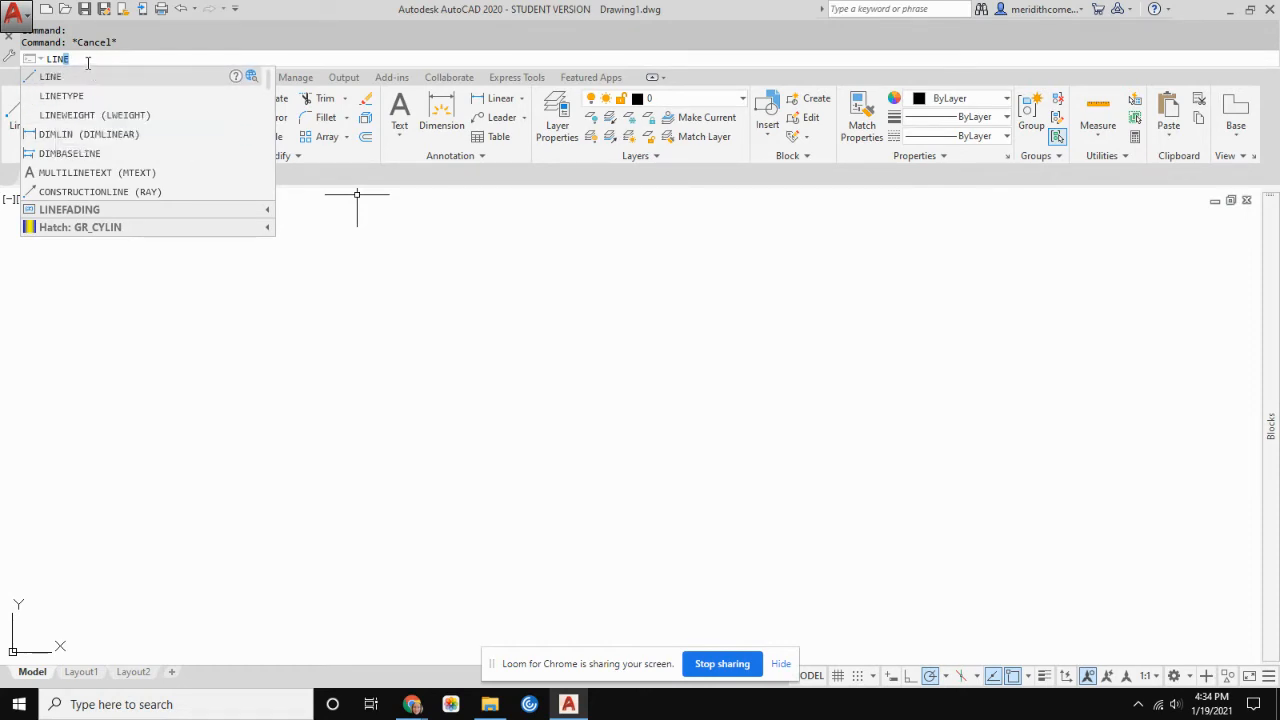
key("BackSpace")
key("BackSpace")
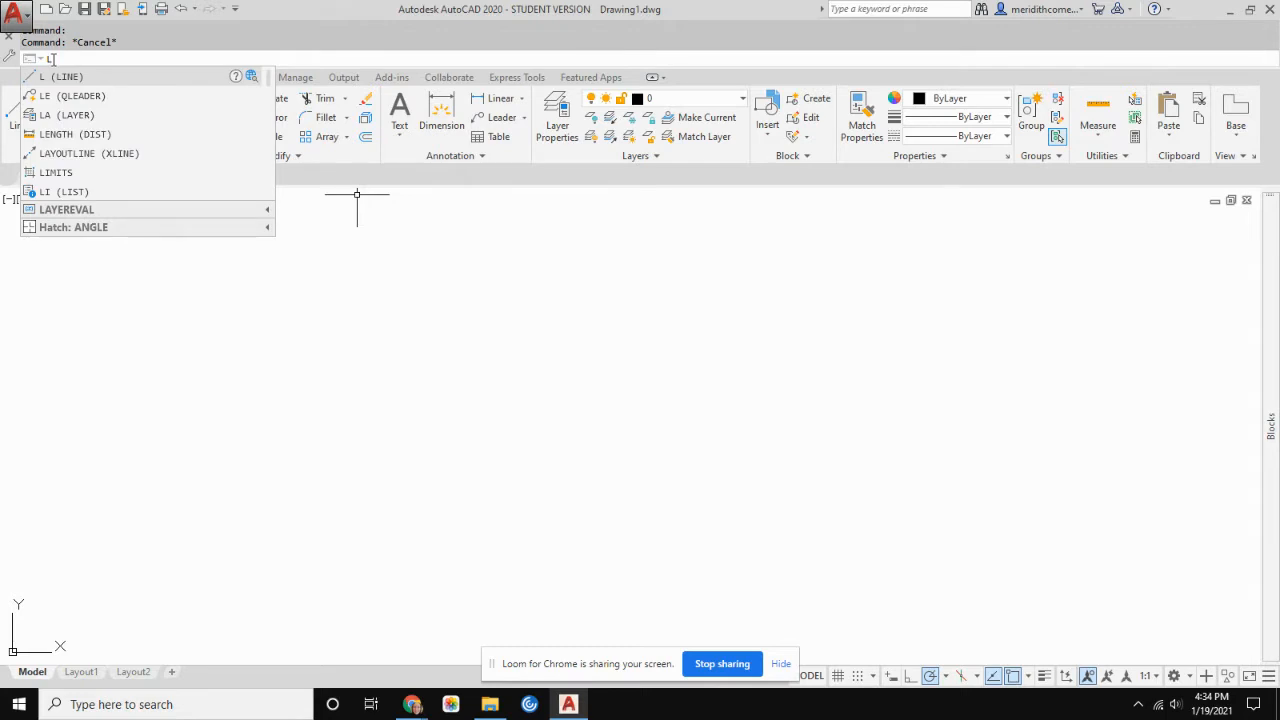
key("BackSpace")
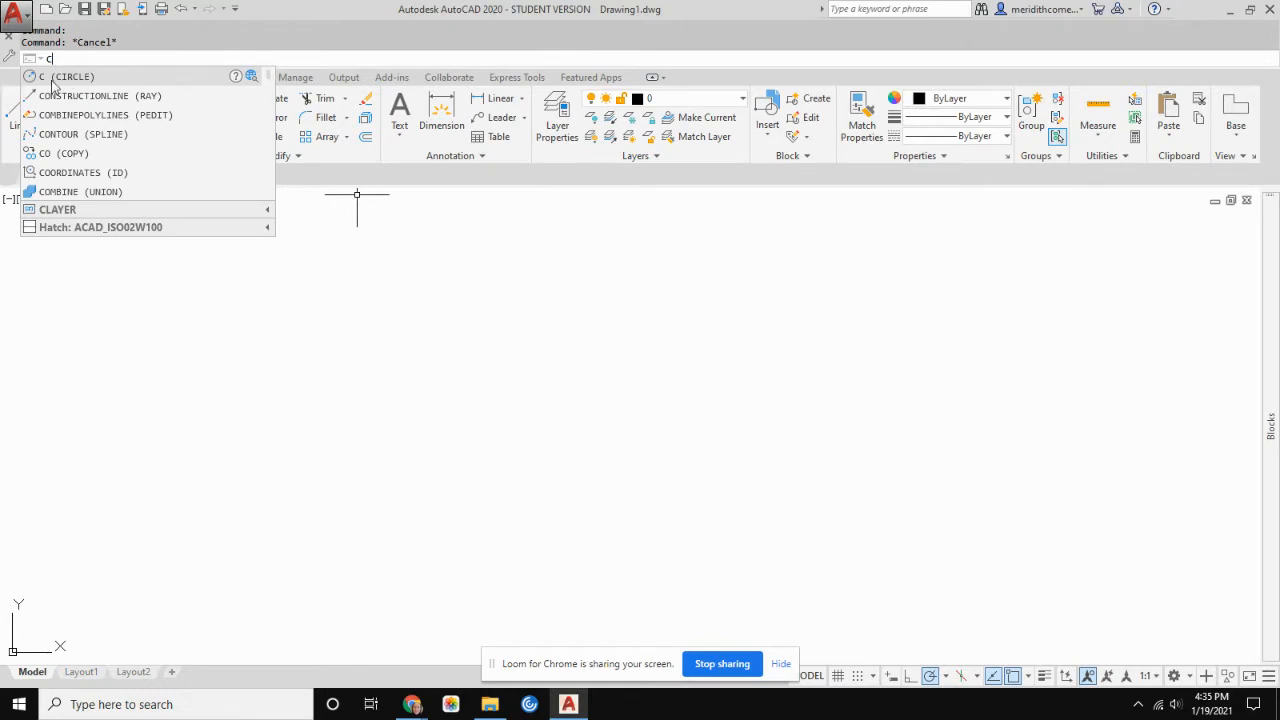
left_click(45, 80)
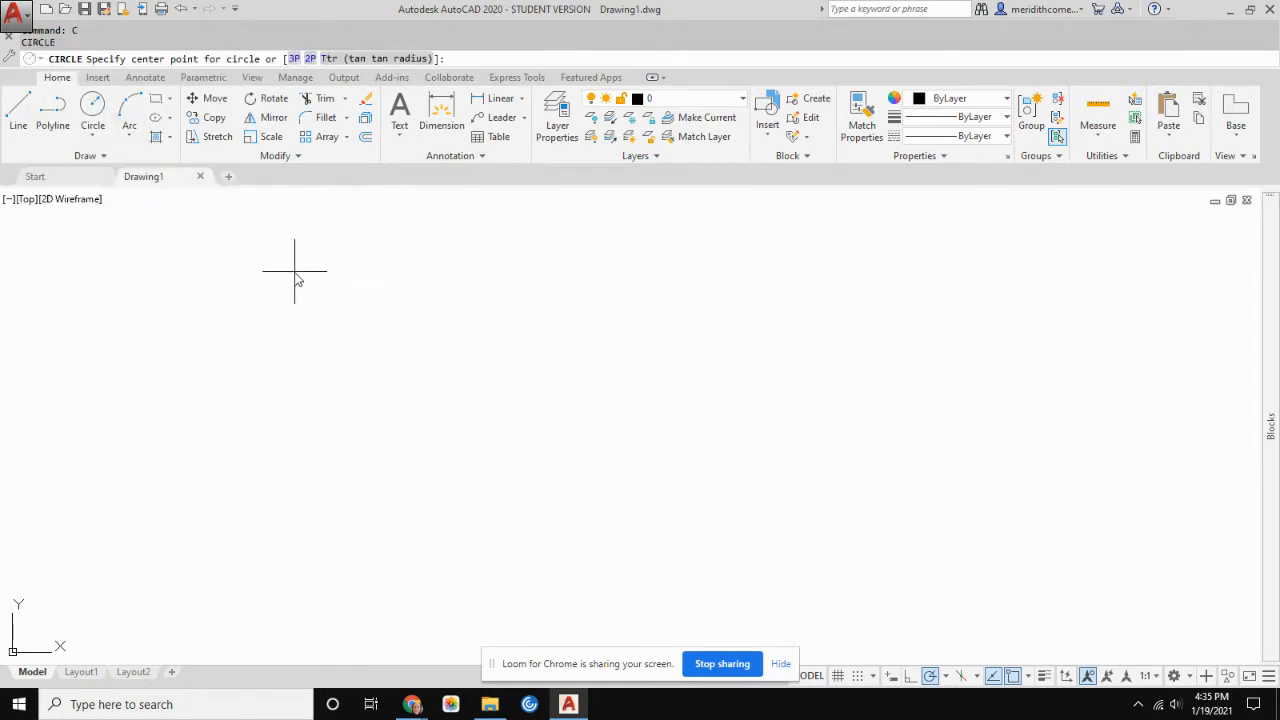
key("Escape")
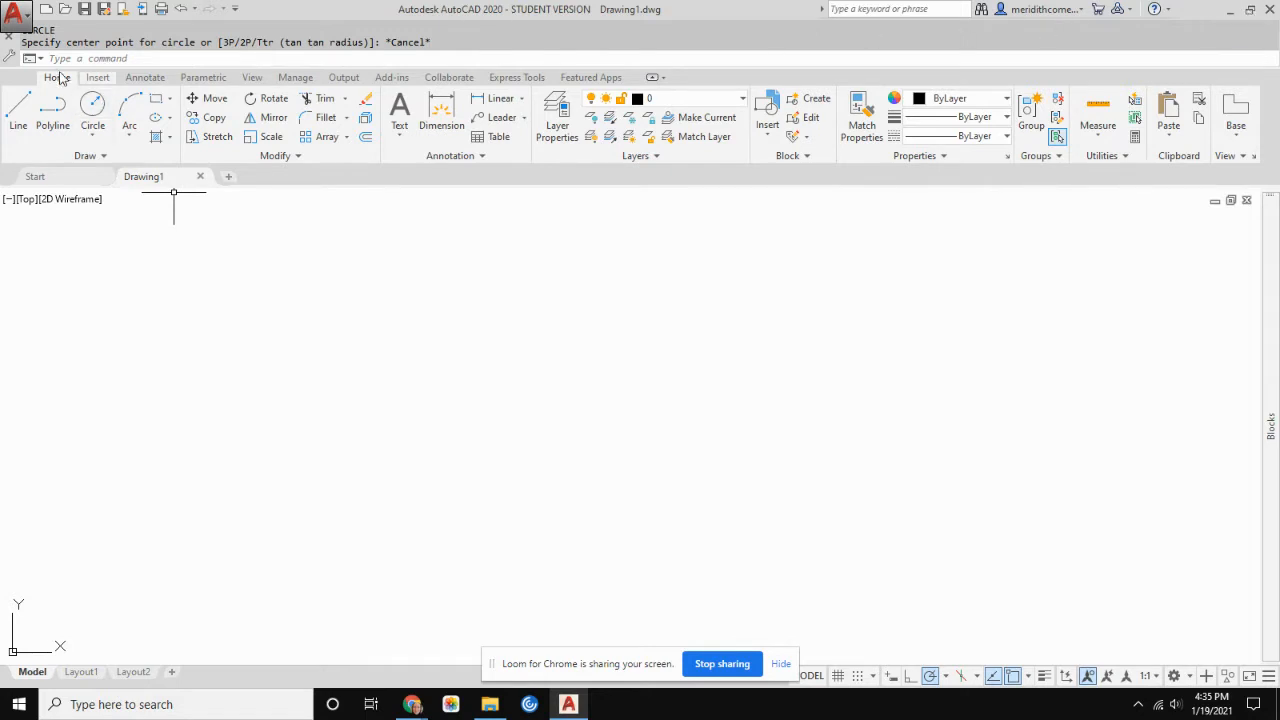
- Restore the AutoCAD window to a smaller size and maximize it again
left_click(1250, 12)
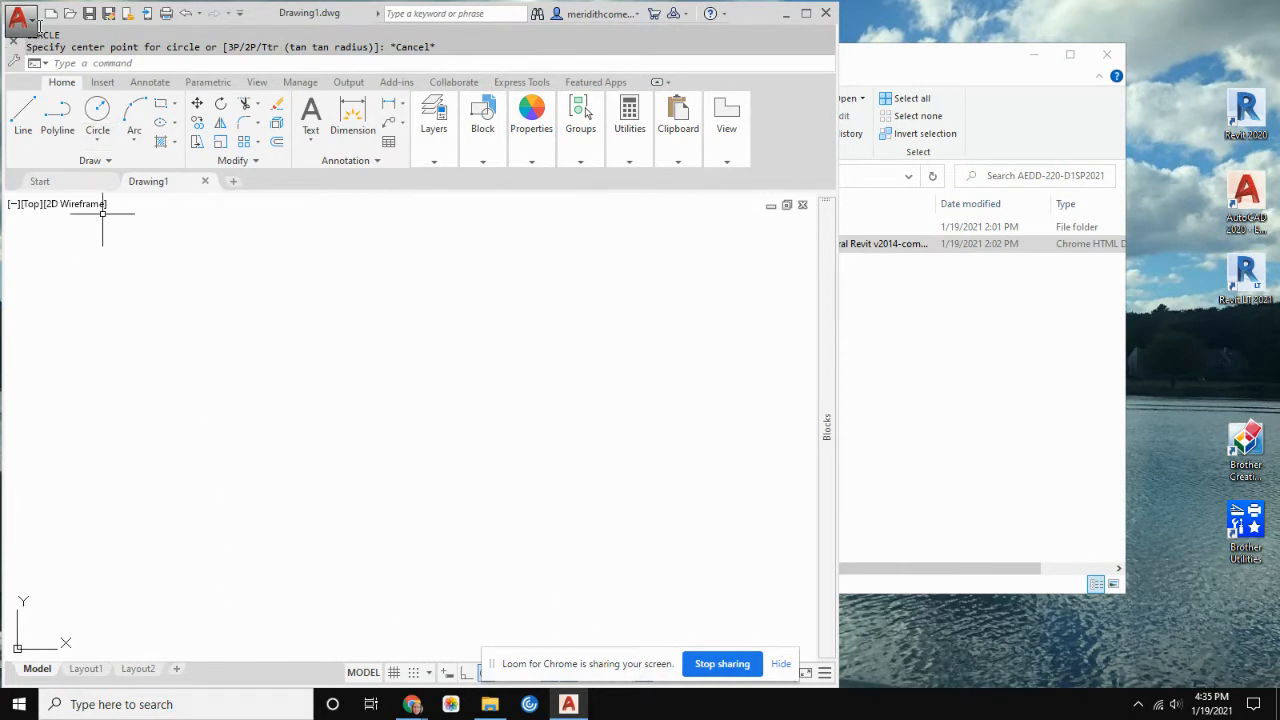
left_click(806, 13)
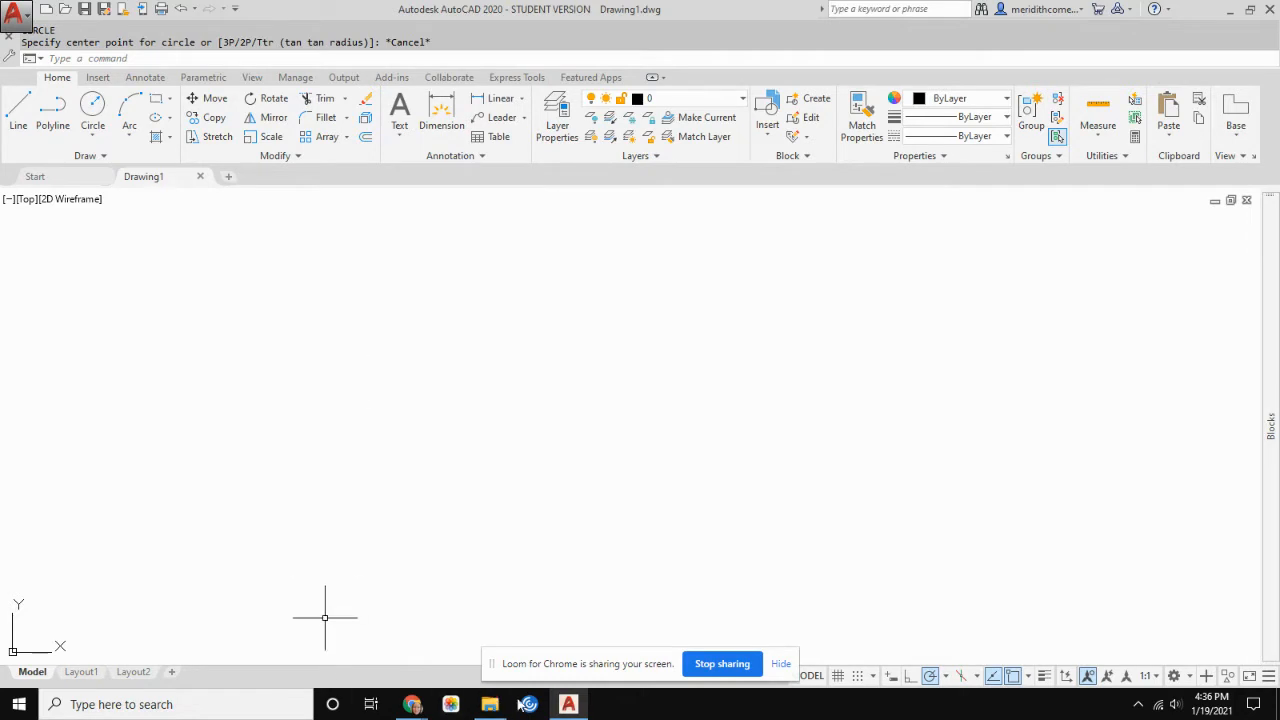
- Review the status bar settings item of the startup checklist in the browser, return to AutoCAD and uncover its status bar
left_click(412, 704)
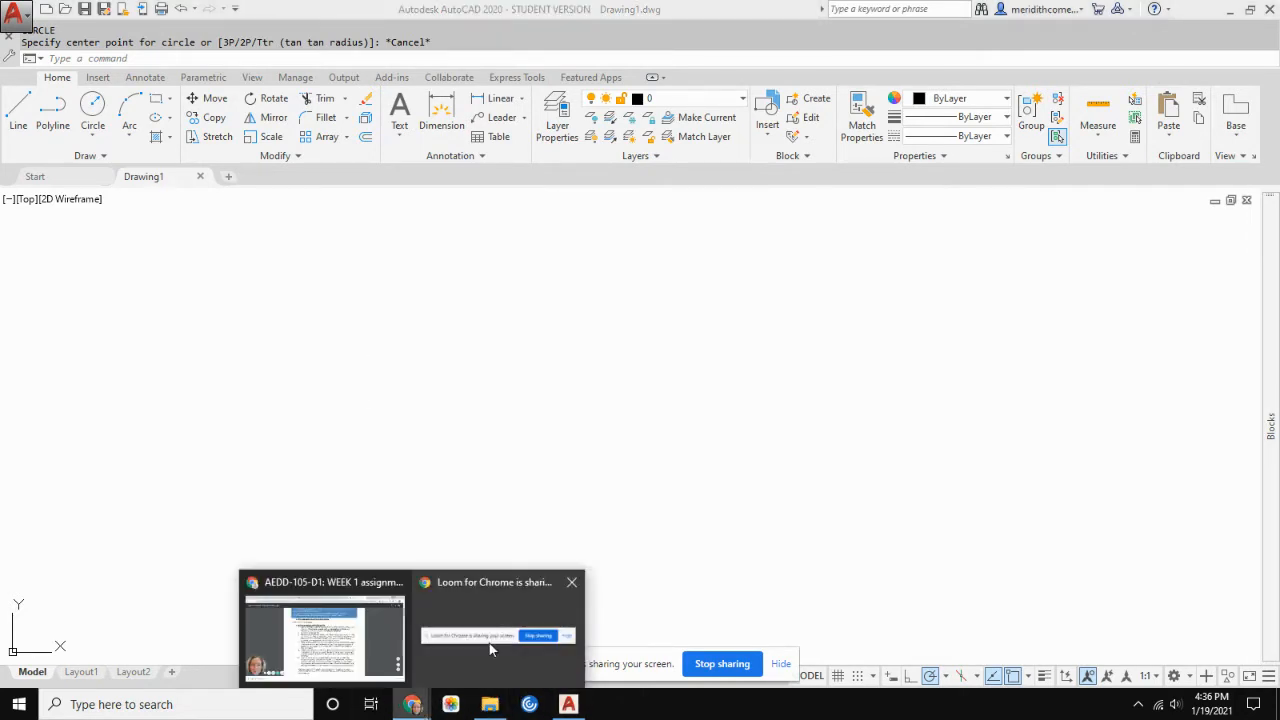
left_click(369, 633)
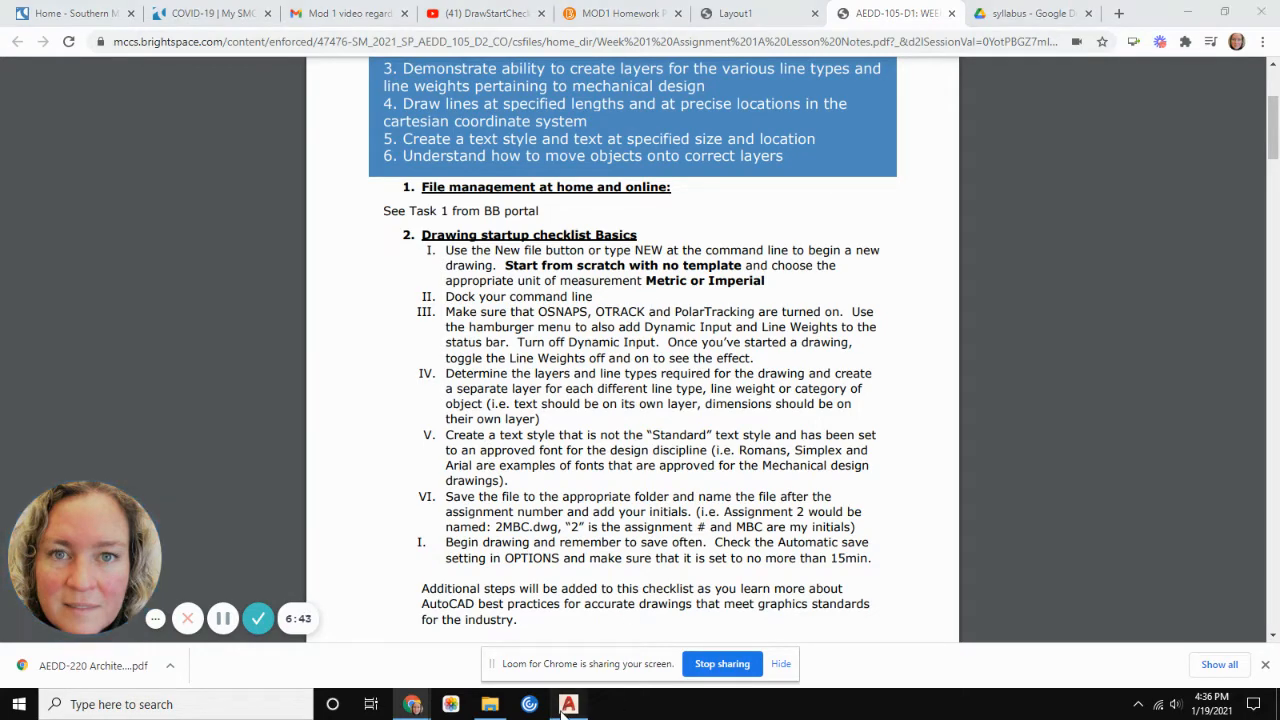
key("alt+Tab")
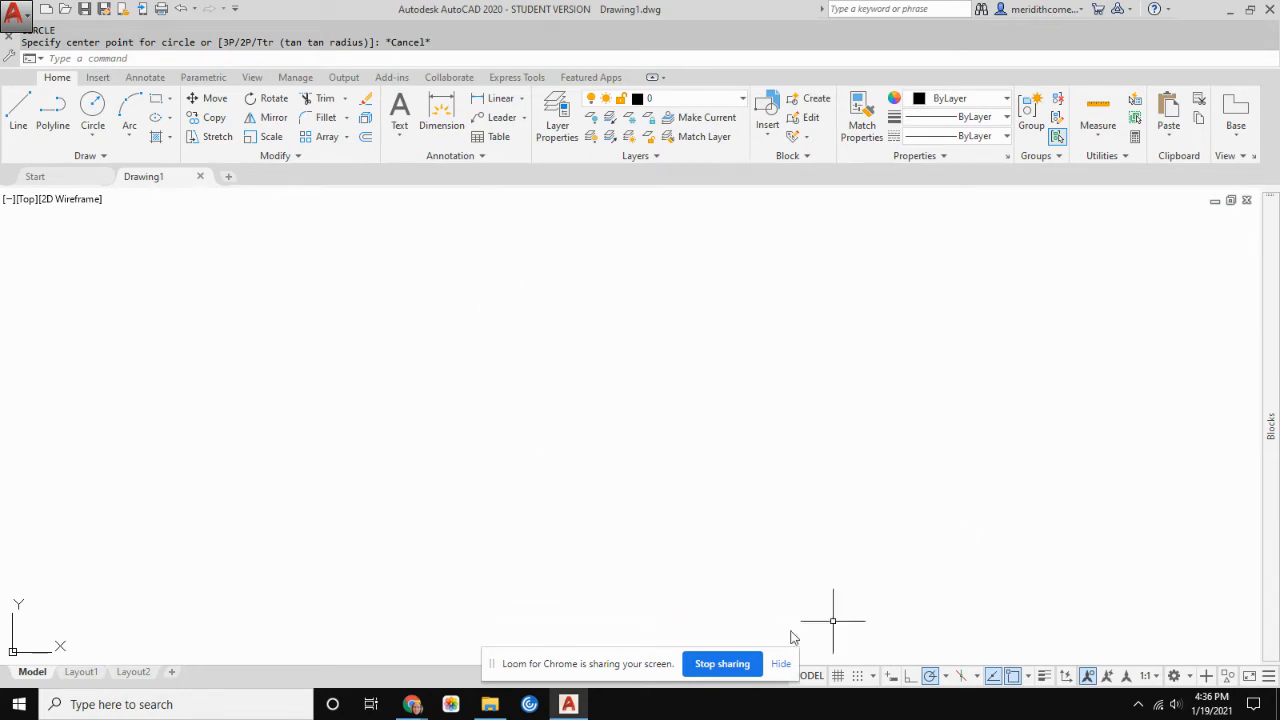
left_click(781, 663)
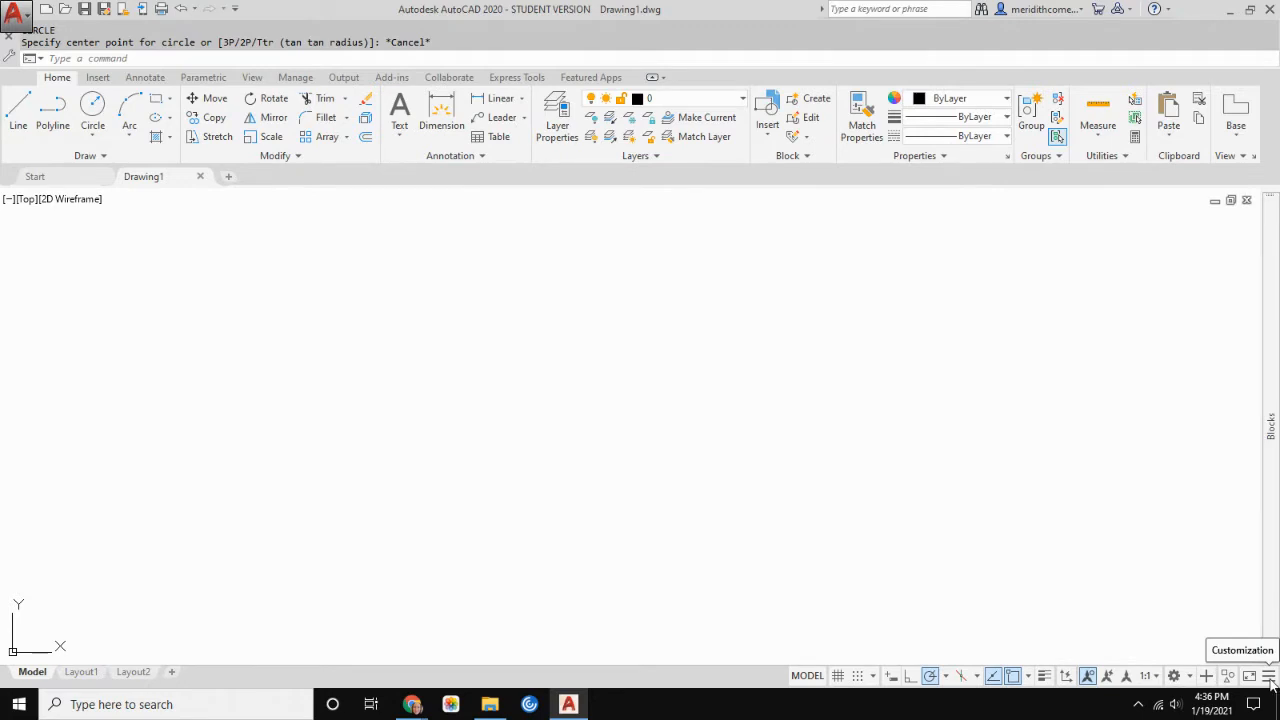
- Review which tools are enabled for the status bar, then switch Polar Tracking off and back on
left_click(1269, 677)
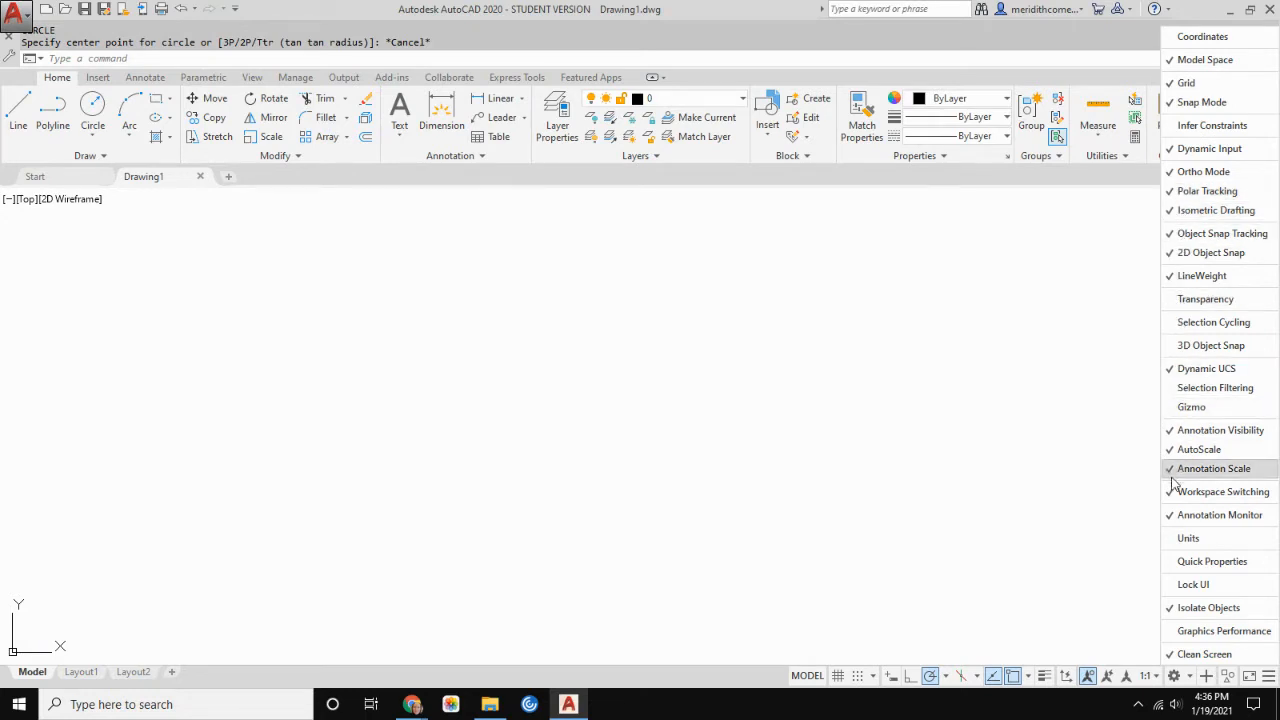
left_click(1173, 607)
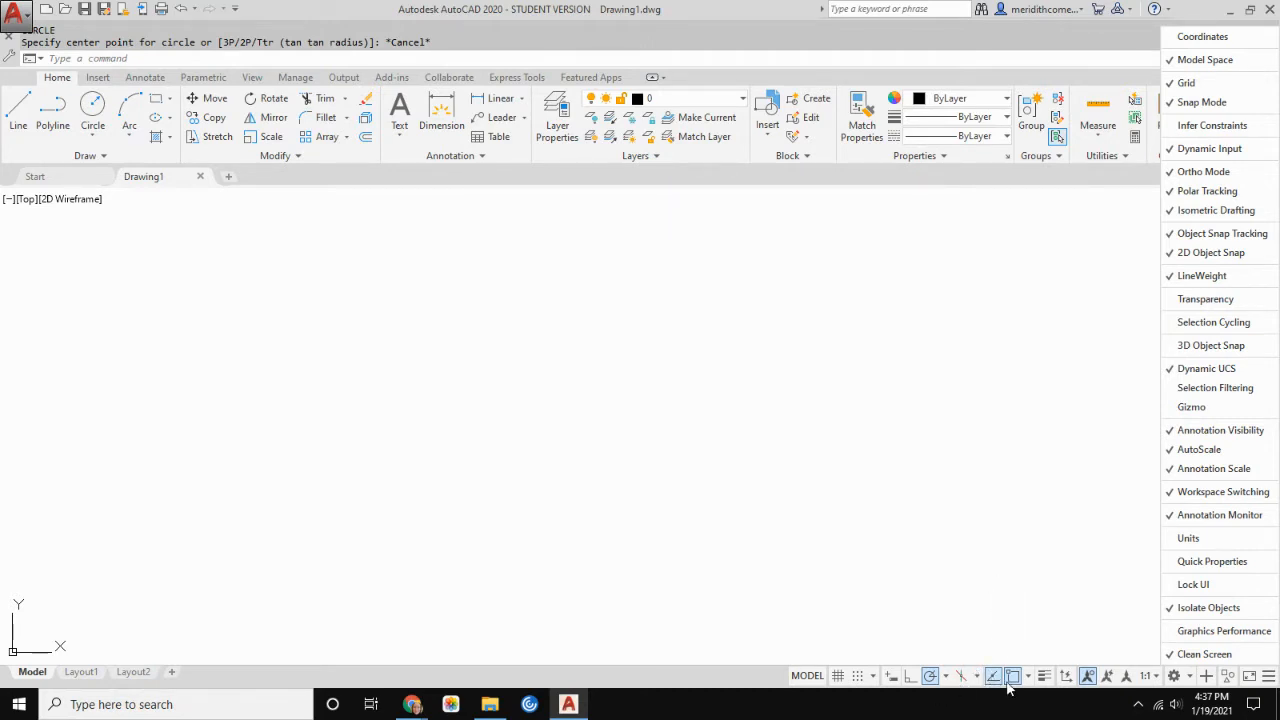
left_click(930, 677)
left_click(930, 677)
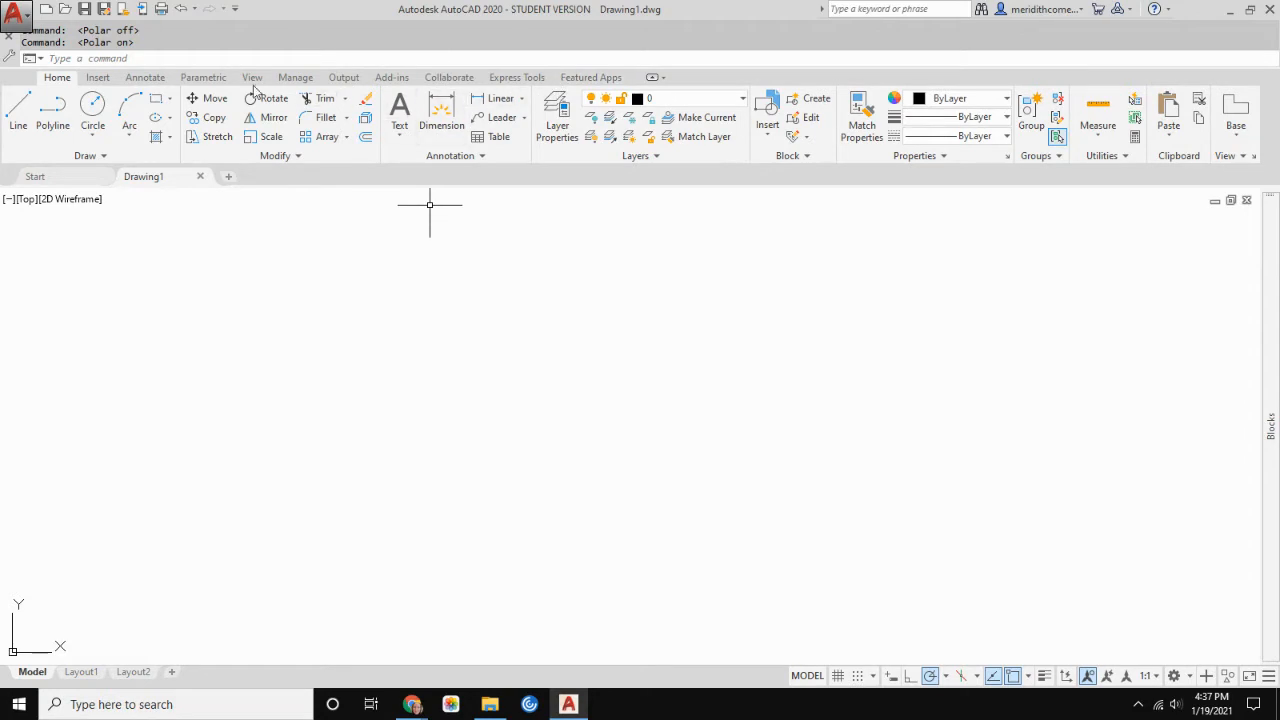
left_click(100, 80)
left_click(145, 80)
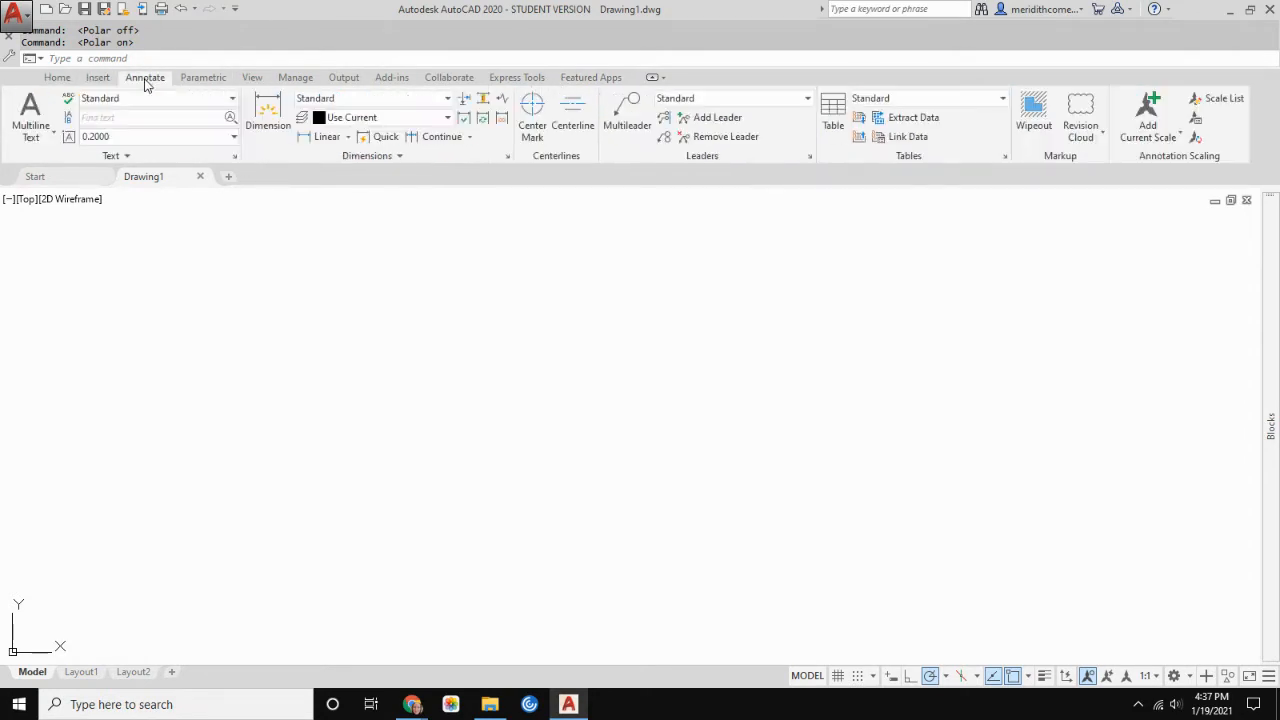
left_click(58, 79)
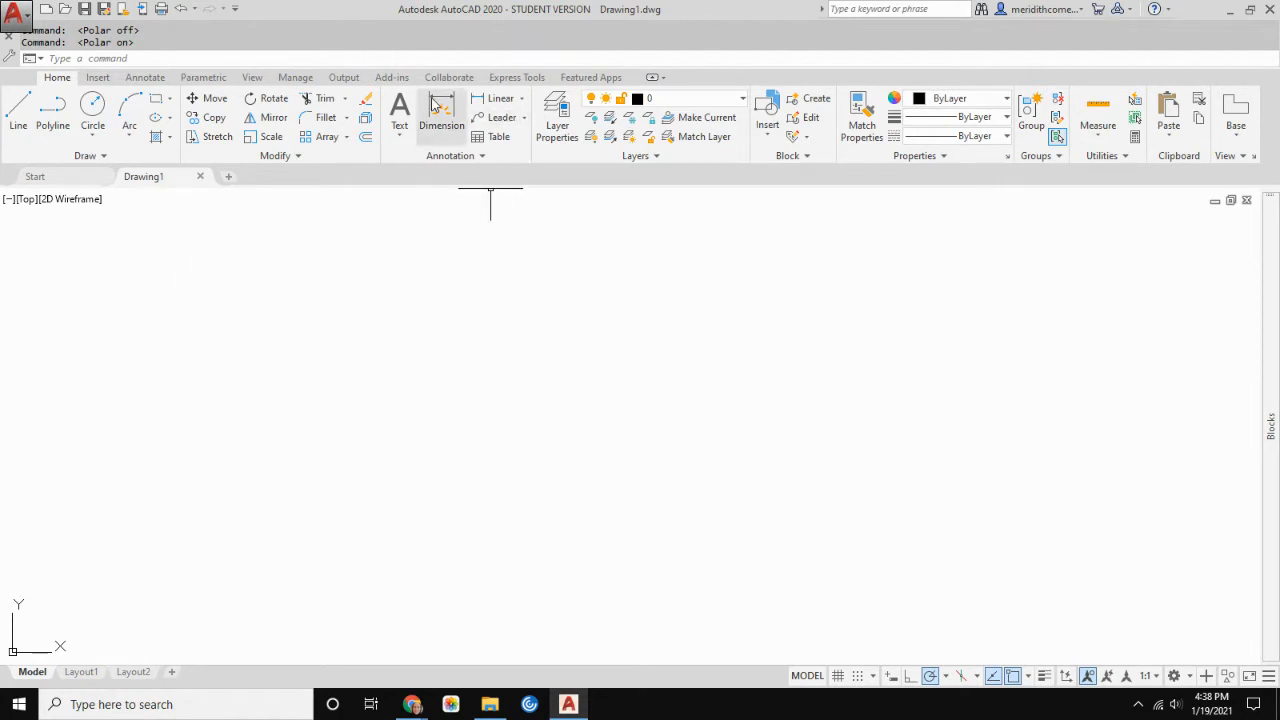
left_click(145, 78)
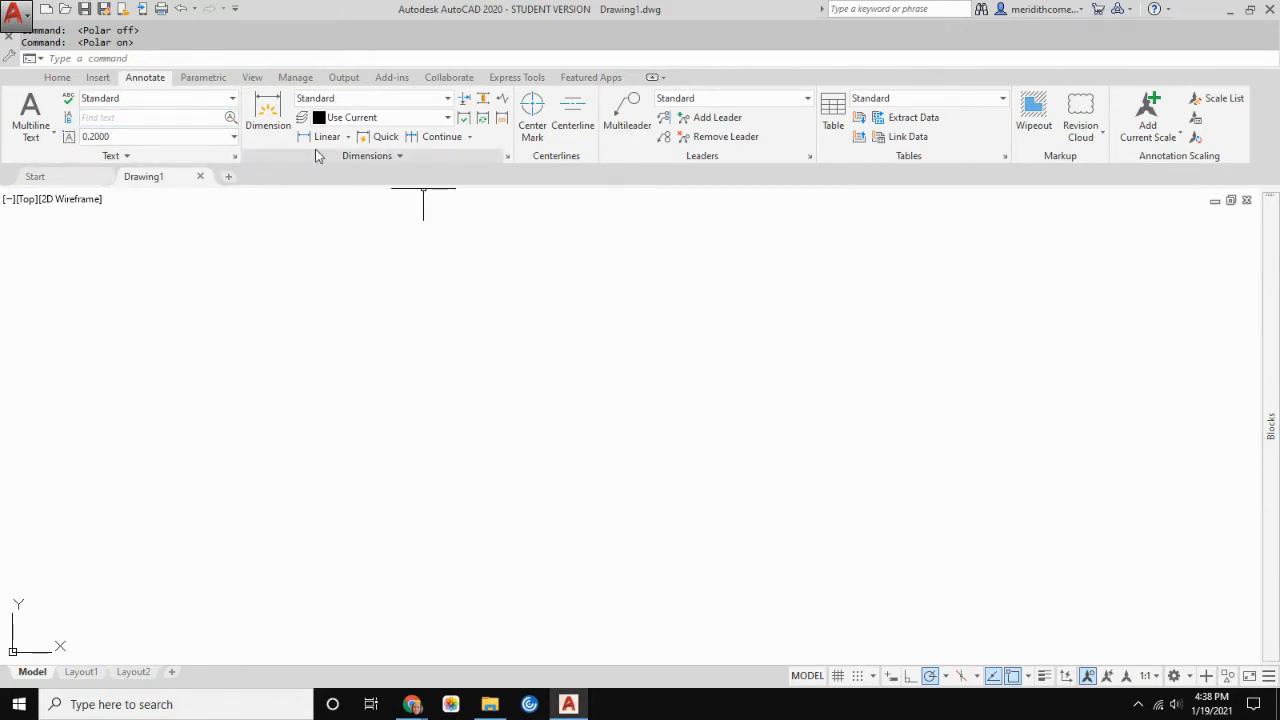
left_click(196, 78)
left_click(252, 78)
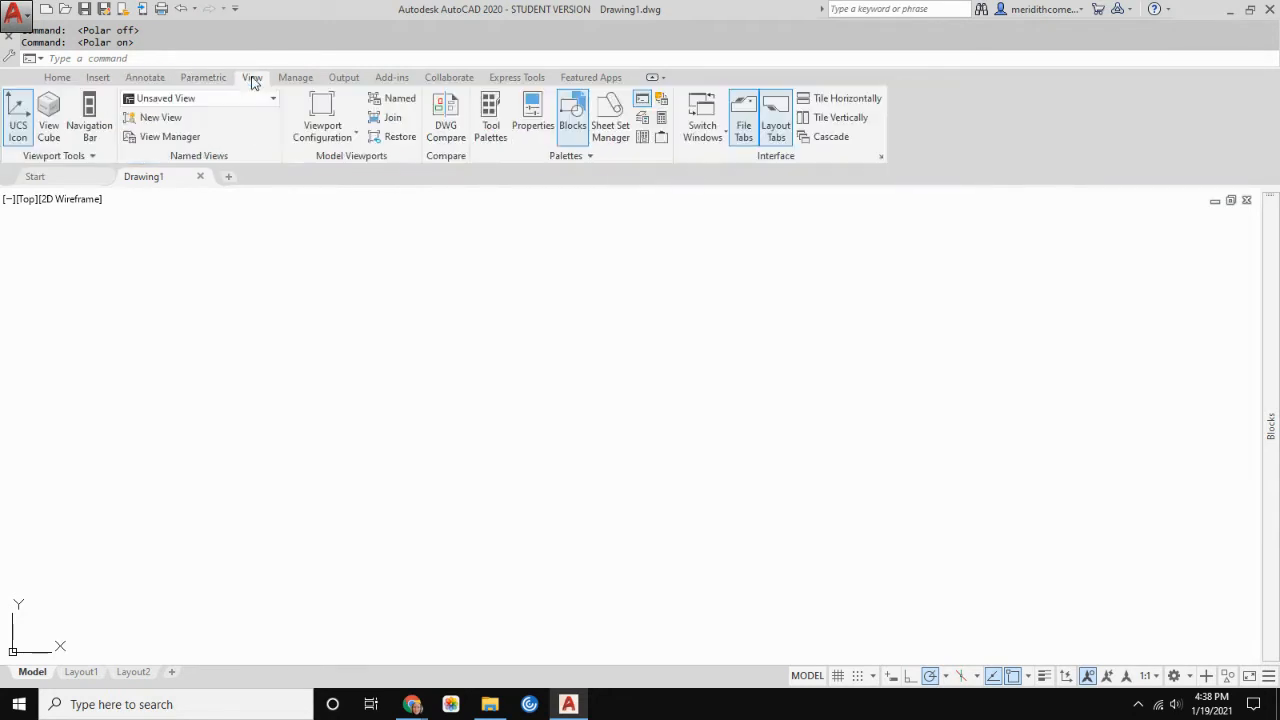
left_click(57, 77)
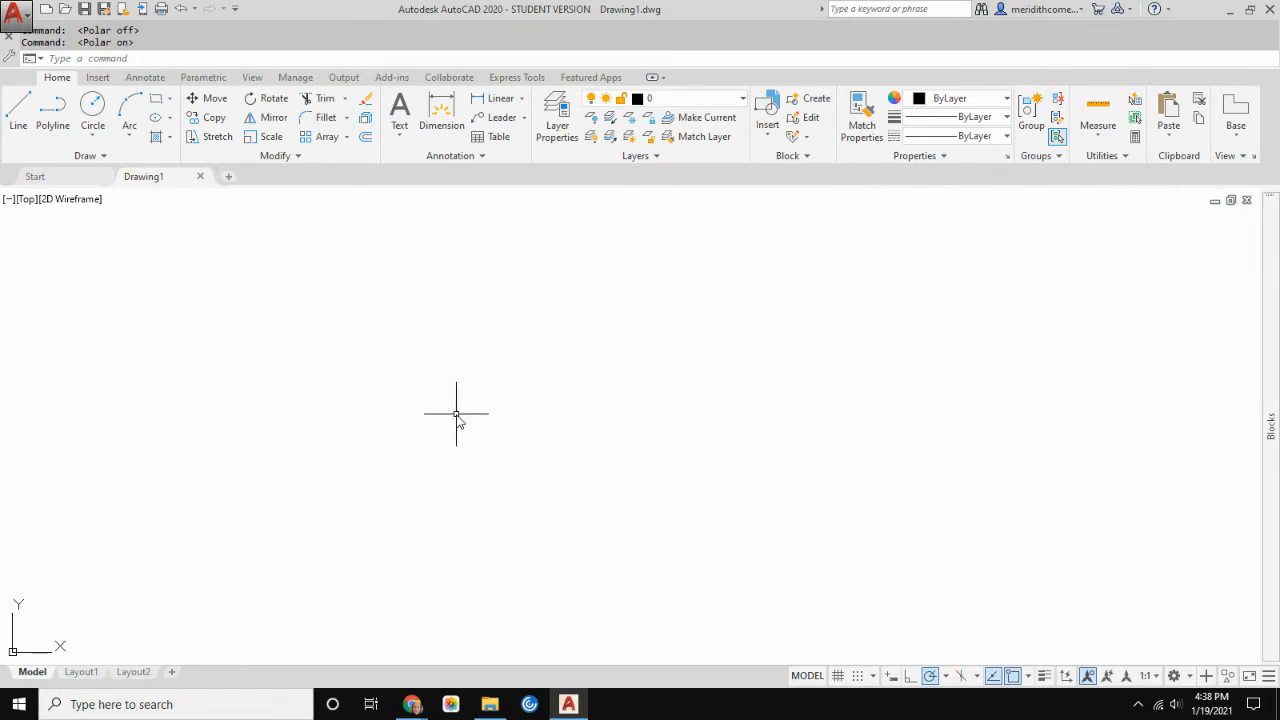
- Review the layers and line types item of the startup checklist in the browser and return to AutoCAD
mouse_move(412, 704)
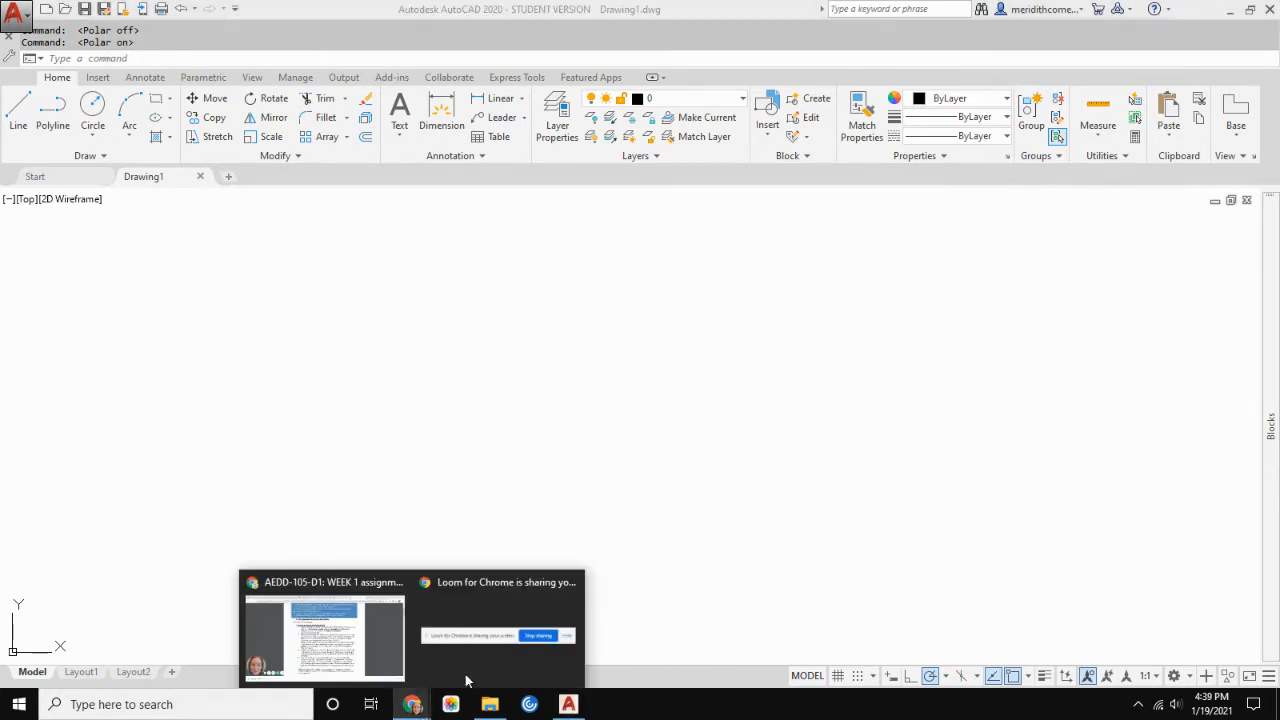
left_click(361, 625)
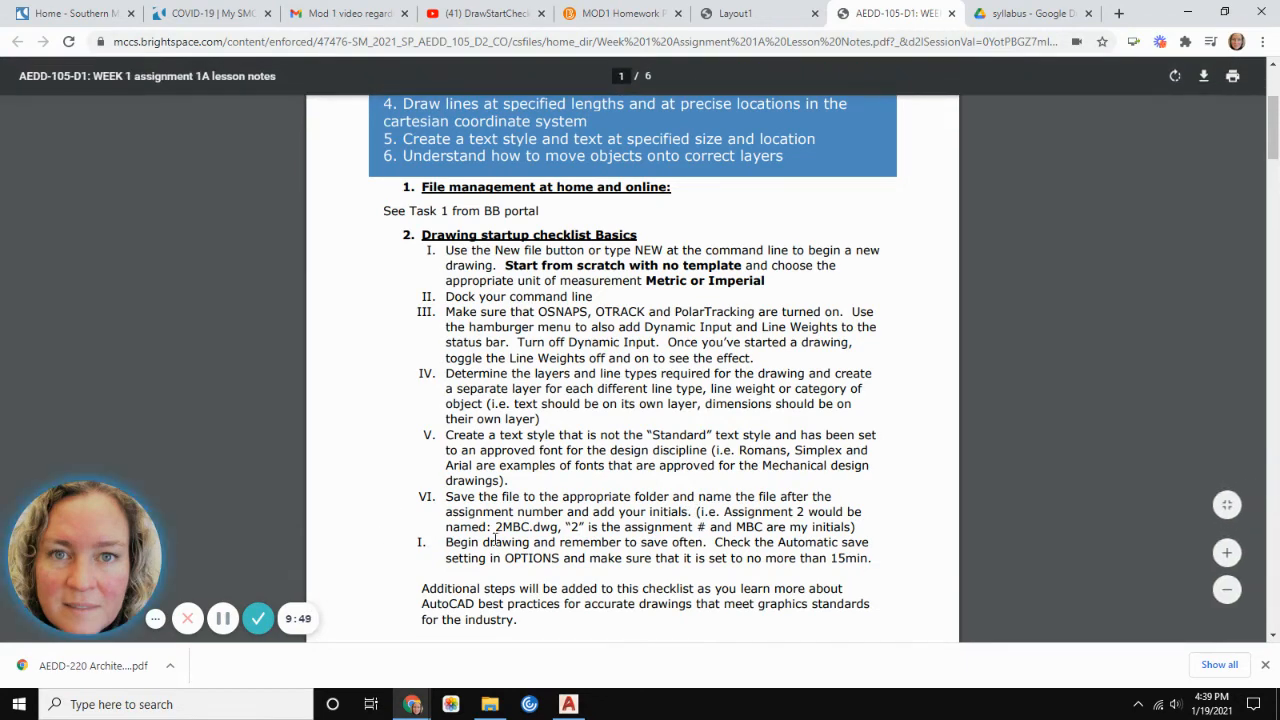
left_click(568, 704)
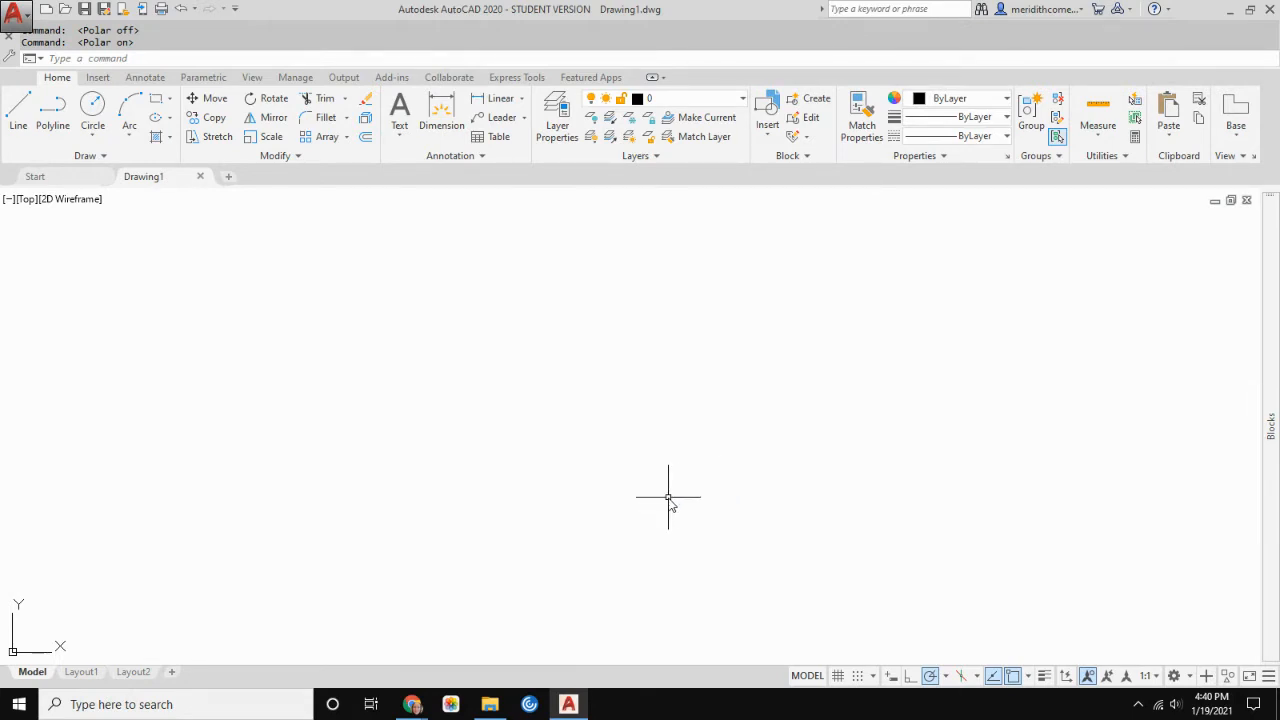
- Check the list of required layers on the Lines assignment sheet in the browser and return to AutoCAD
mouse_move(414, 702)
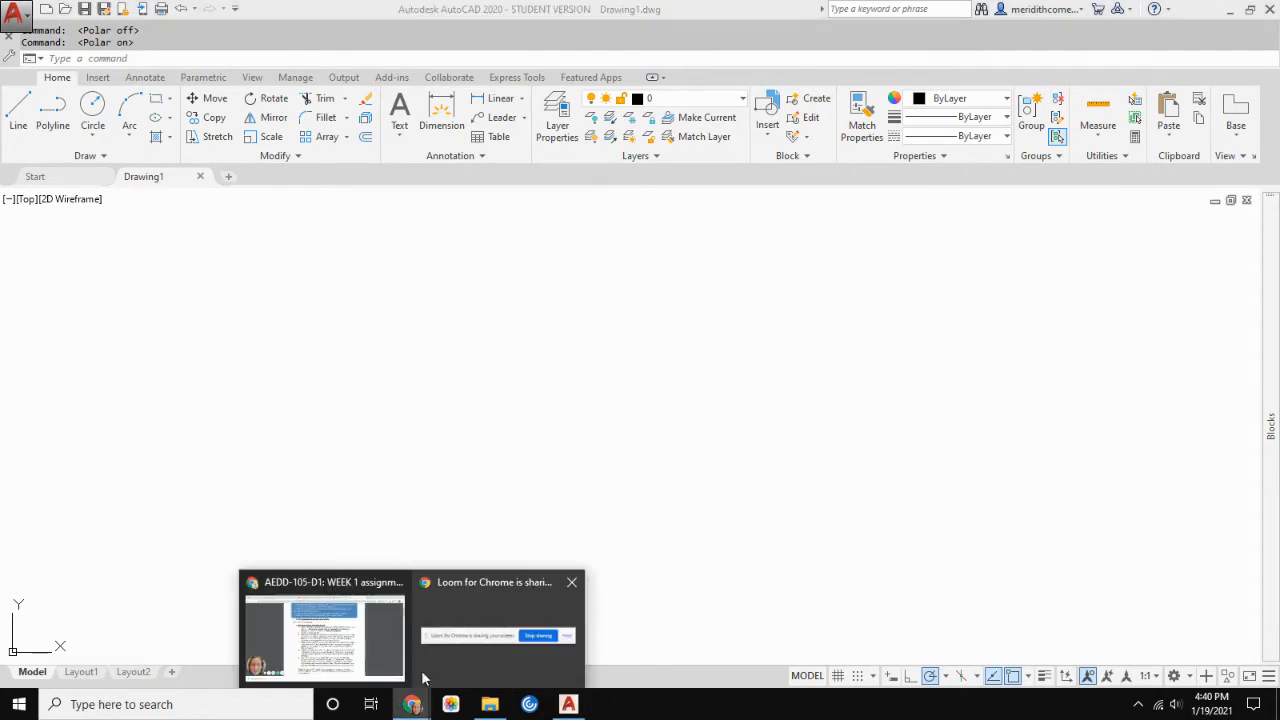
left_click(288, 585)
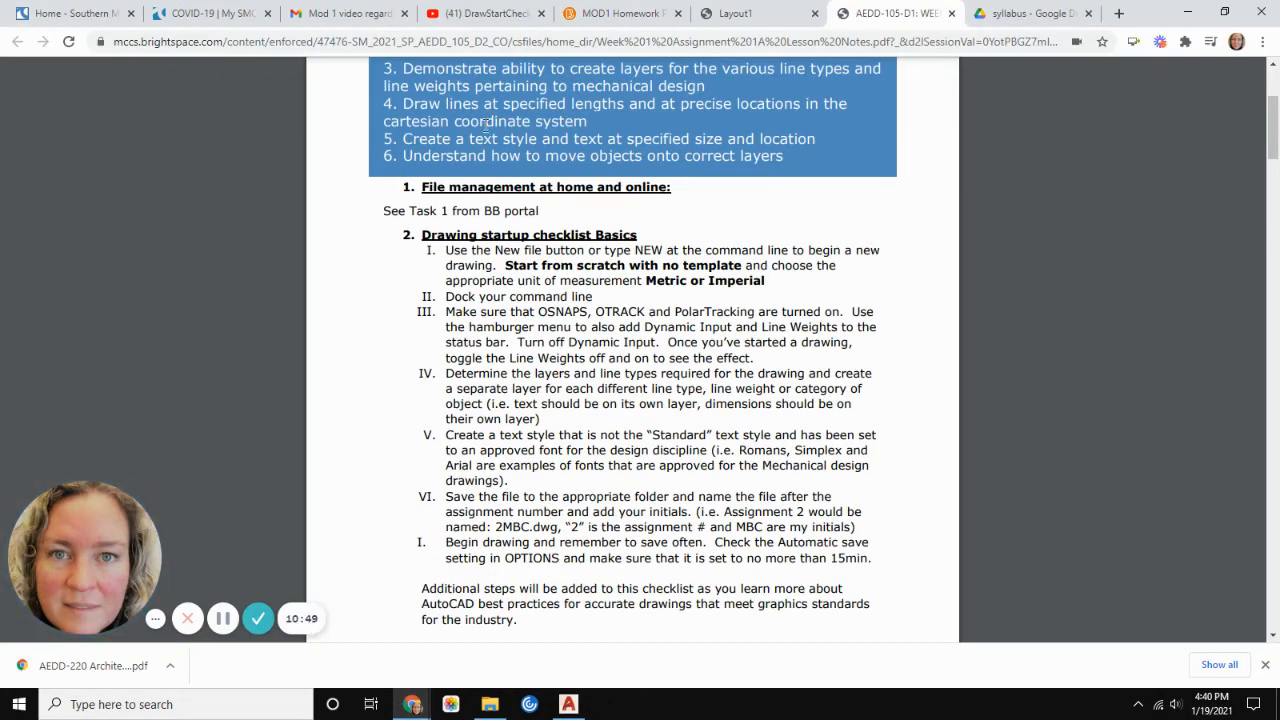
left_click(722, 14)
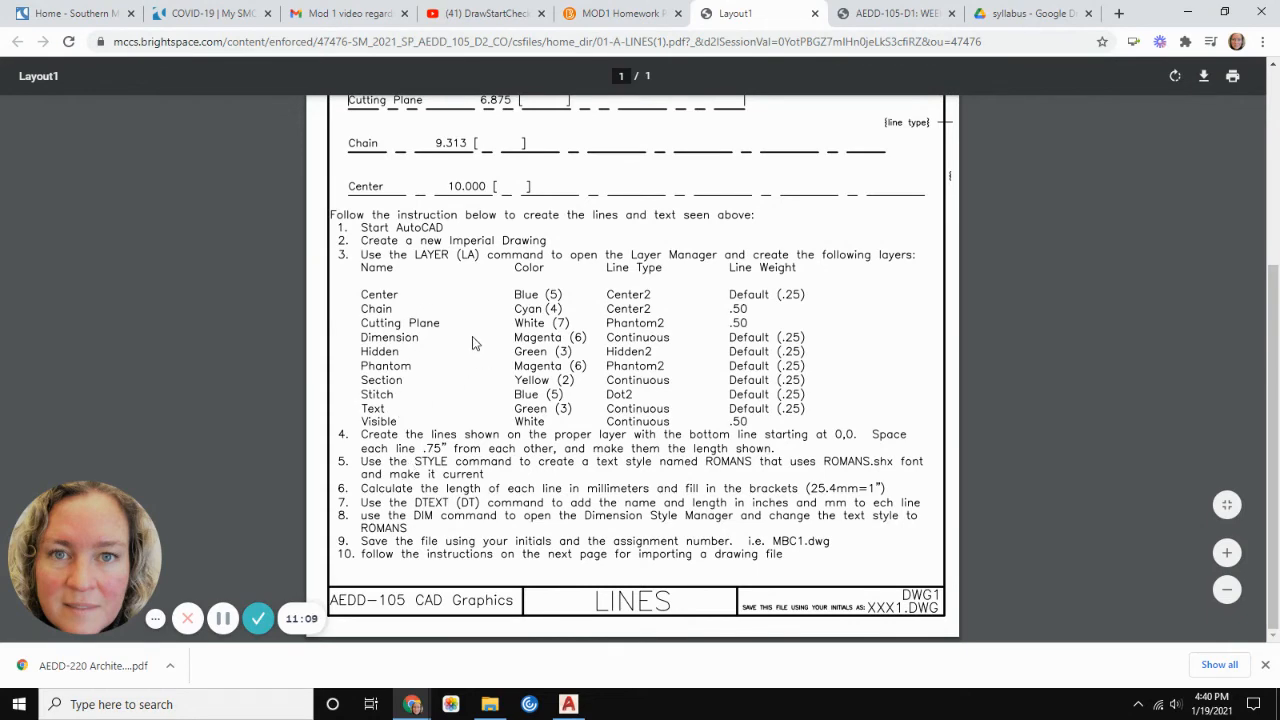
left_click(918, 14)
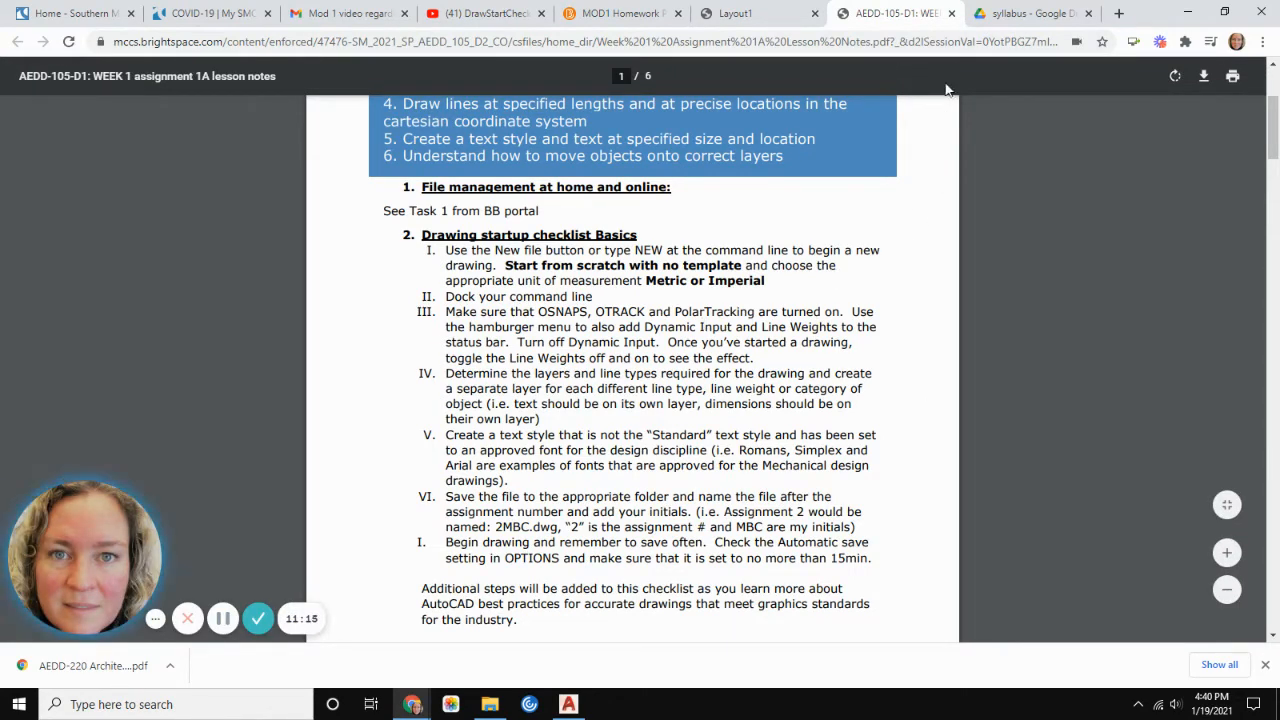
left_click(568, 704)
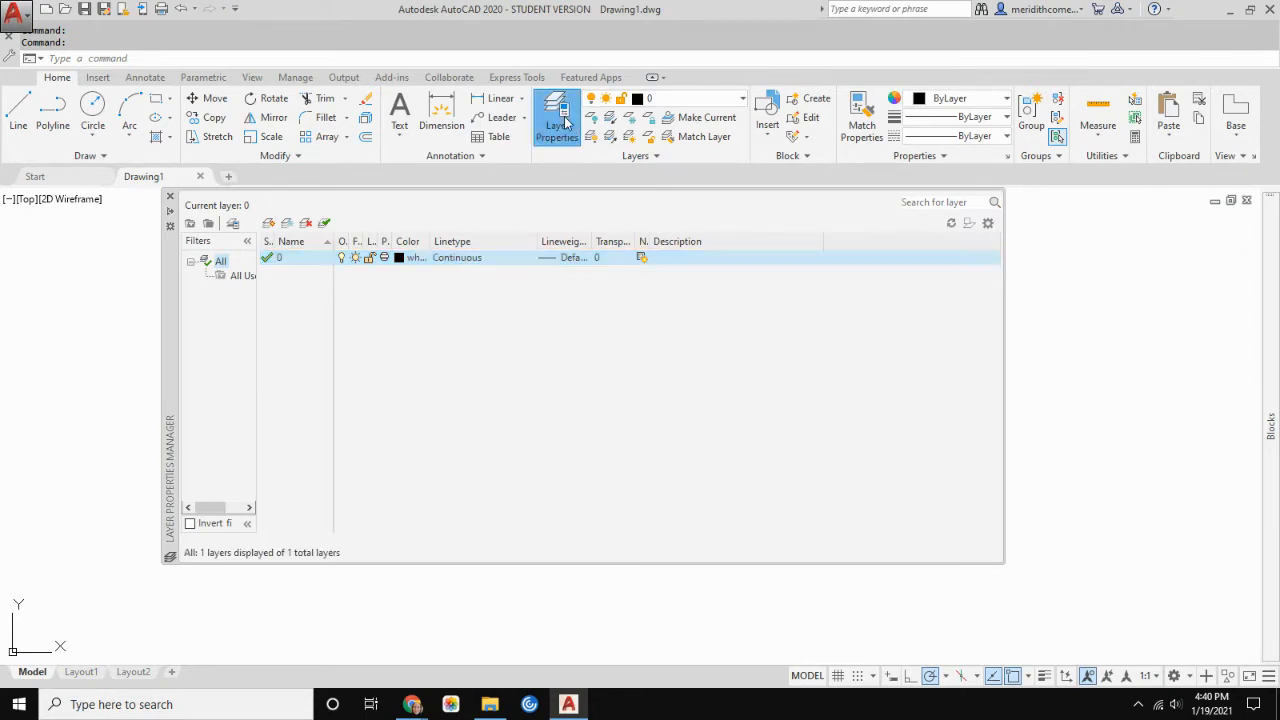
left_click(170, 197)
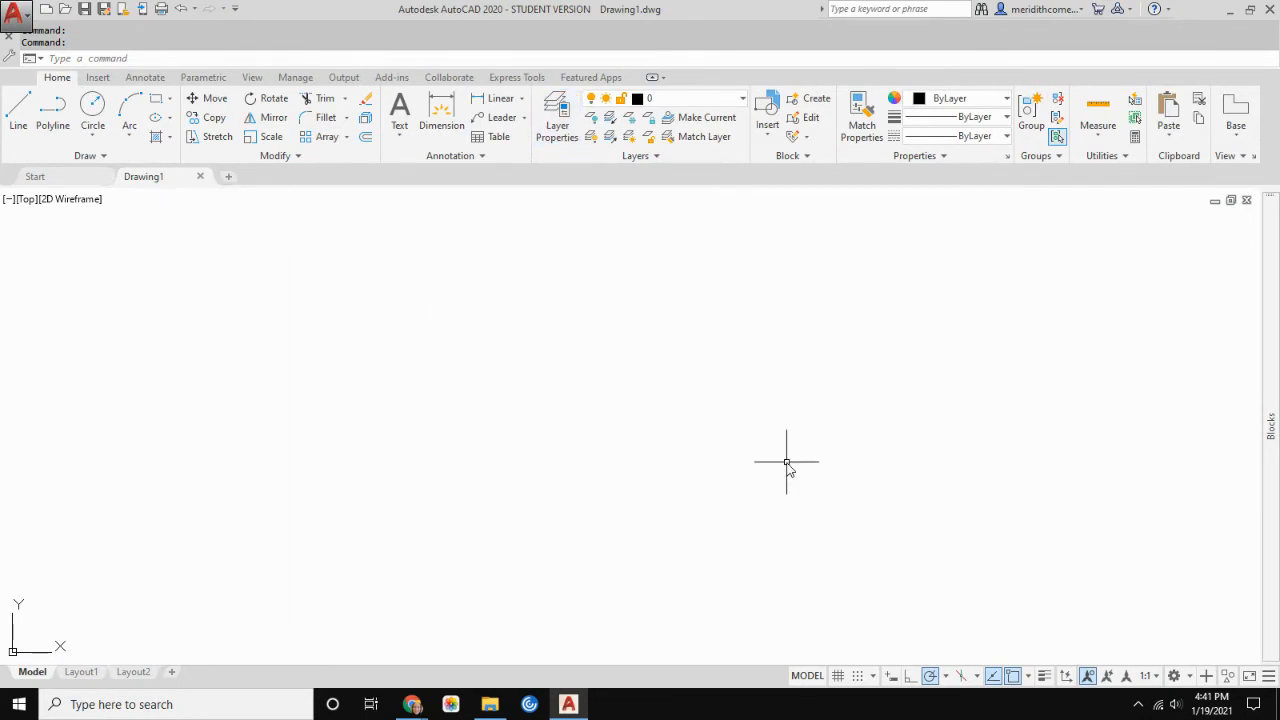
type("la")
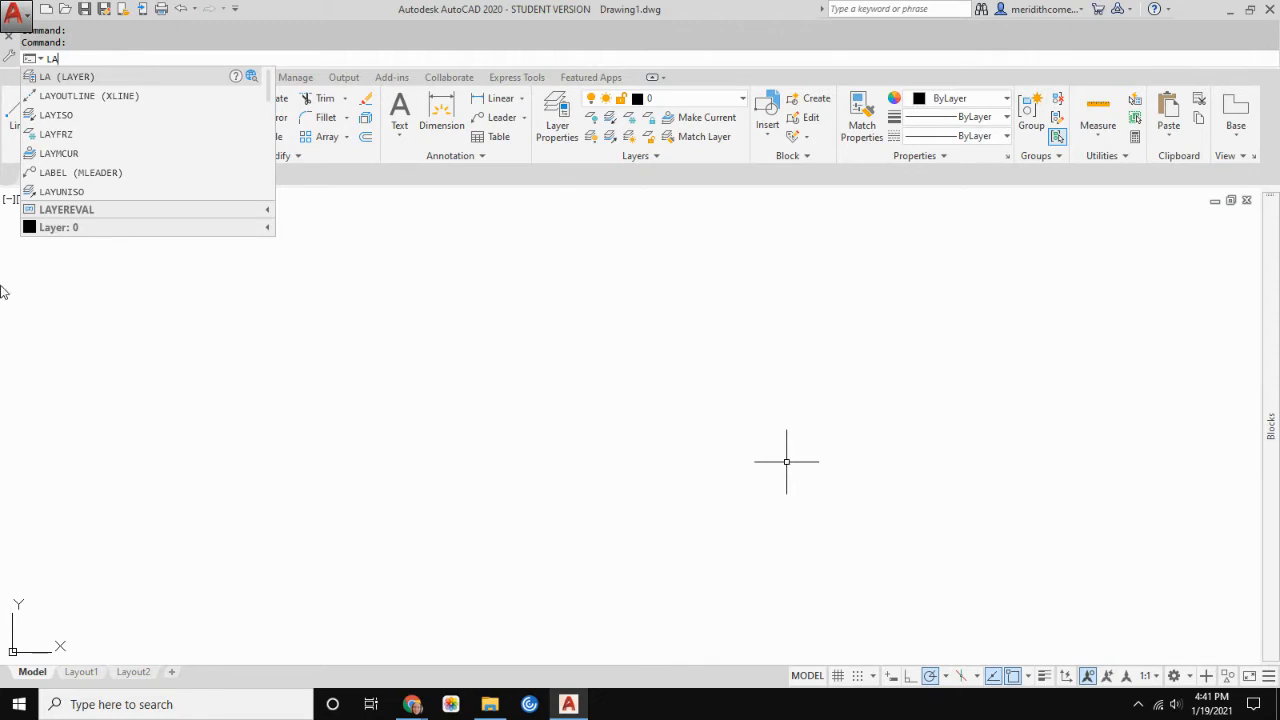
left_click(251, 152)
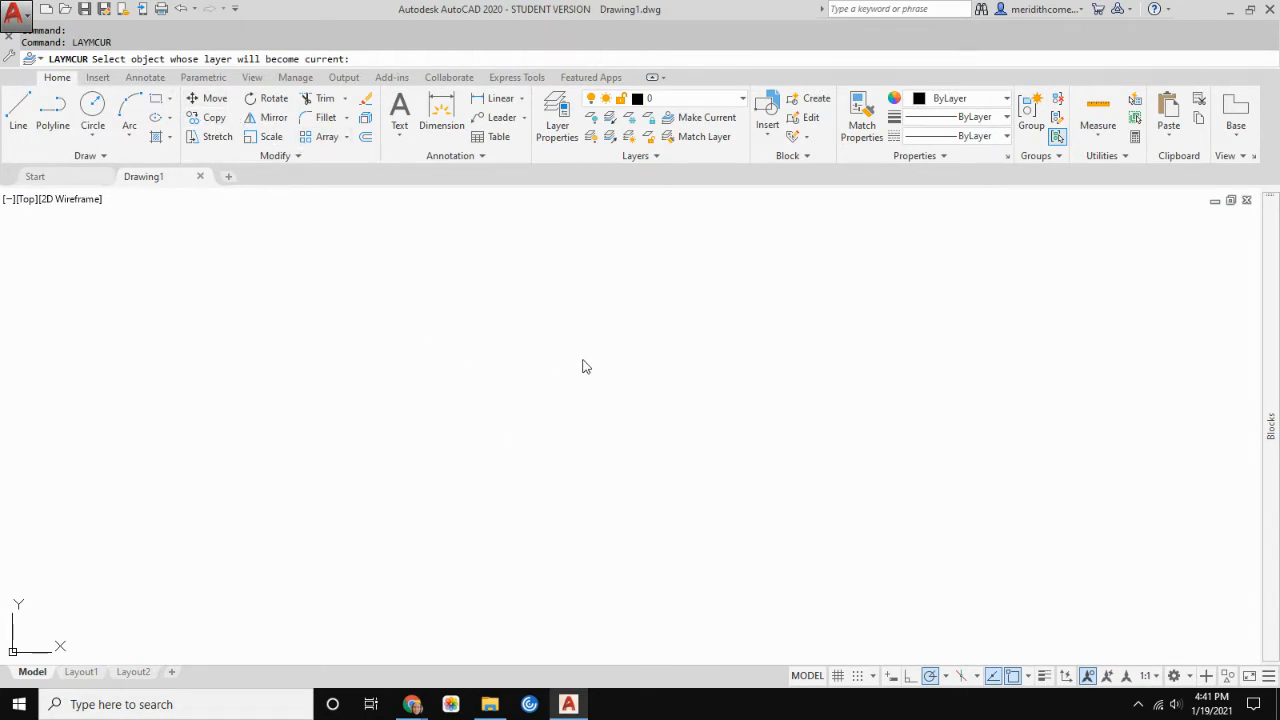
key("Escape")
- Open the Layer Properties Manager with the LA command and reposition it over the drawing area
type("LA")
key("Return")
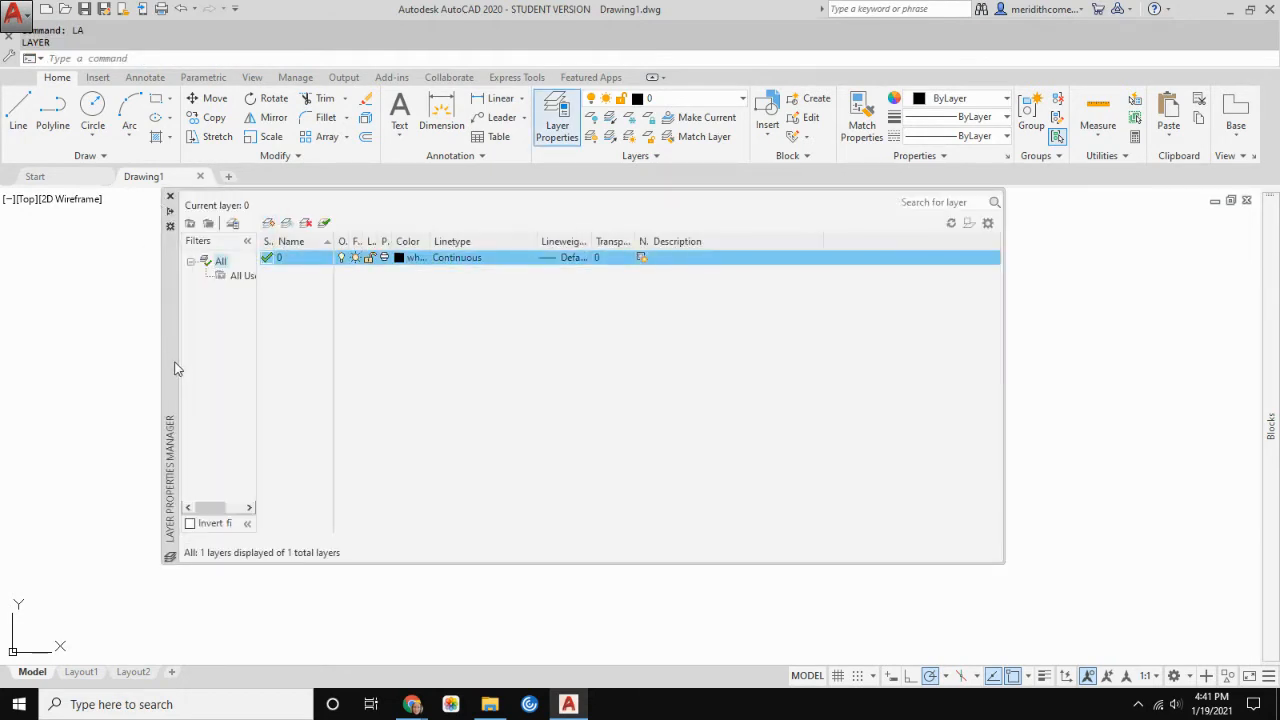
left_click_drag(175, 369, 250, 384)
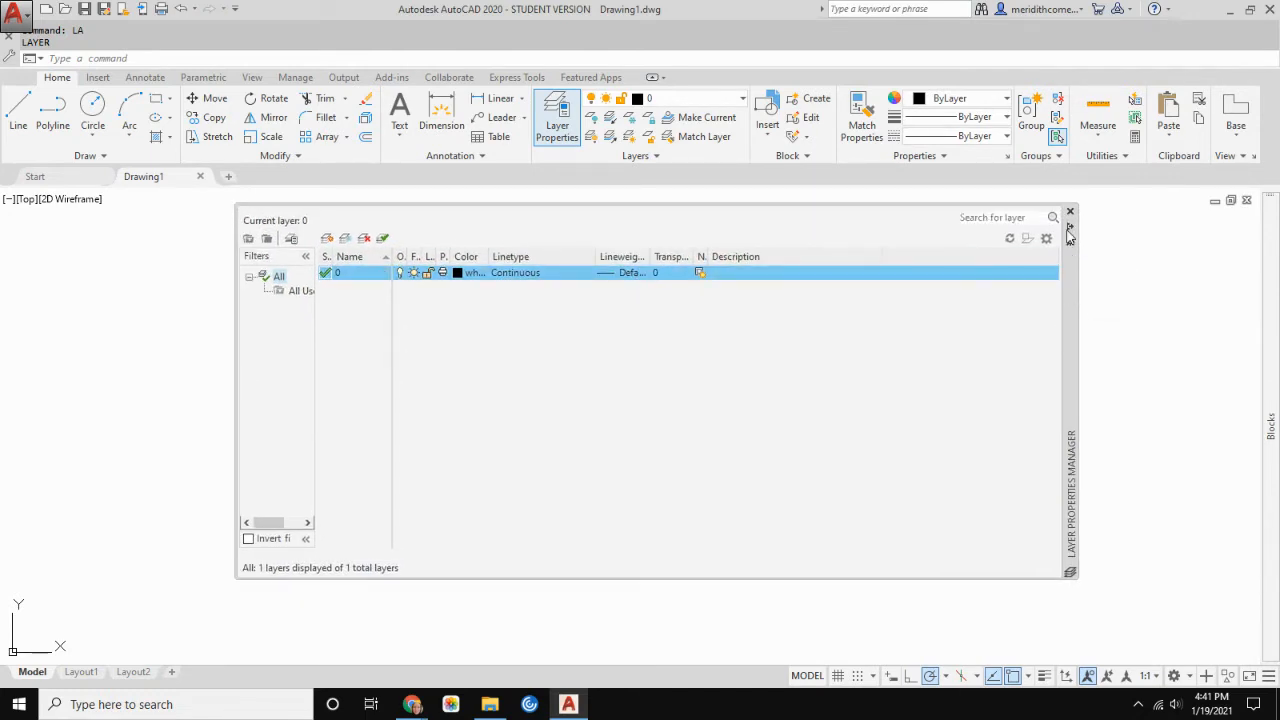
left_click_drag(1076, 296, 706, 303)
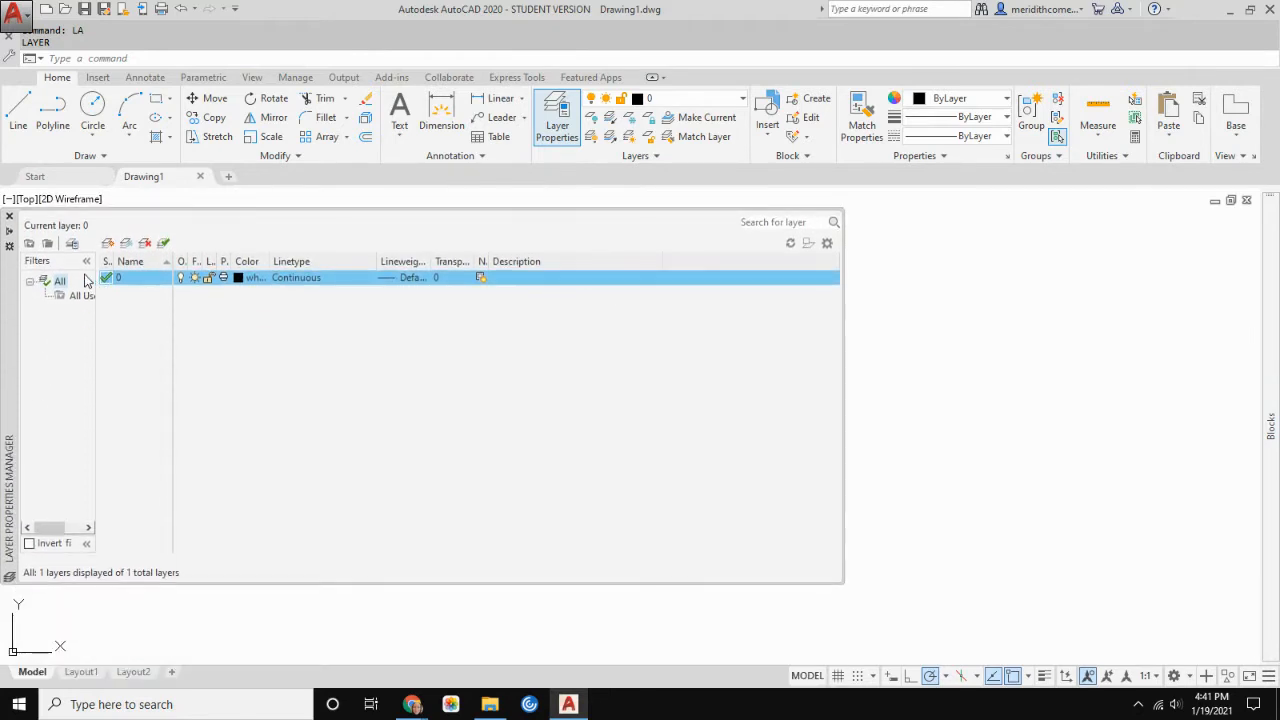
left_click_drag(9, 333, 232, 357)
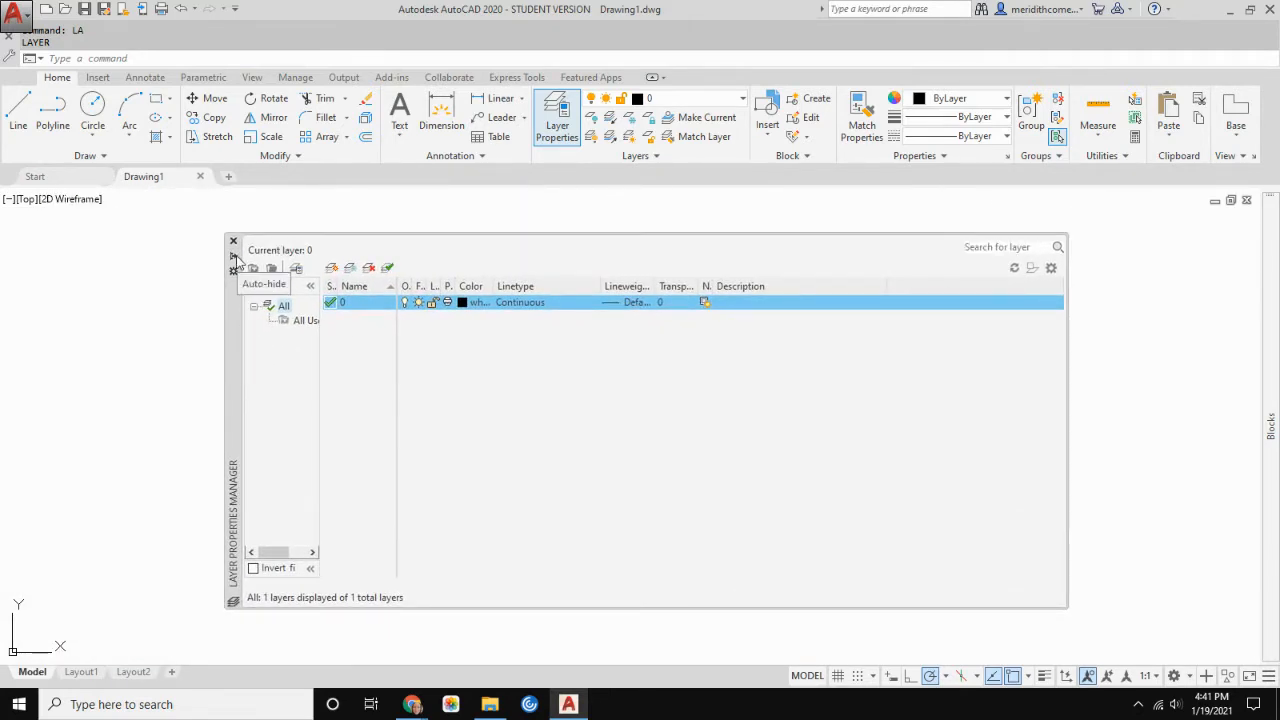
- Check the docking and auto-hide options of the Layer Properties Manager and place it along the drawing area's left edge
right_click(233, 378)
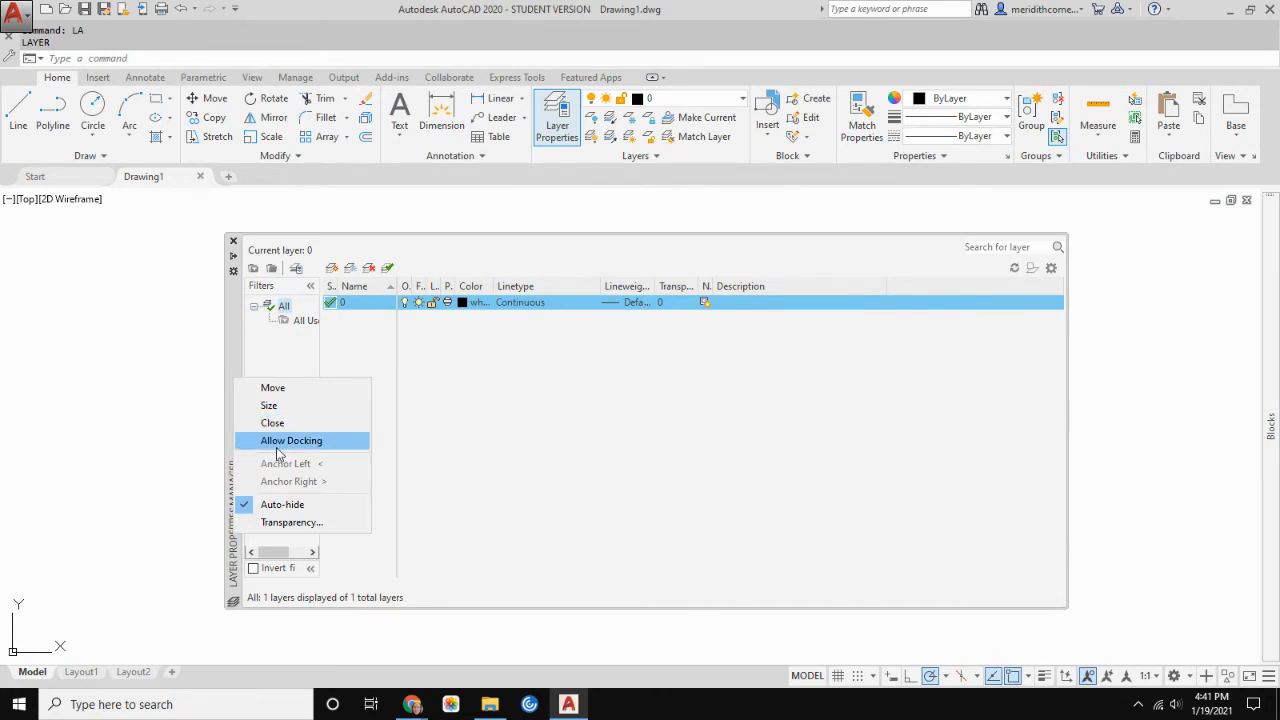
left_click(235, 326)
left_click(234, 257)
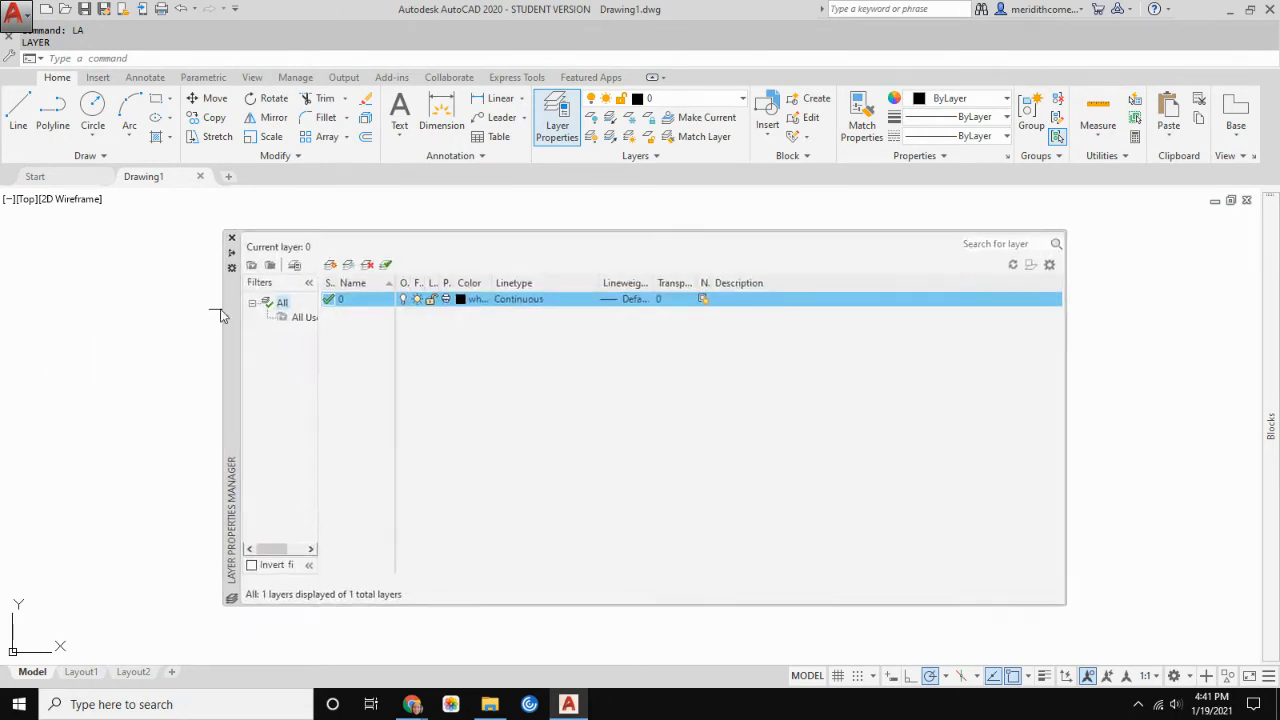
left_click_drag(218, 312, 24, 298)
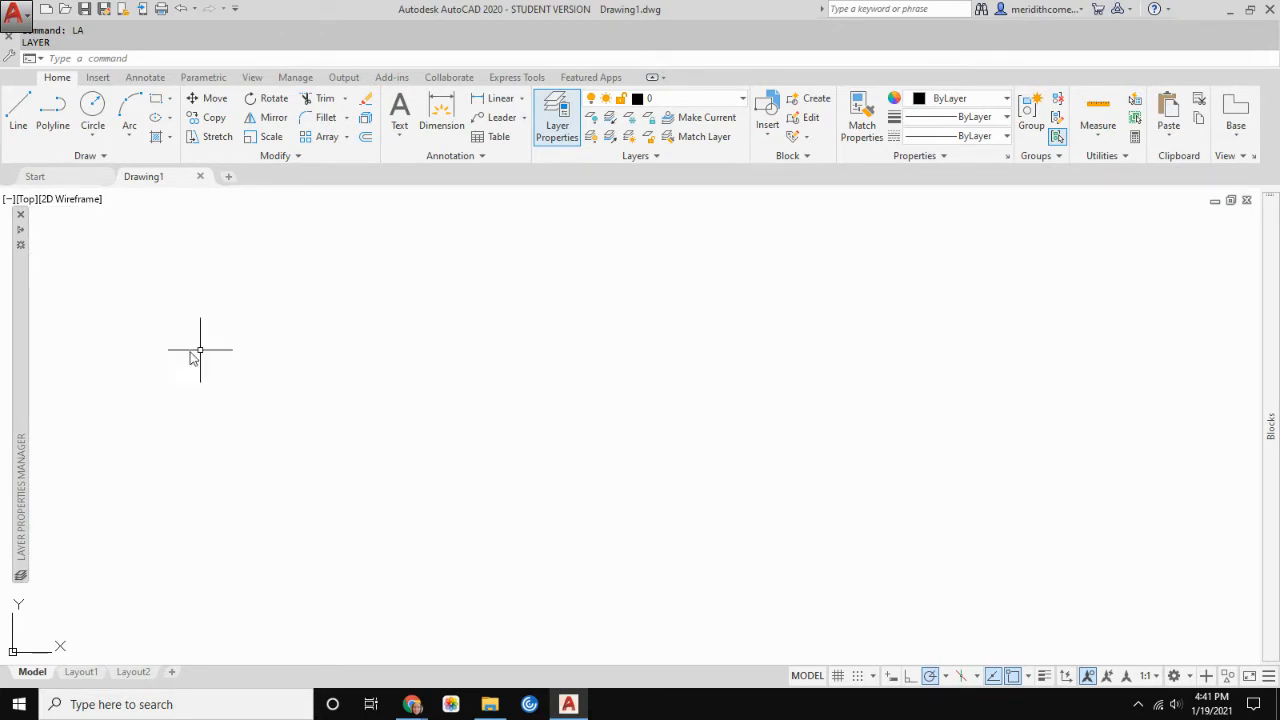
mouse_move(23, 343)
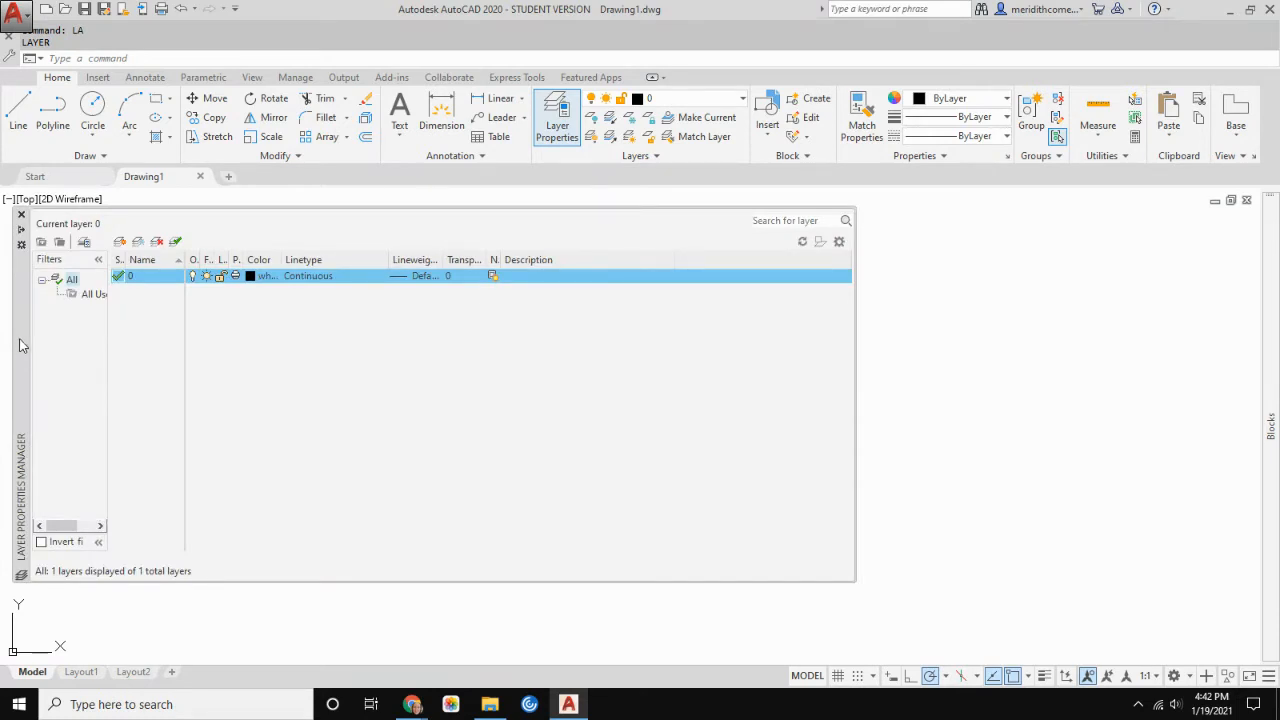
mouse_move(19, 338)
left_mouse_down()
mouse_move(12, 351)
mouse_move(7, 336)
left_mouse_up()
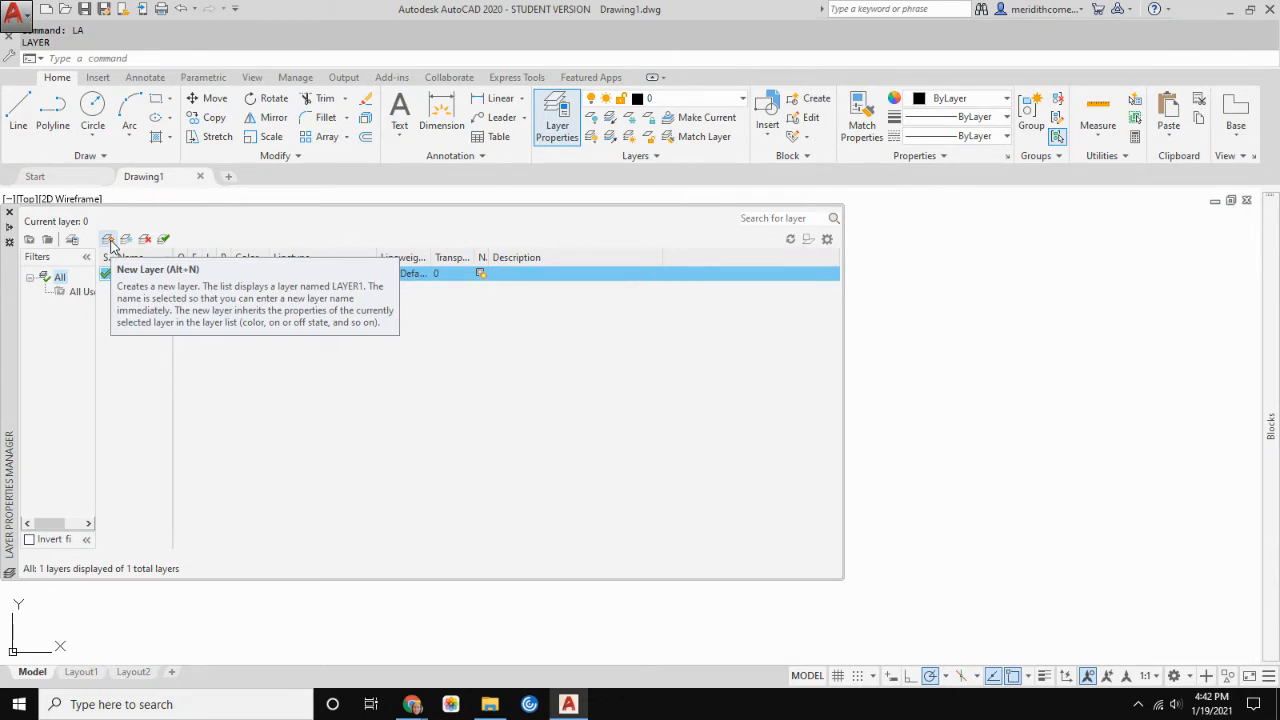
- Create a new layer named Visible
left_click(109, 240)
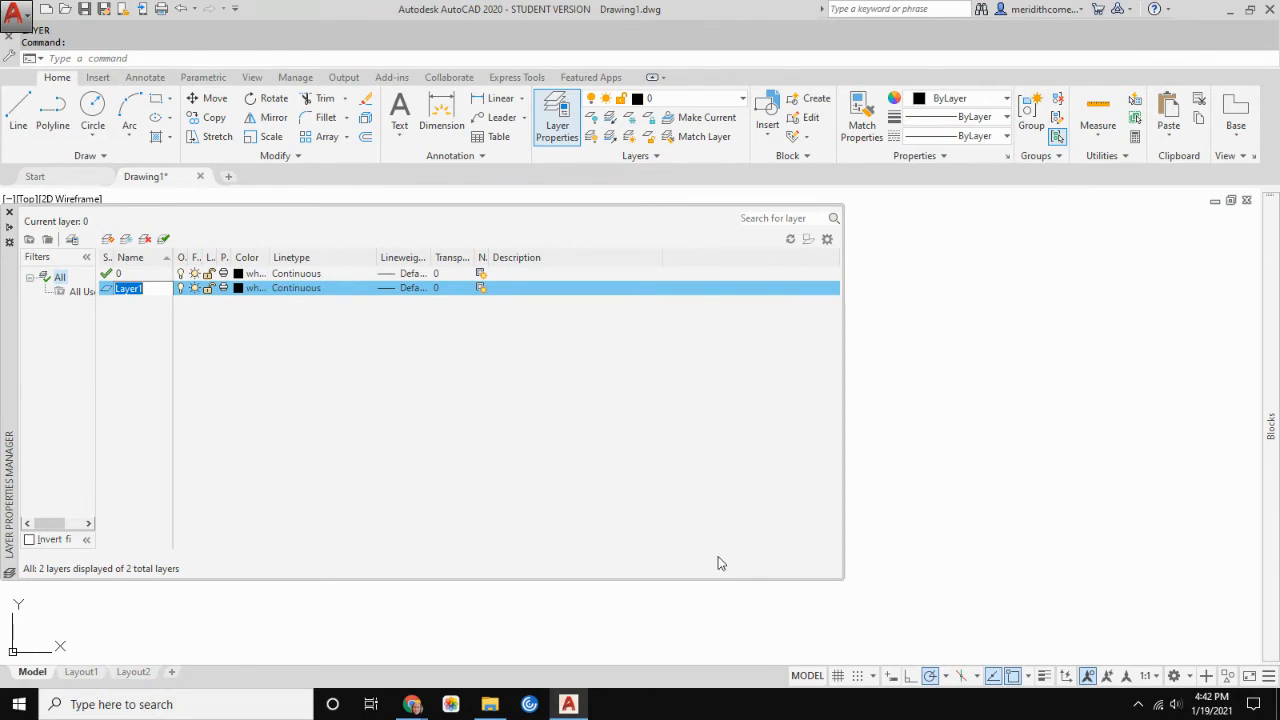
type("Visible")
- Examine the layer table and the sample lines on the Lines assignment sheet in the browser for colors, line types and line weights
left_click(412, 704)
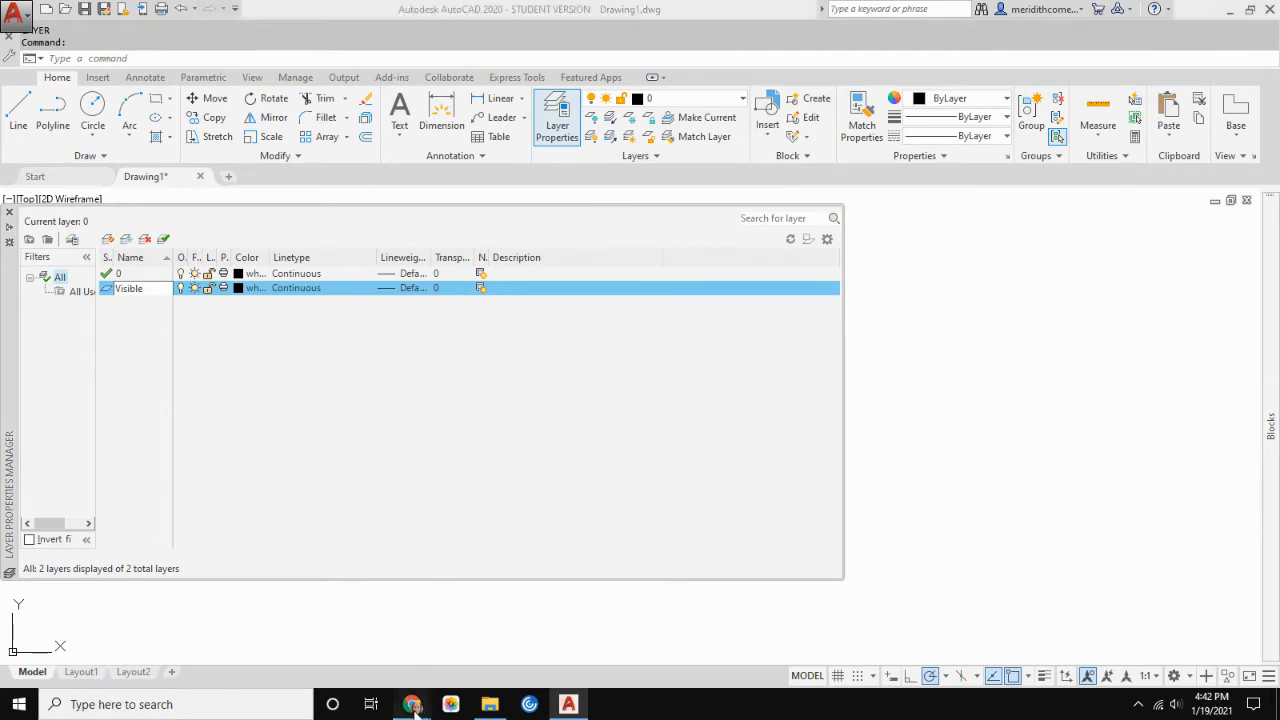
left_click(325, 620)
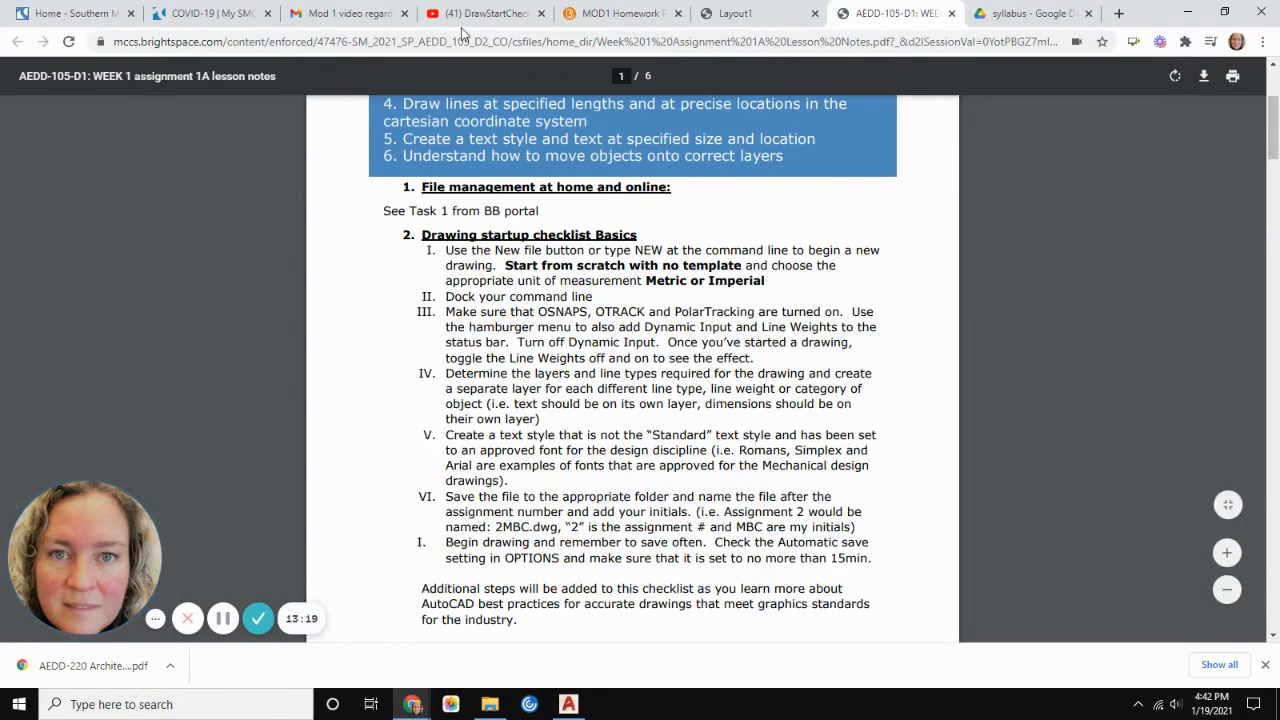
left_click(778, 20)
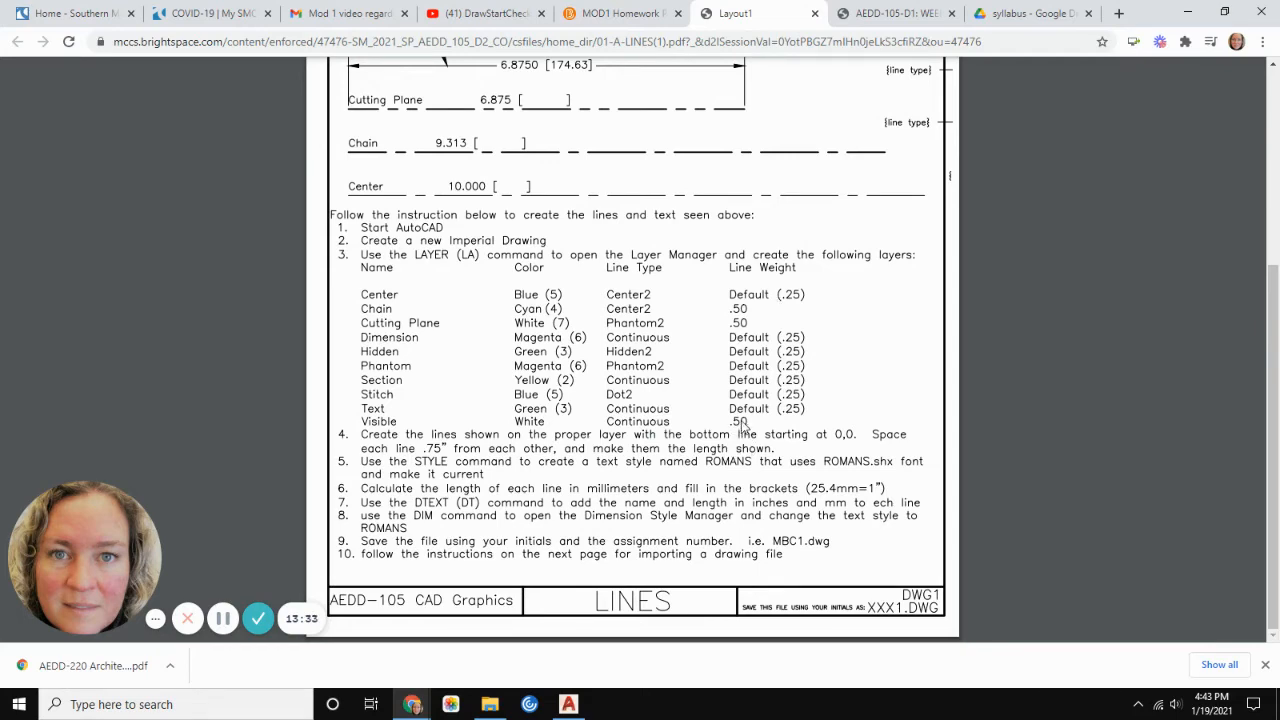
scroll(604, 258, "up", 3)
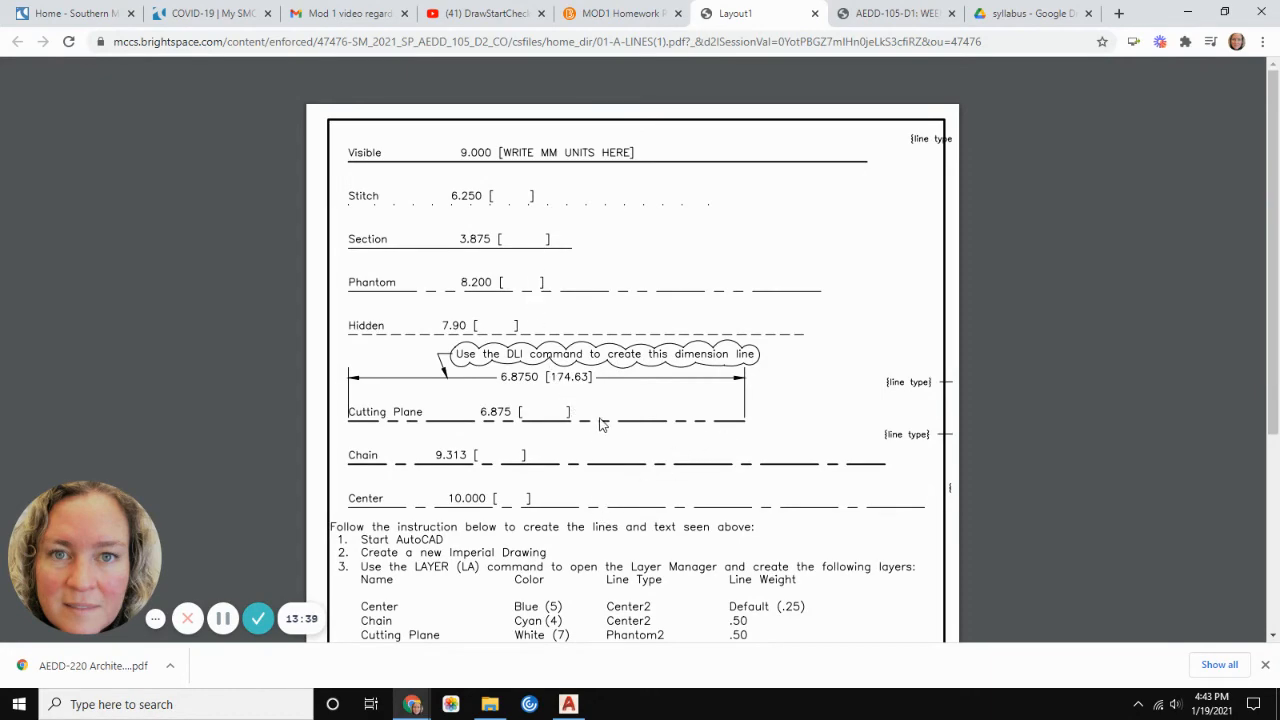
scroll(790, 518, "down", 2)
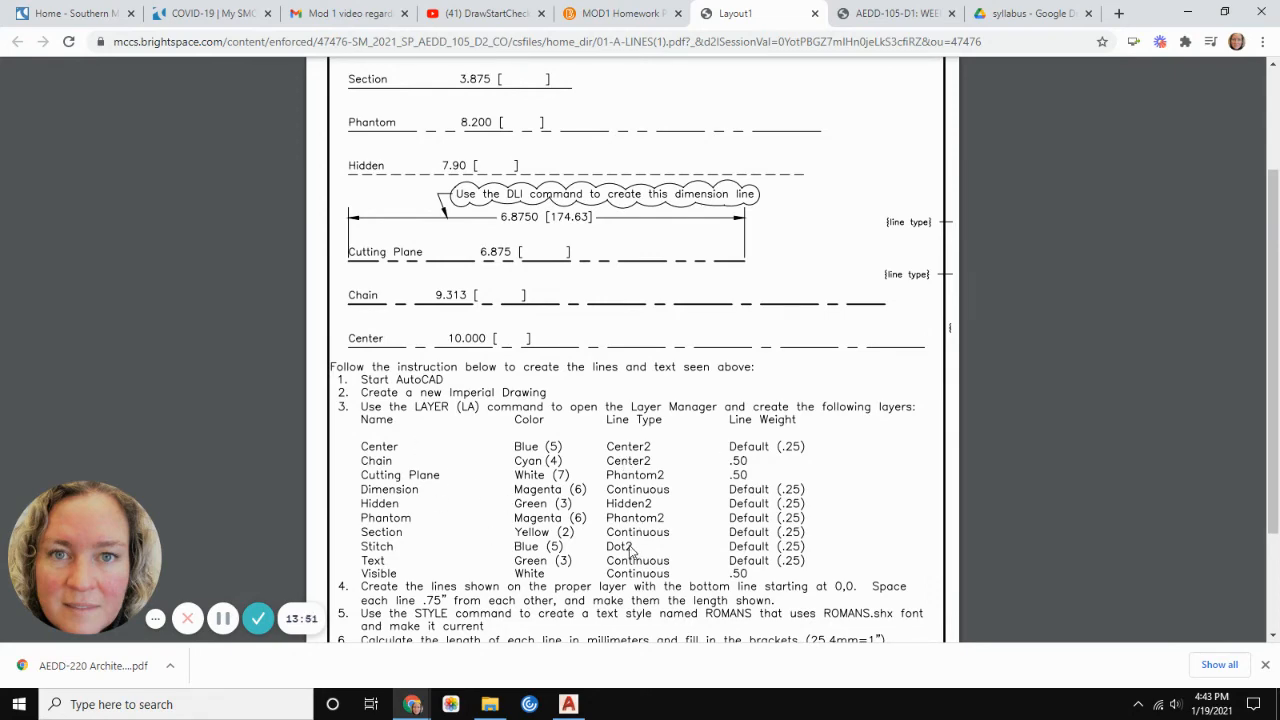
scroll(505, 379, "up", 1)
scroll(505, 379, "up", 1)
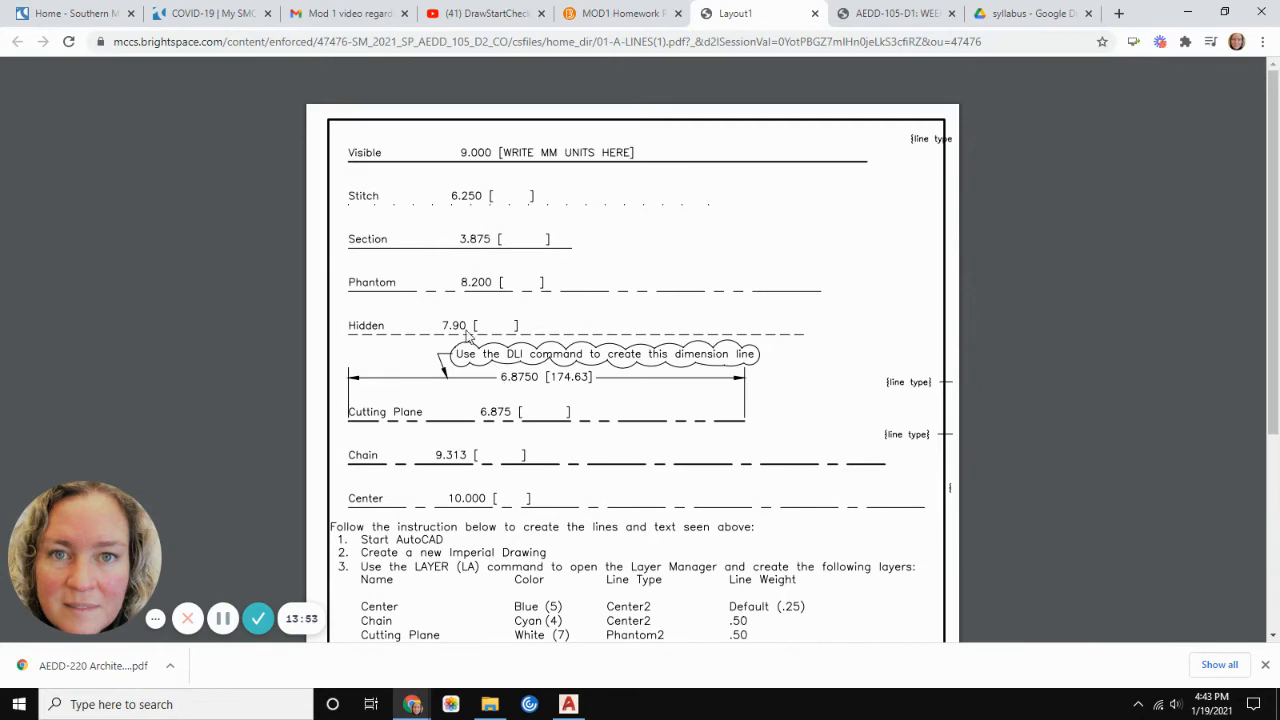
- Read the layer table on the Lines assignment sheet, return to AutoCAD and widen the Color column of the layer list
scroll(716, 490, "down", 3)
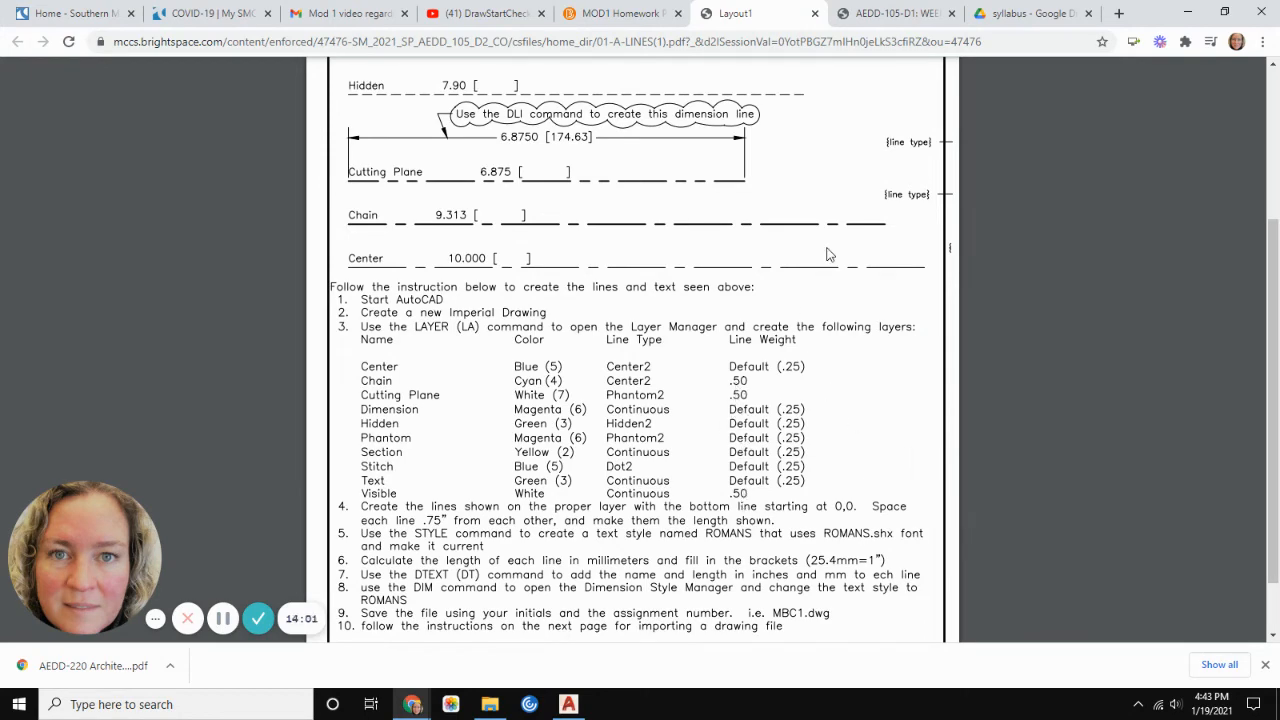
left_click(915, 13)
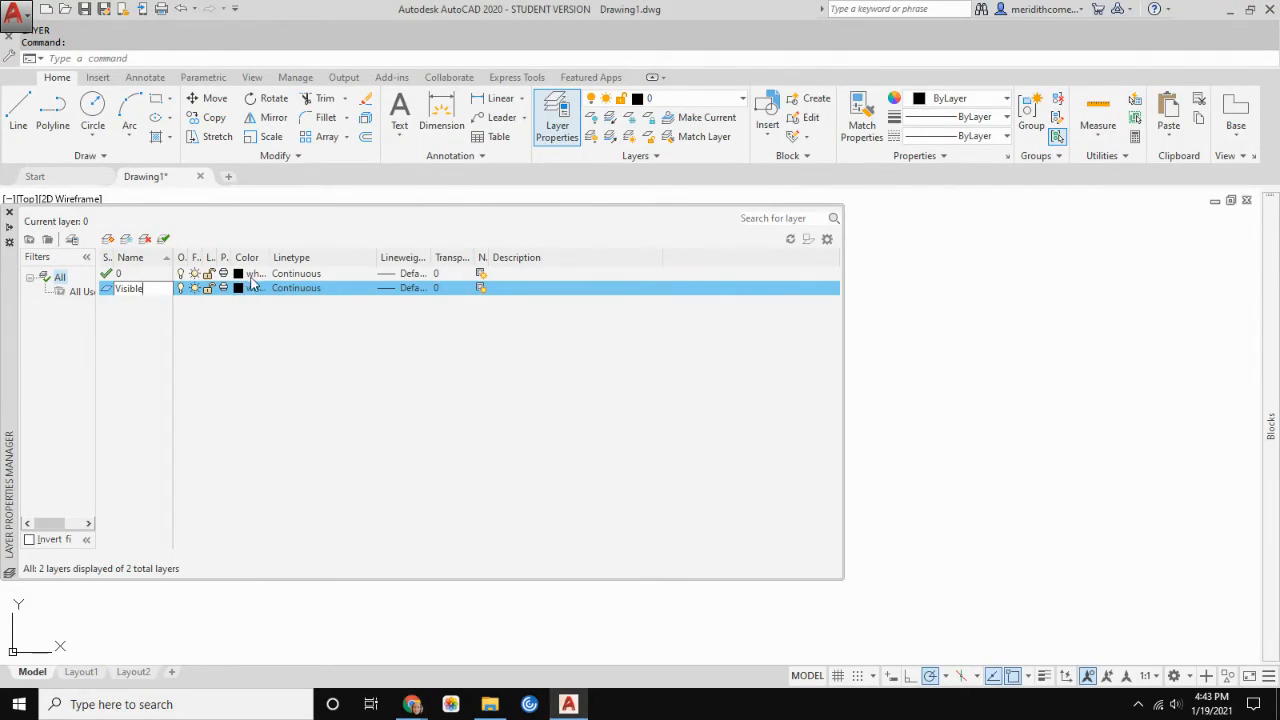
left_click_drag(270, 258, 314, 258)
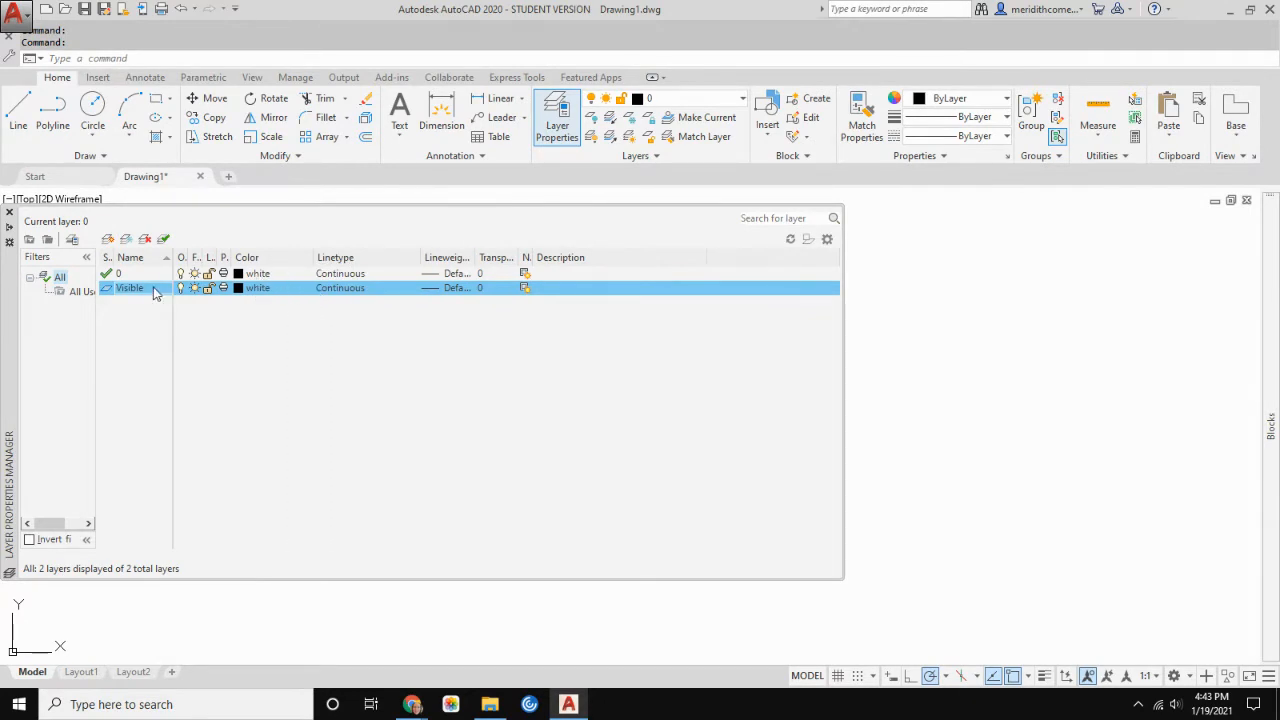
- Examine the color choices and the loadable linetypes for the Visible layer without changing either property
left_click(240, 289)
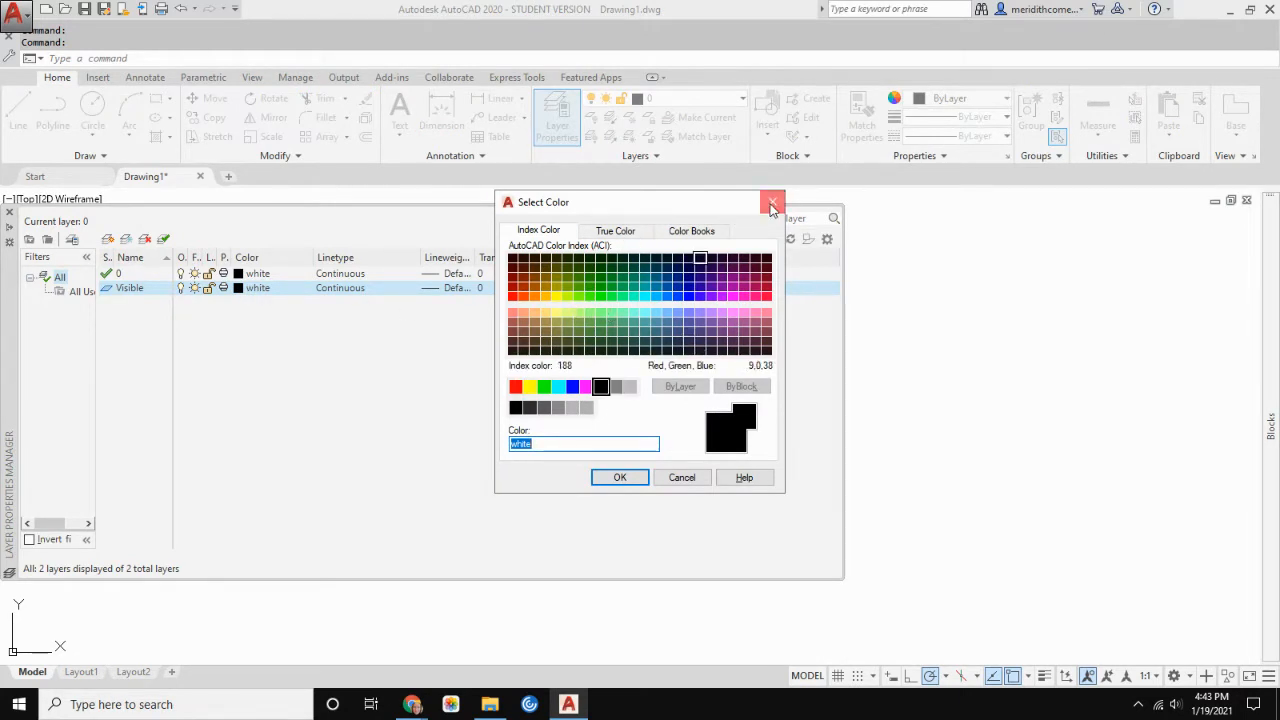
left_click(772, 205)
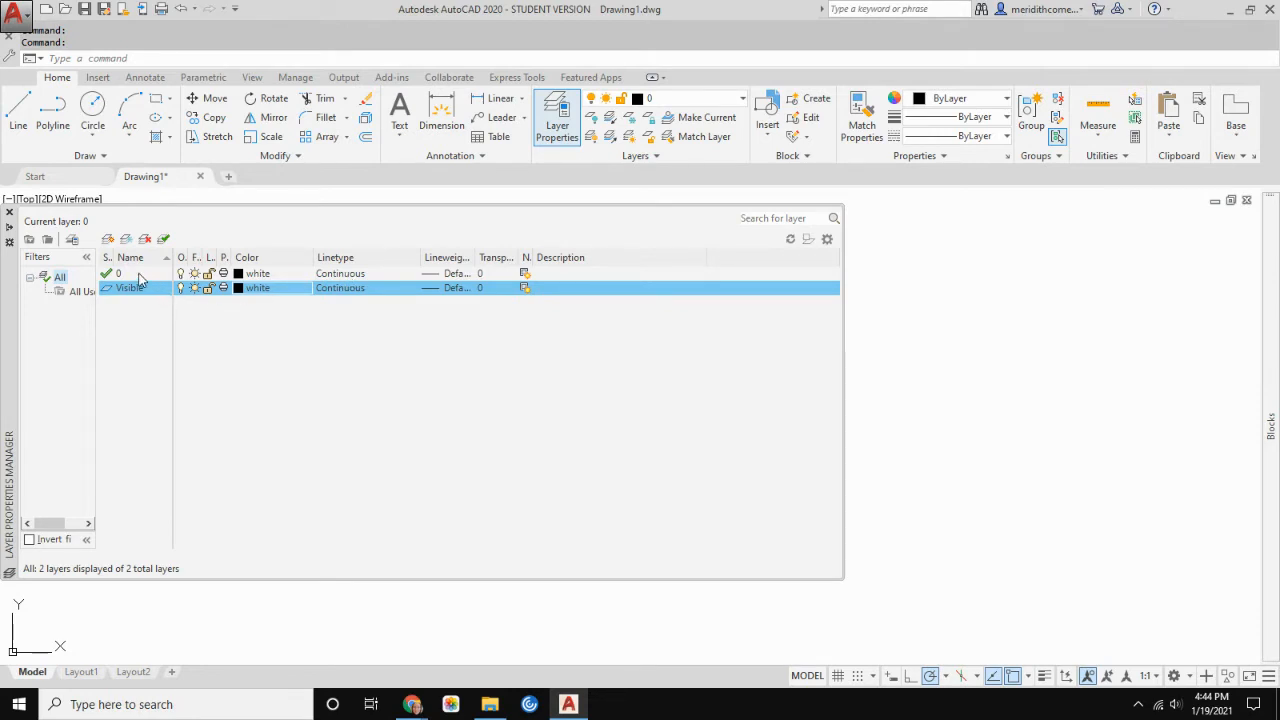
left_click(346, 290)
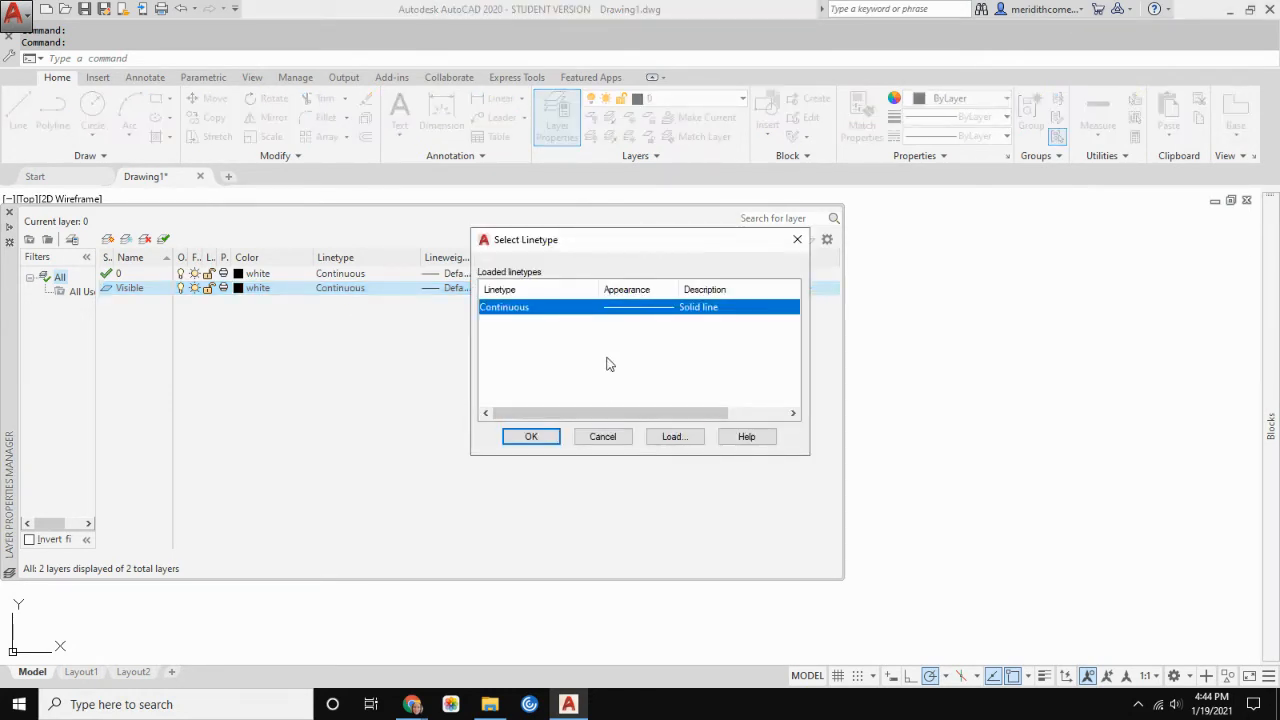
left_click(675, 438)
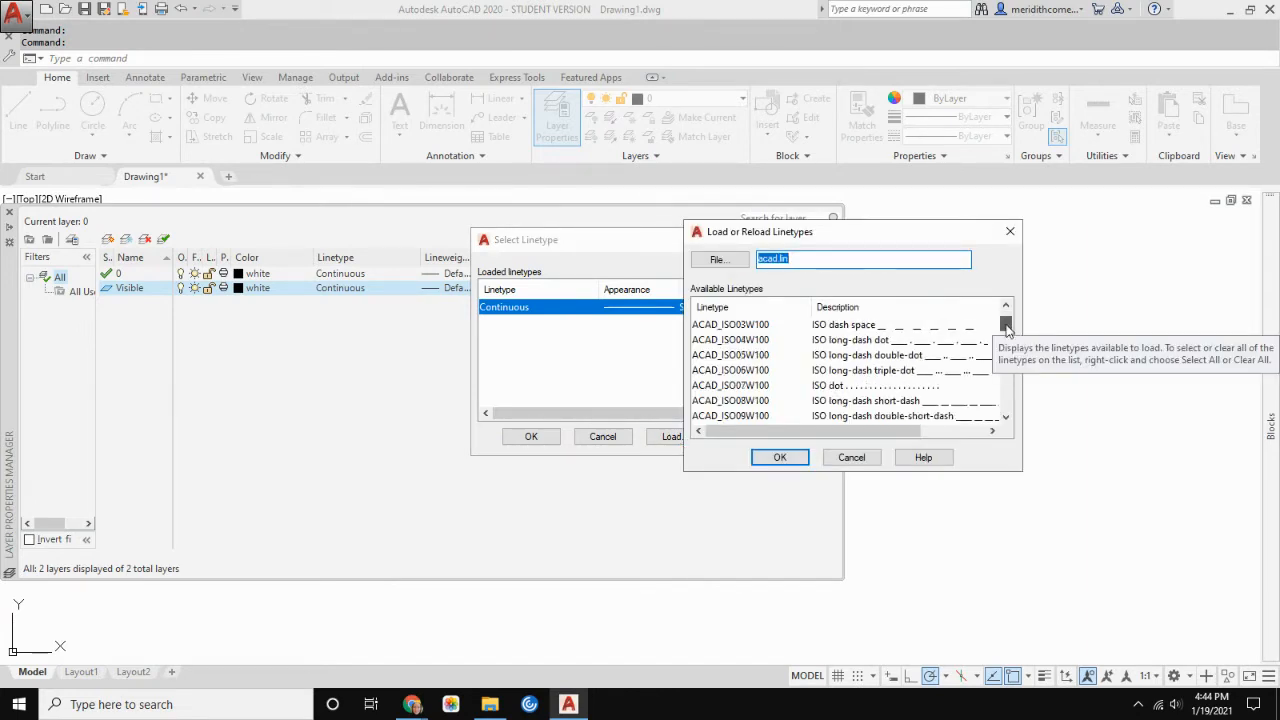
left_click_drag(1007, 330, 1006, 326)
left_click(859, 465)
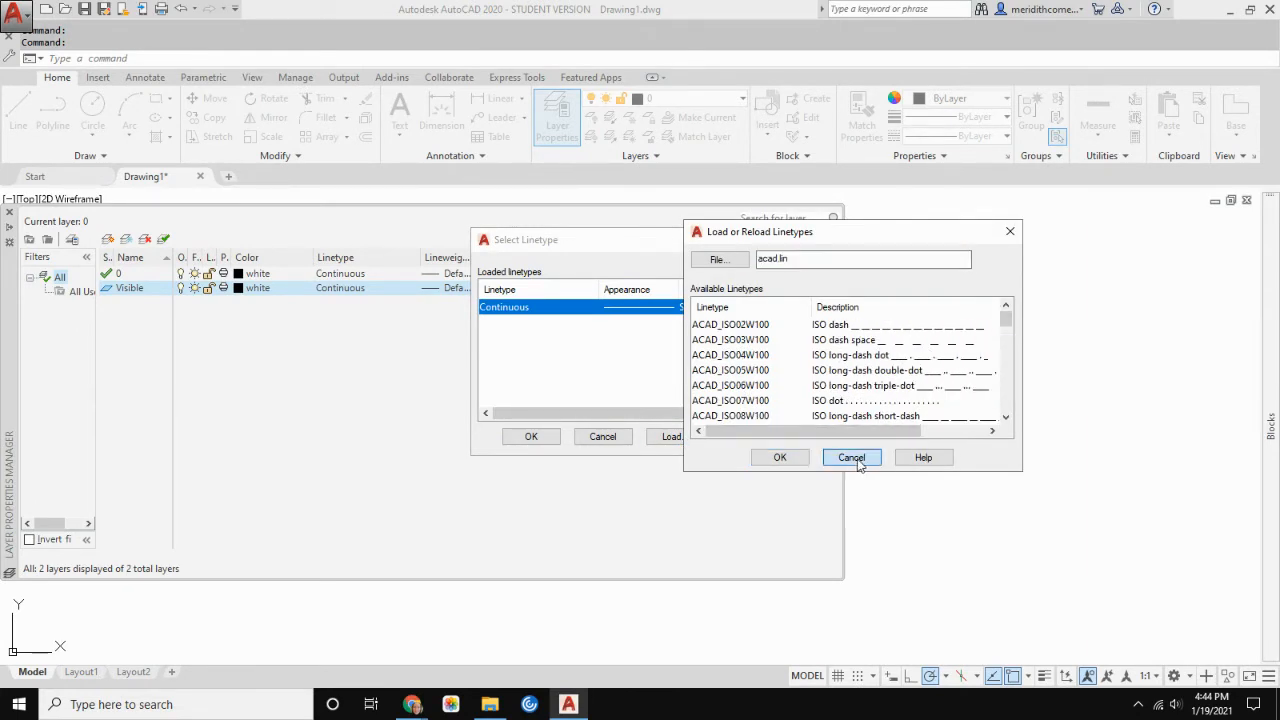
left_click(603, 436)
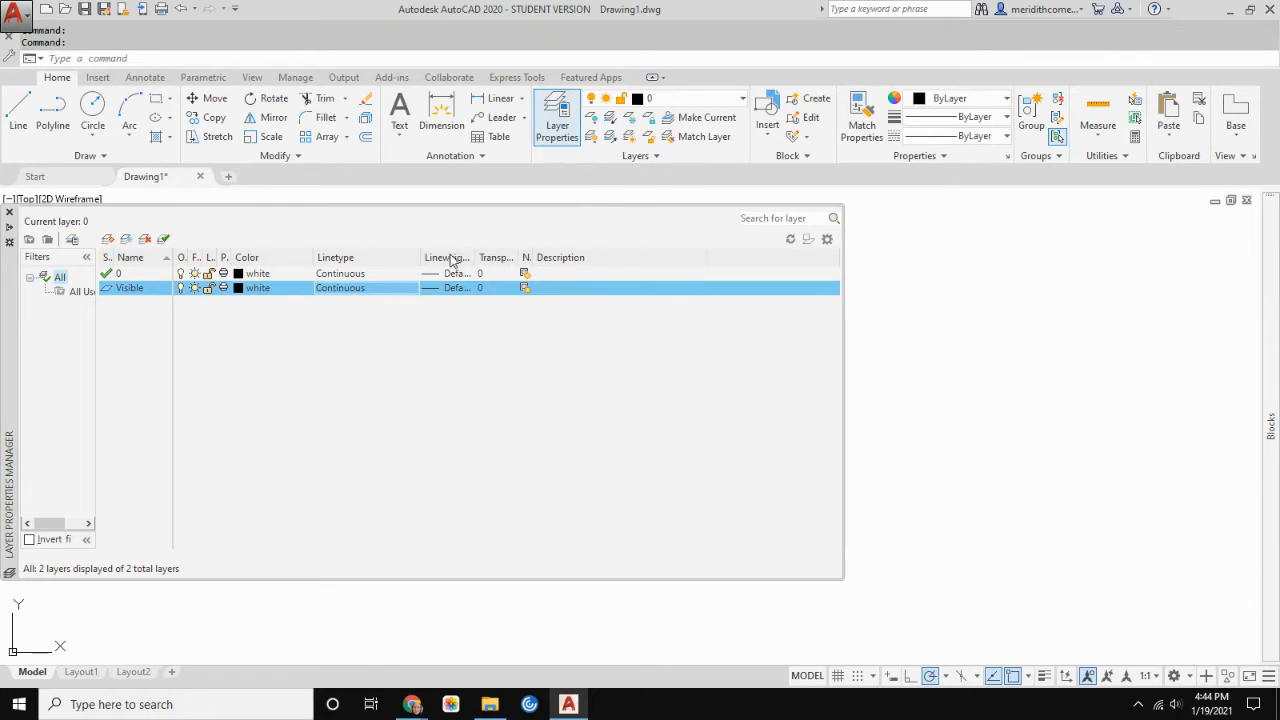
- Set the Visible layer's lineweight to 0.50 mm and make it the current layer
left_click_drag(474, 258, 514, 258)
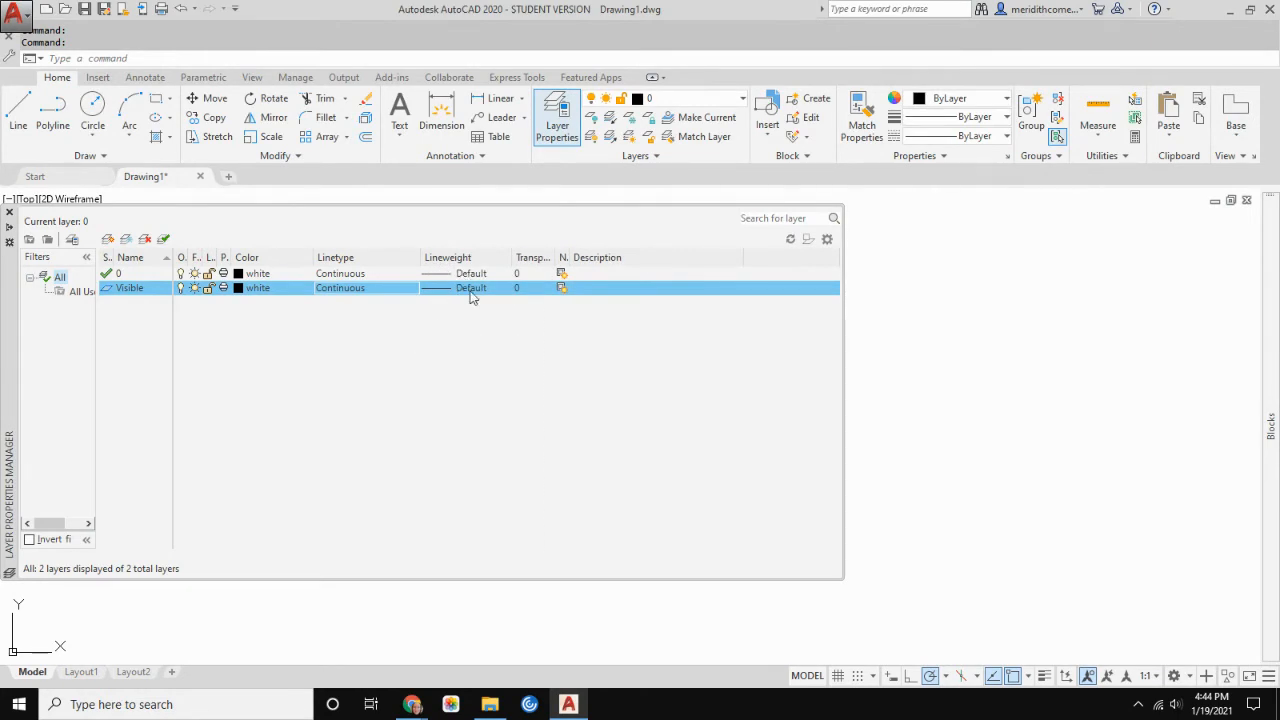
left_click(471, 289)
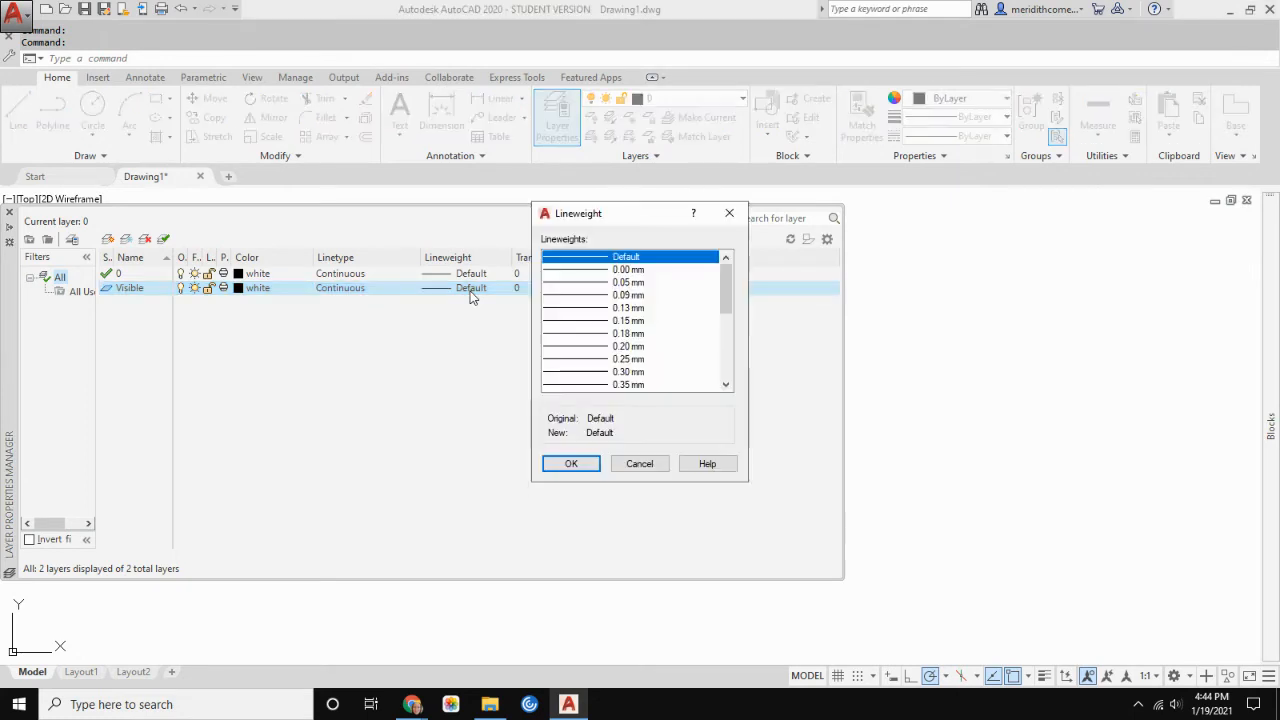
scroll(726, 292, "down", 2)
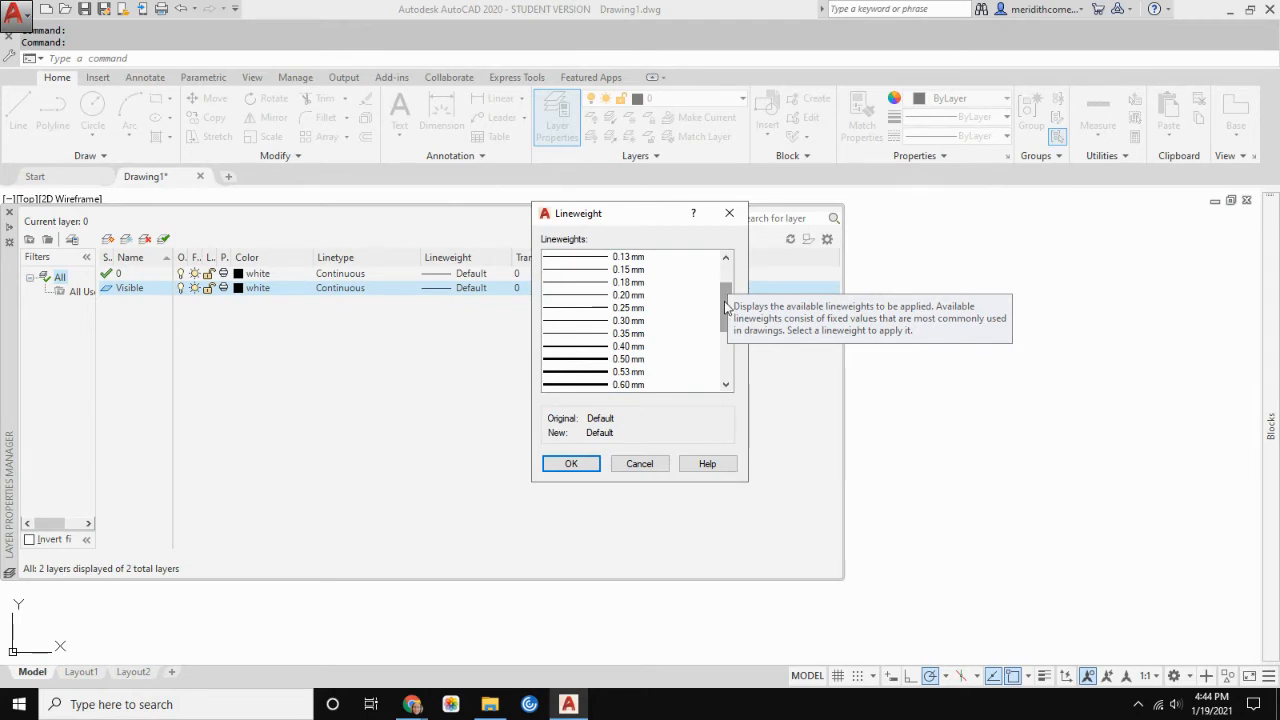
left_click(610, 372)
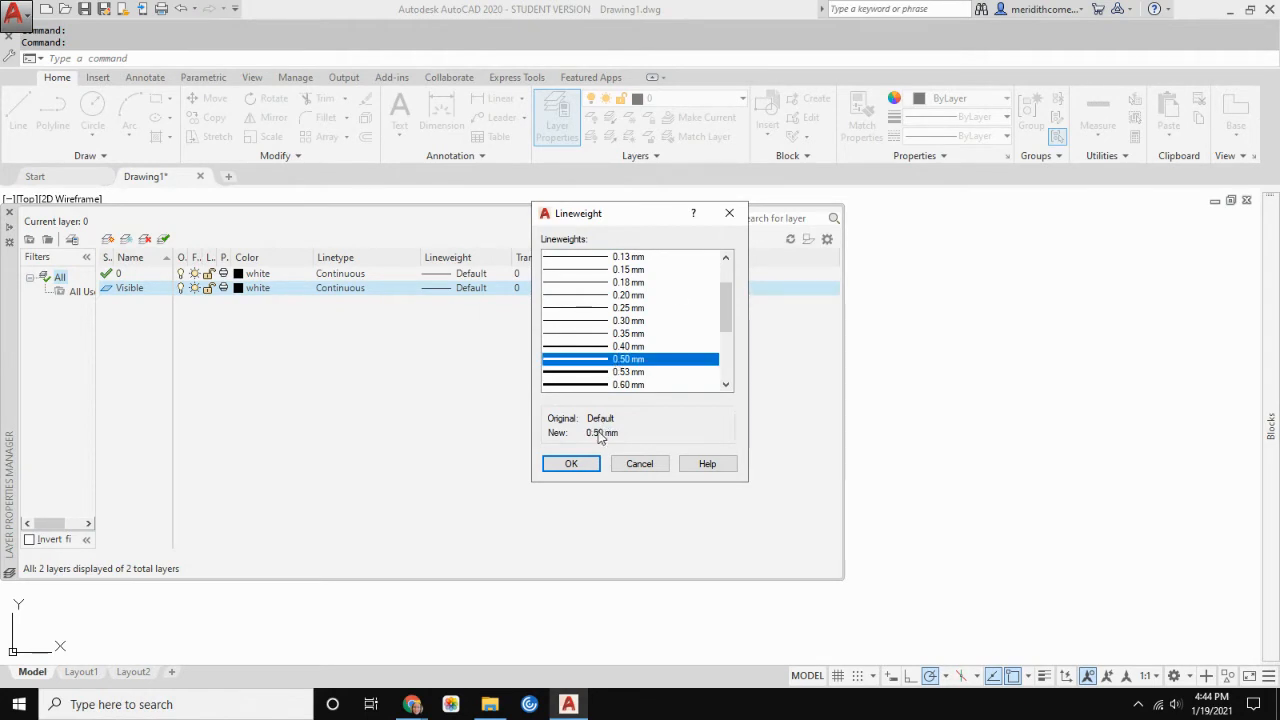
left_click(573, 464)
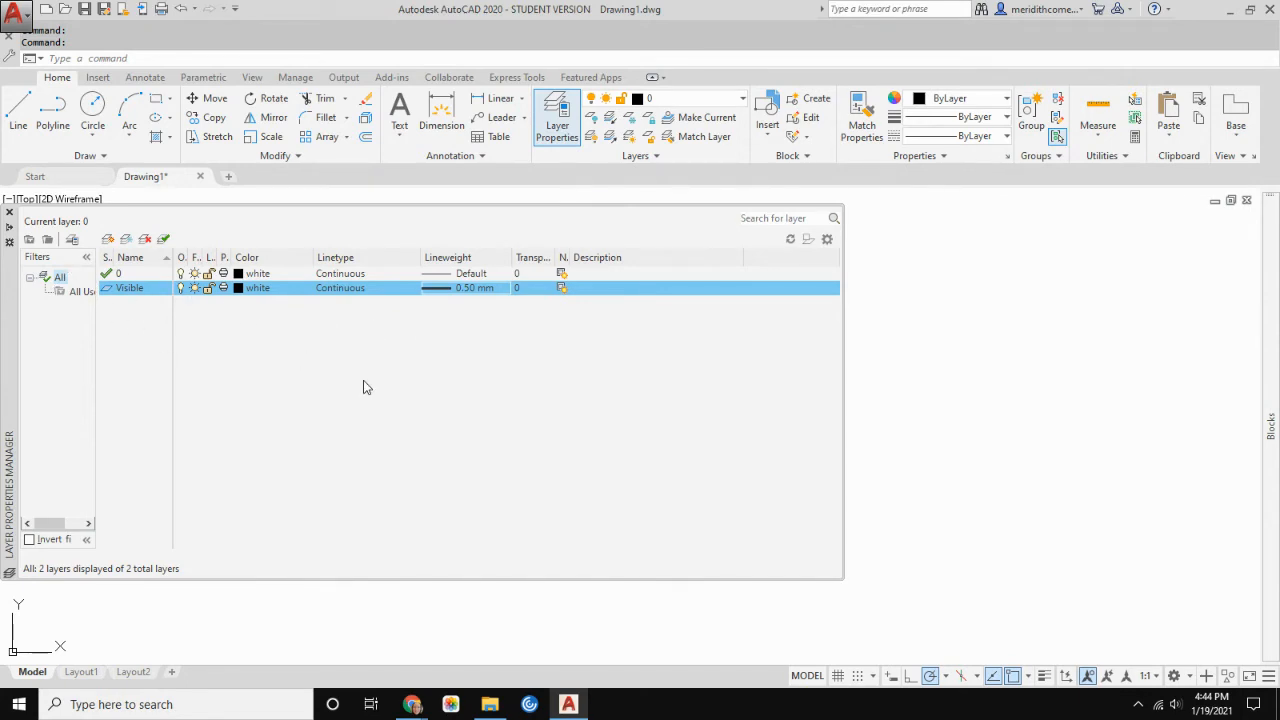
double_click(113, 289)
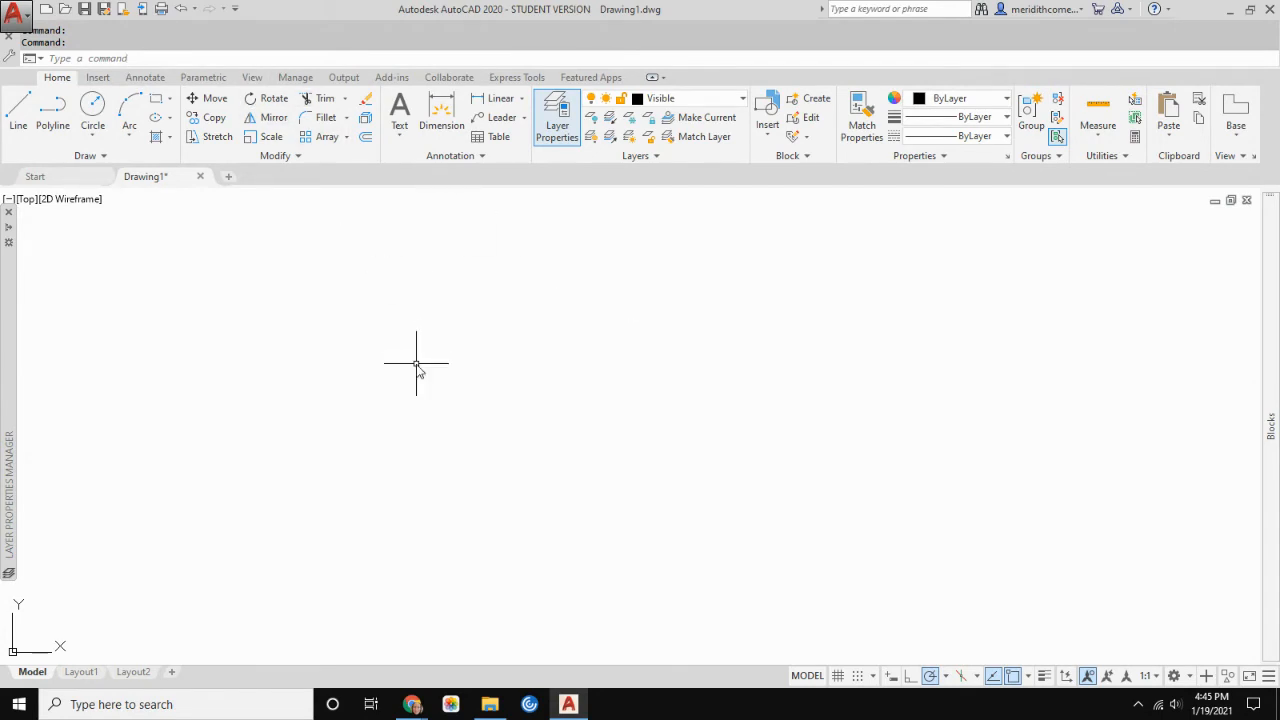
- Start a line on the Visible layer with its first point at 1,.5
type("l")
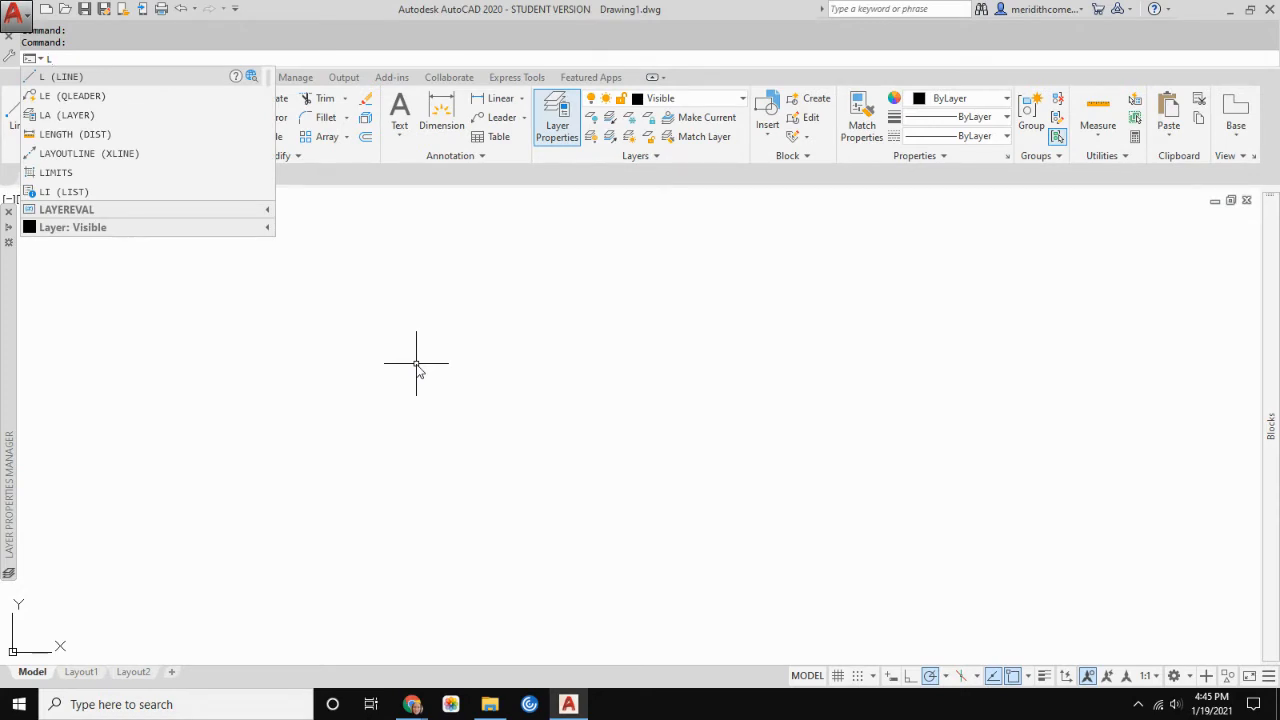
key("Return")
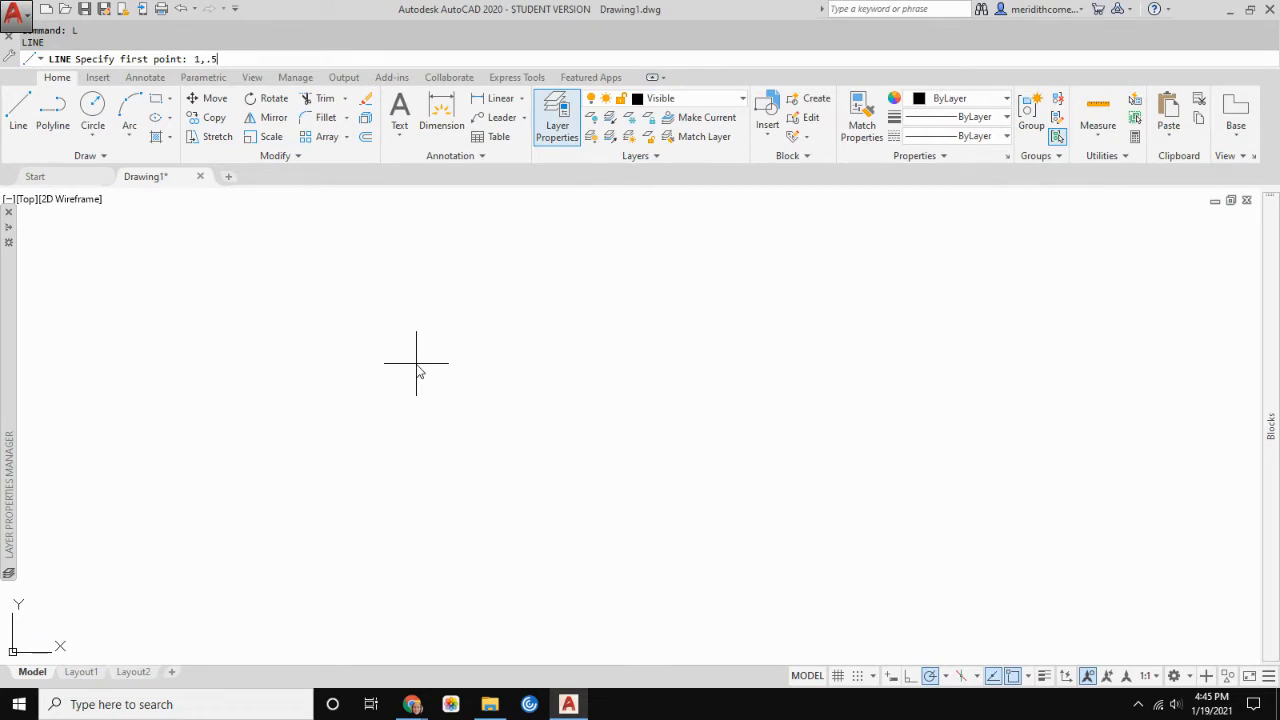
key("Return")
middle_click_drag(351, 457, 614, 349)
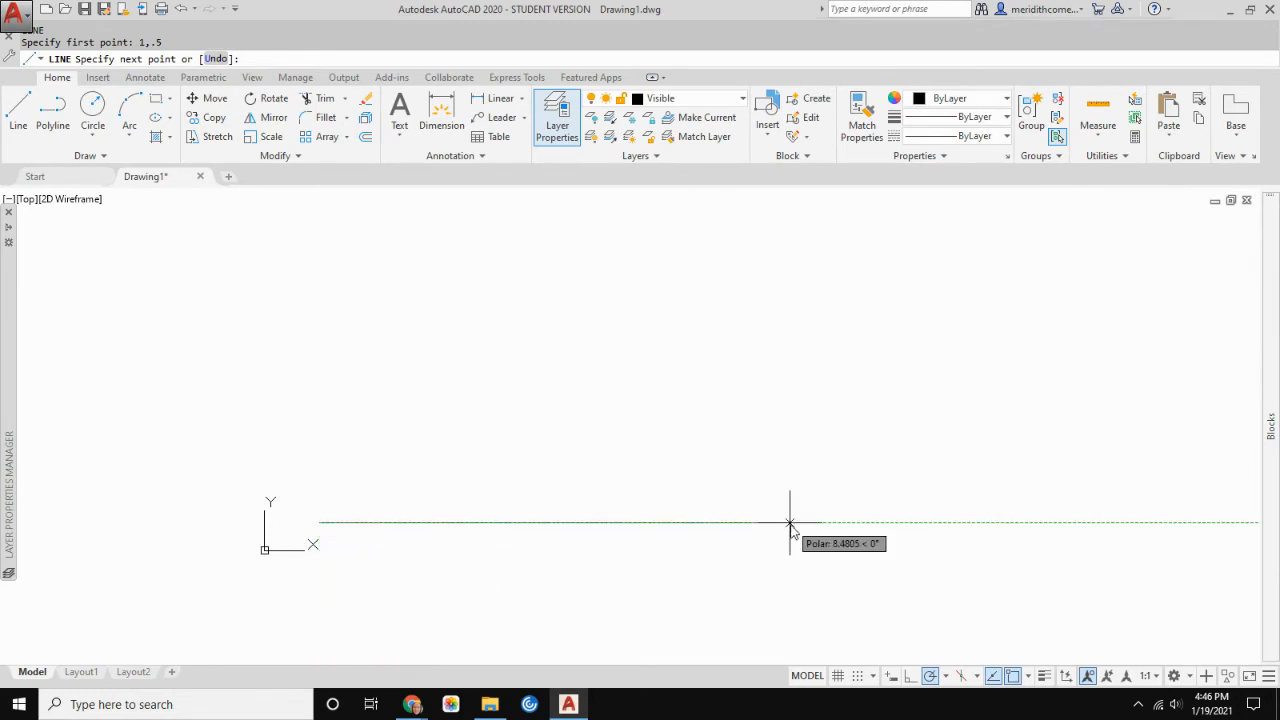
- Try the 30-degree polar tracking increment and restore the 90-degree increment
left_click(947, 677)
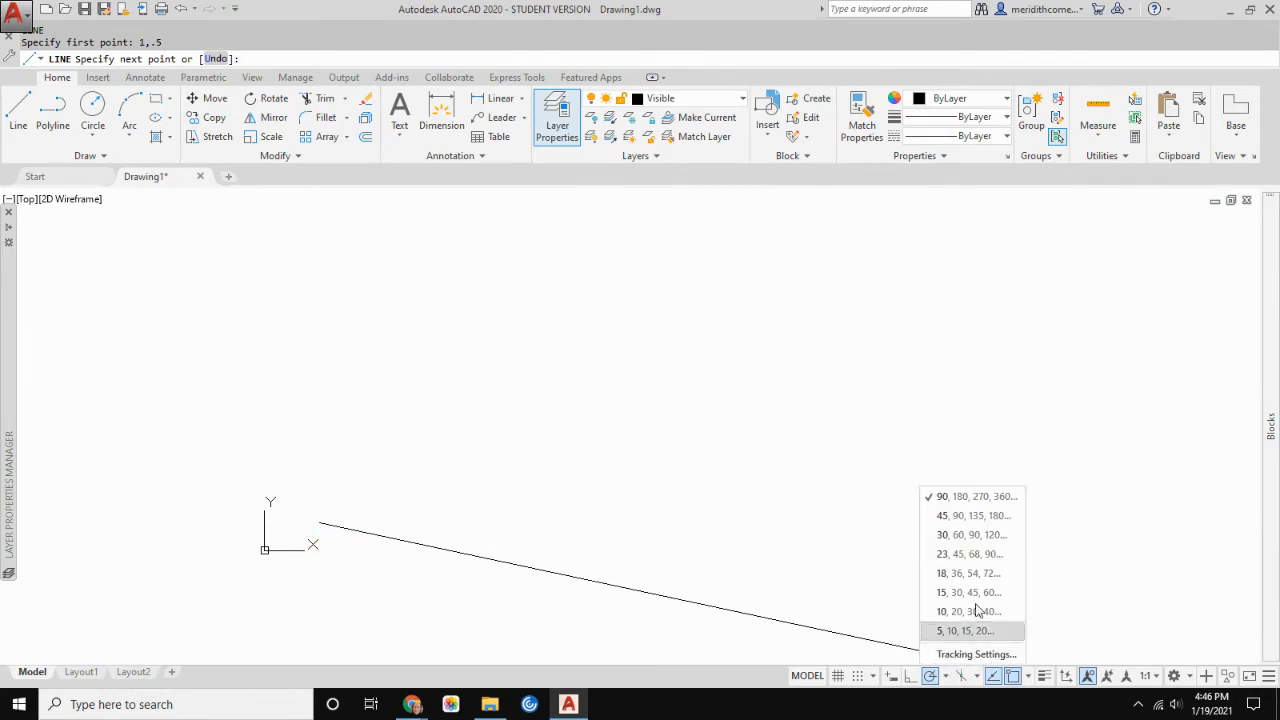
left_click(966, 540)
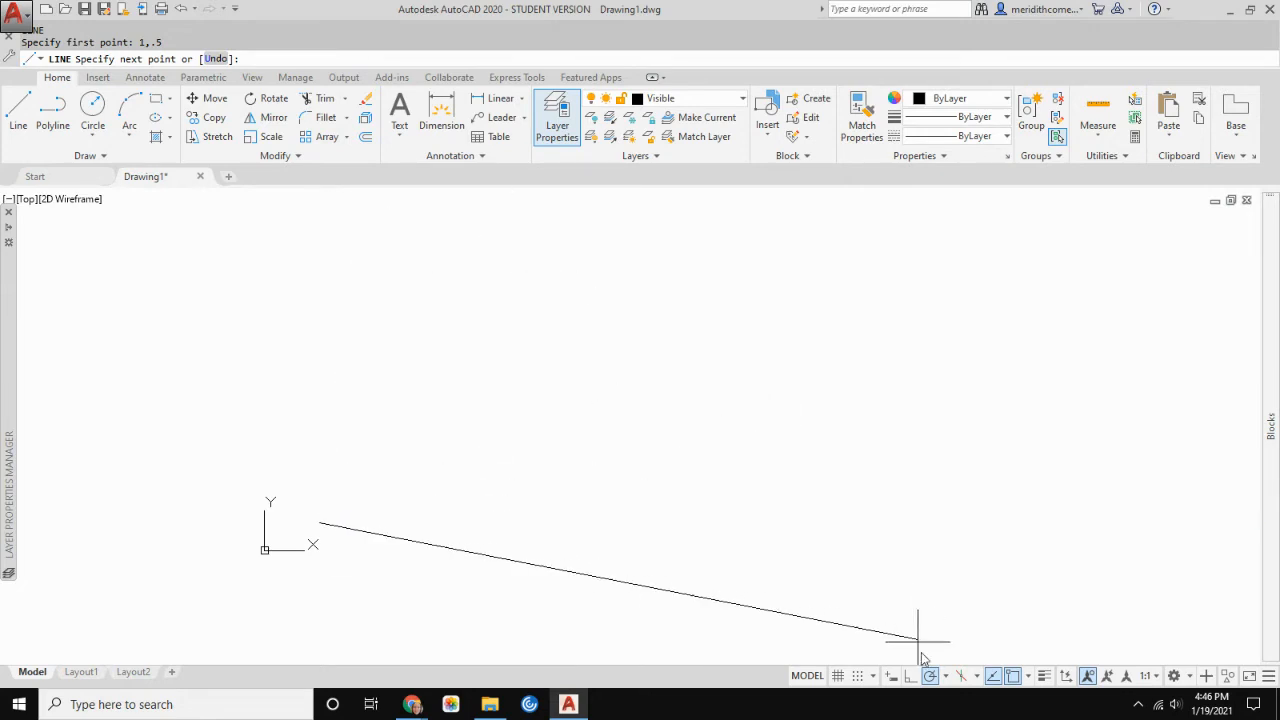
left_click(945, 676)
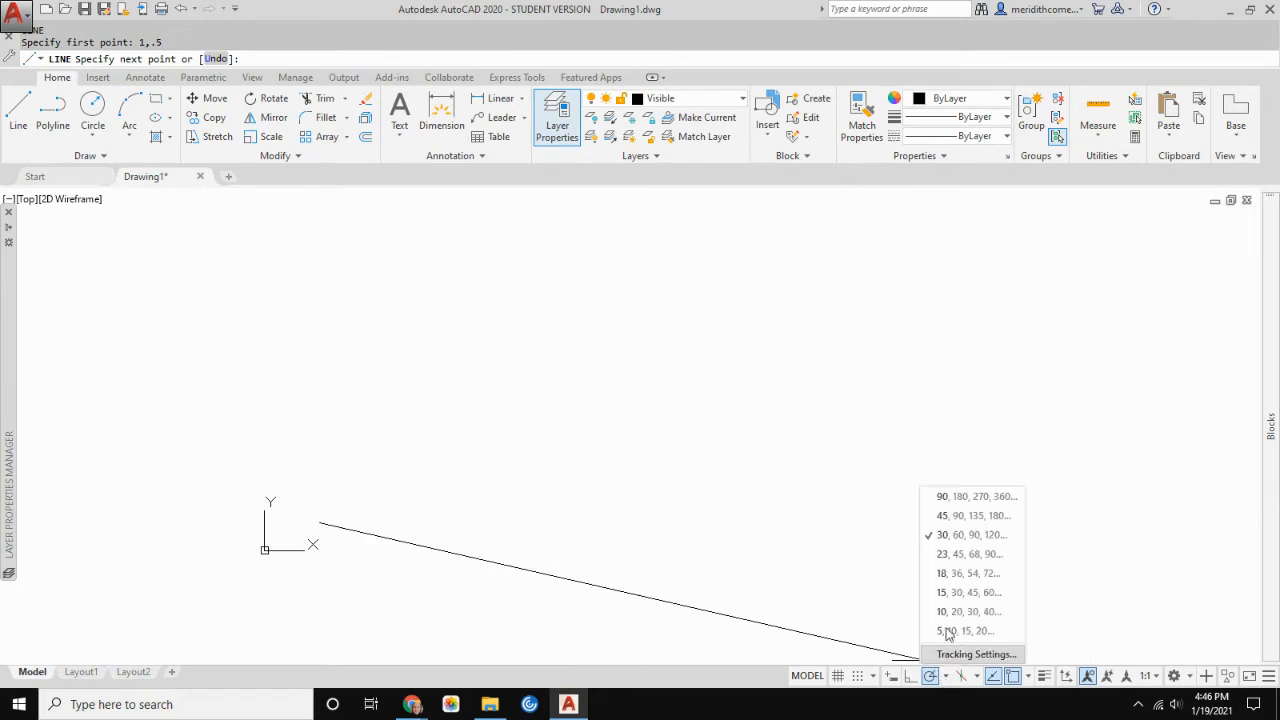
left_click(978, 500)
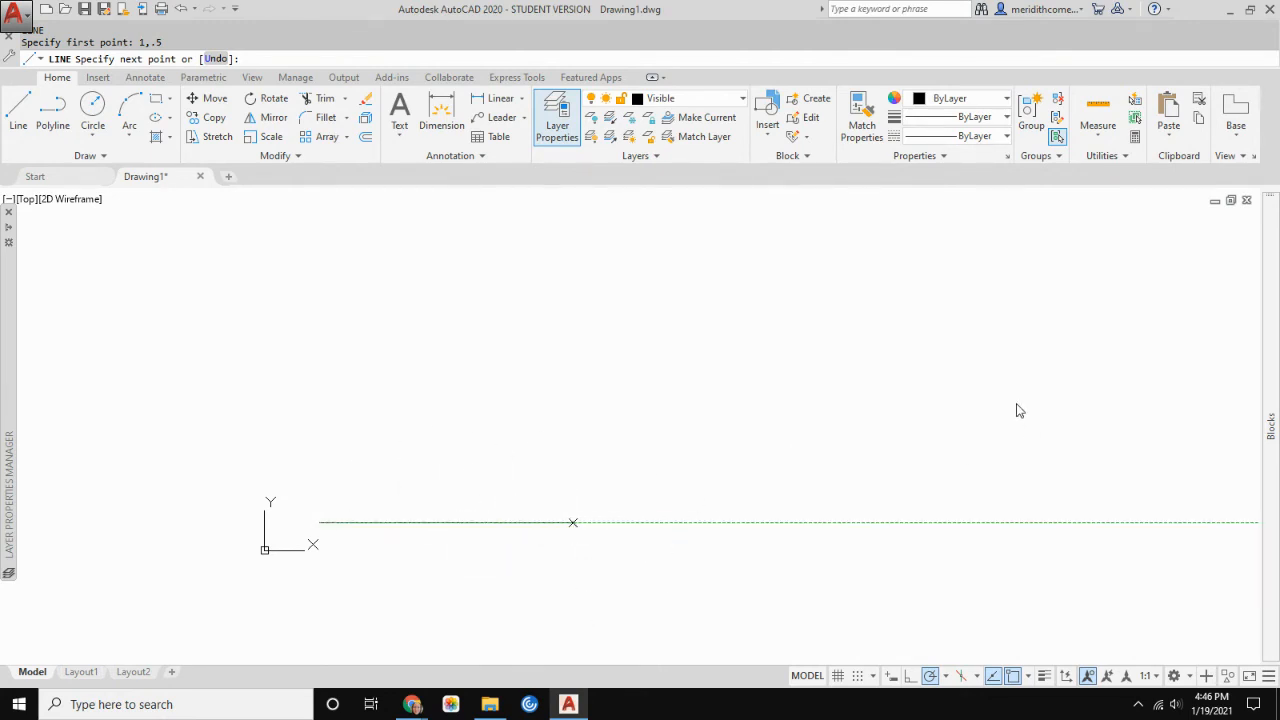
- Place the line's endpoint horizontally along the 0-degree polar tracking path and end the Line command
left_click(573, 522)
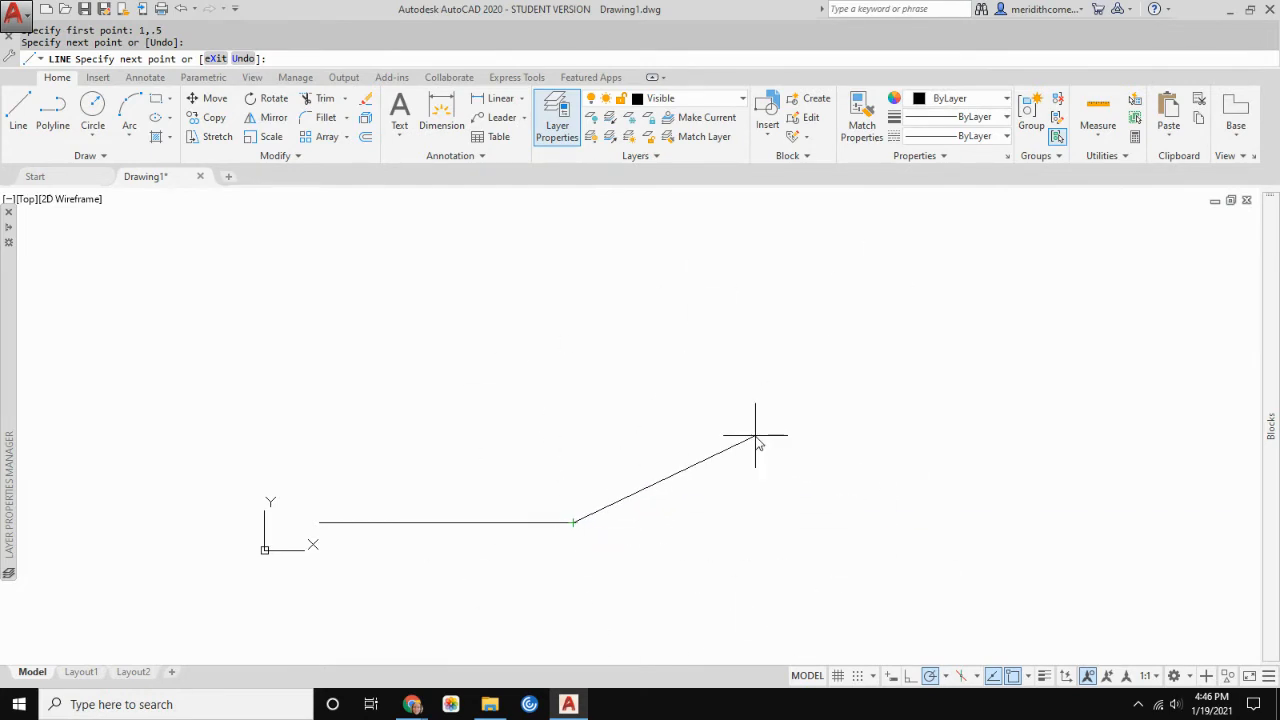
key("Escape")
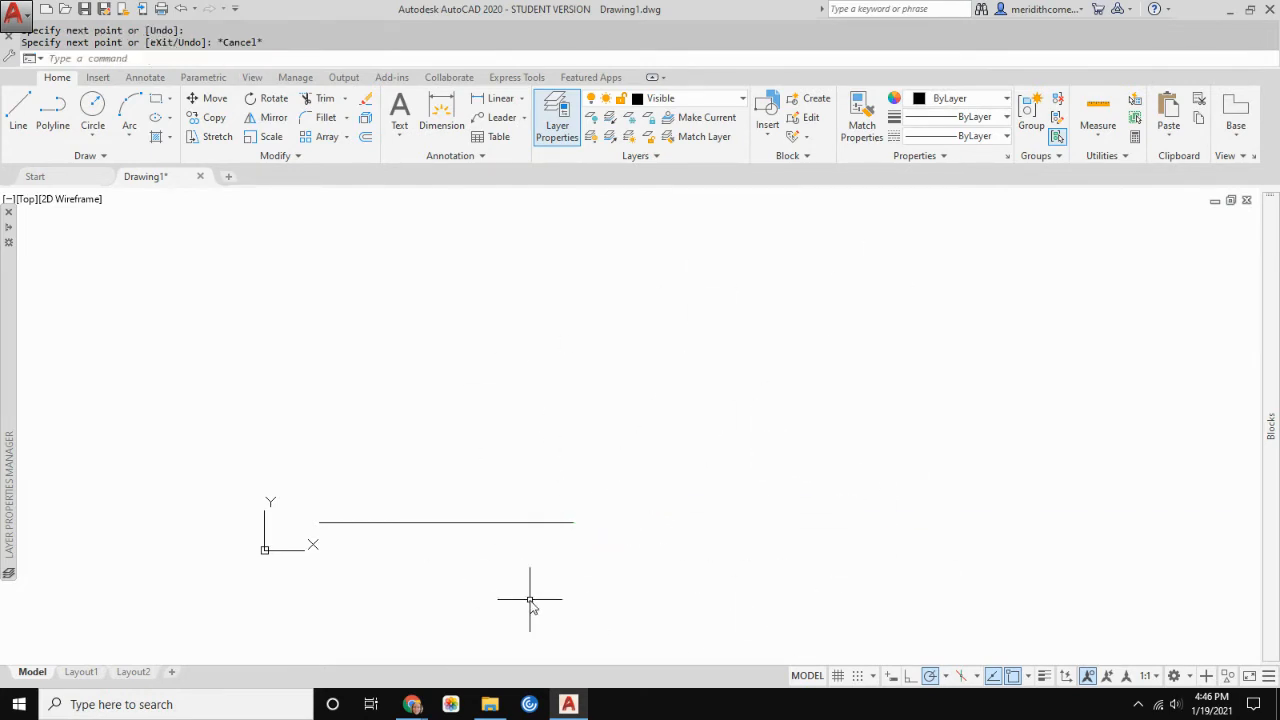
- Make layer 0 current and draw a slightly shorter horizontal line above the first one, aligned with its start
left_click(742, 102)
left_click(687, 116)
type("L")
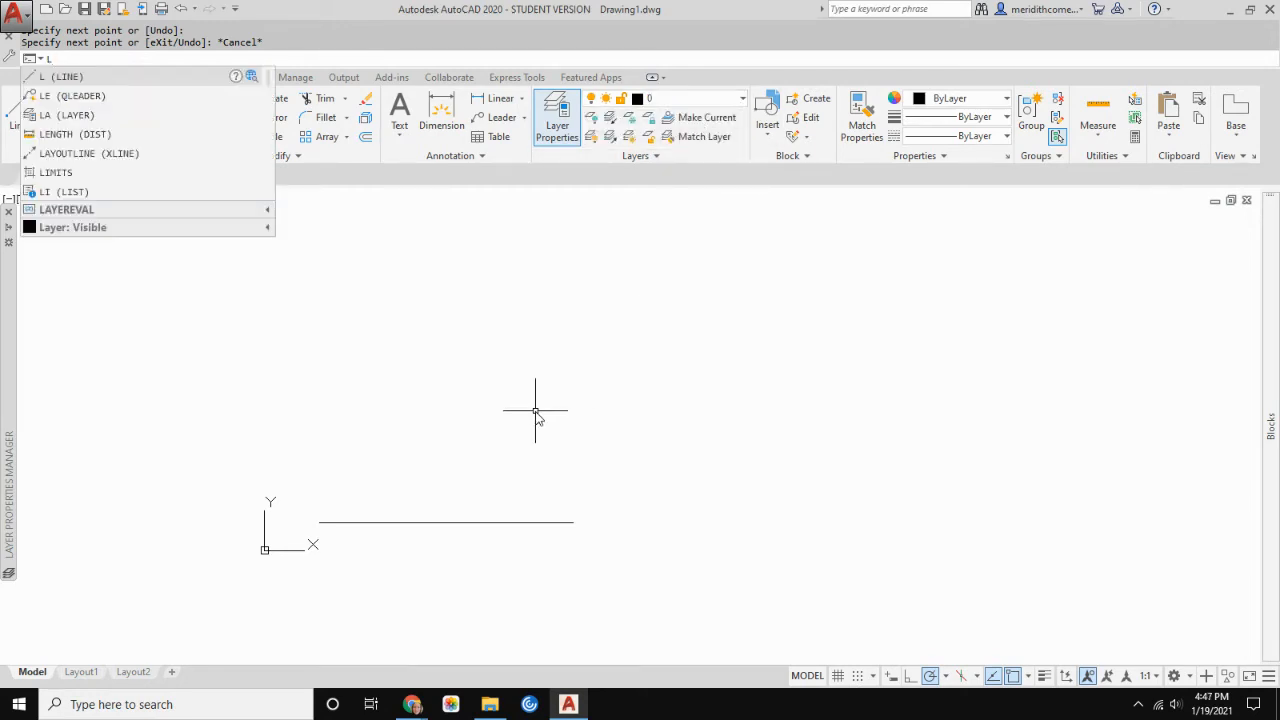
key("Return")
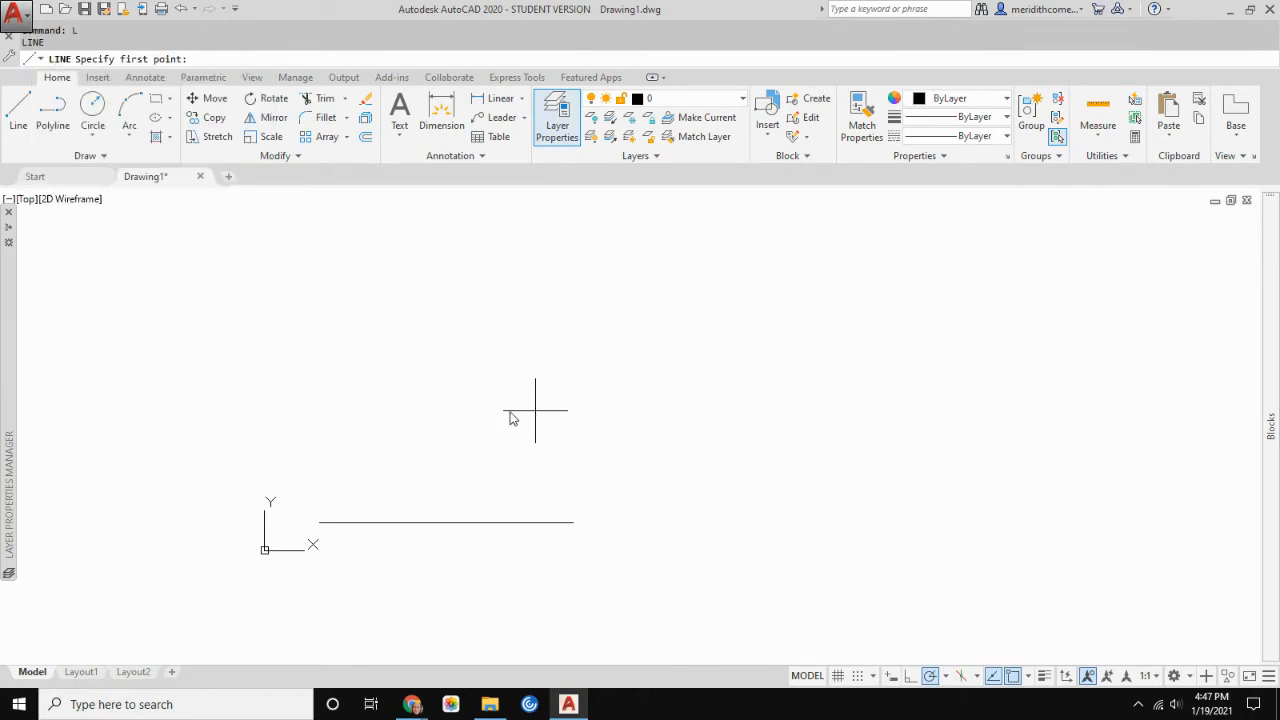
left_click(319, 469)
left_click(530, 469)
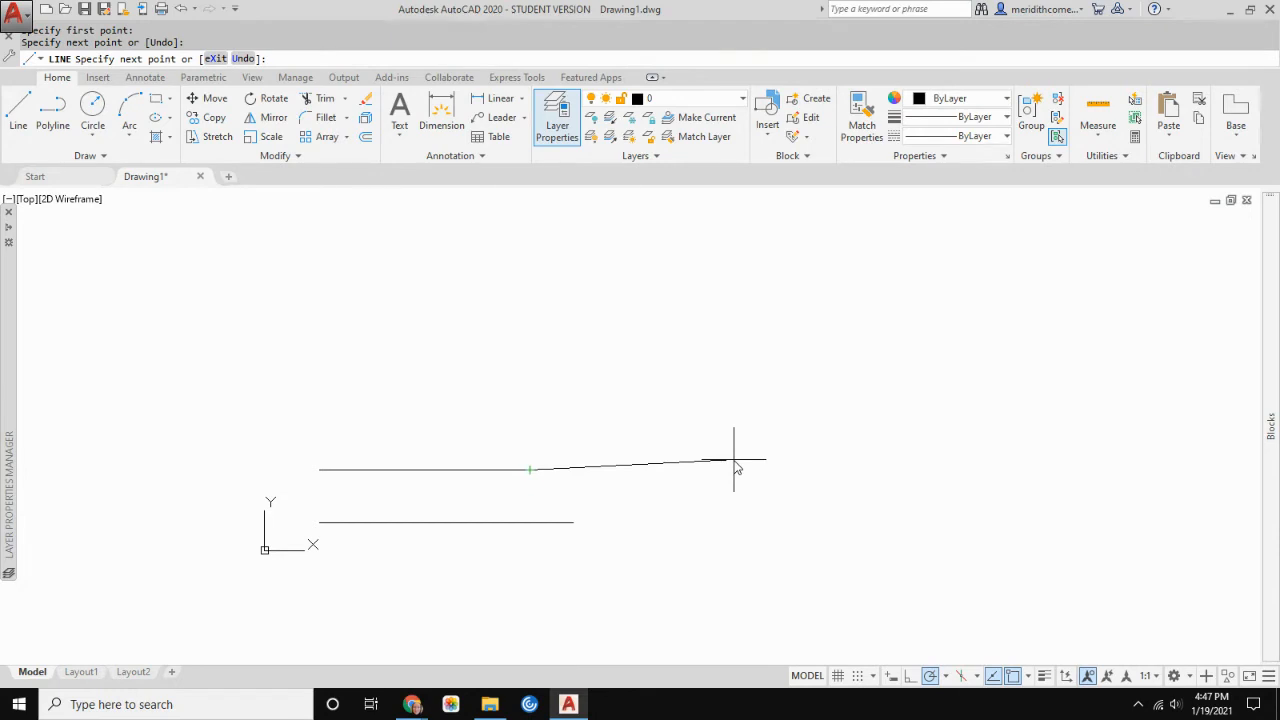
key("Escape")
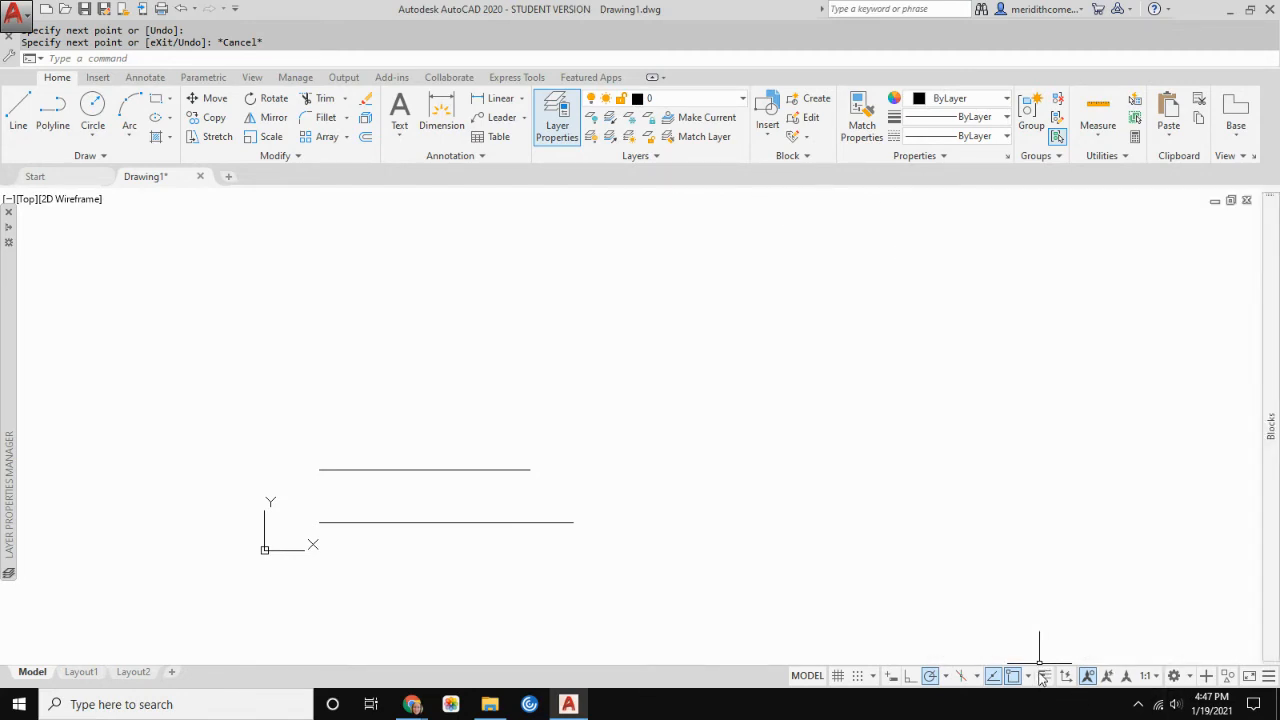
- Check the status bar customization options and turn on the lineweight display
left_click(1268, 676)
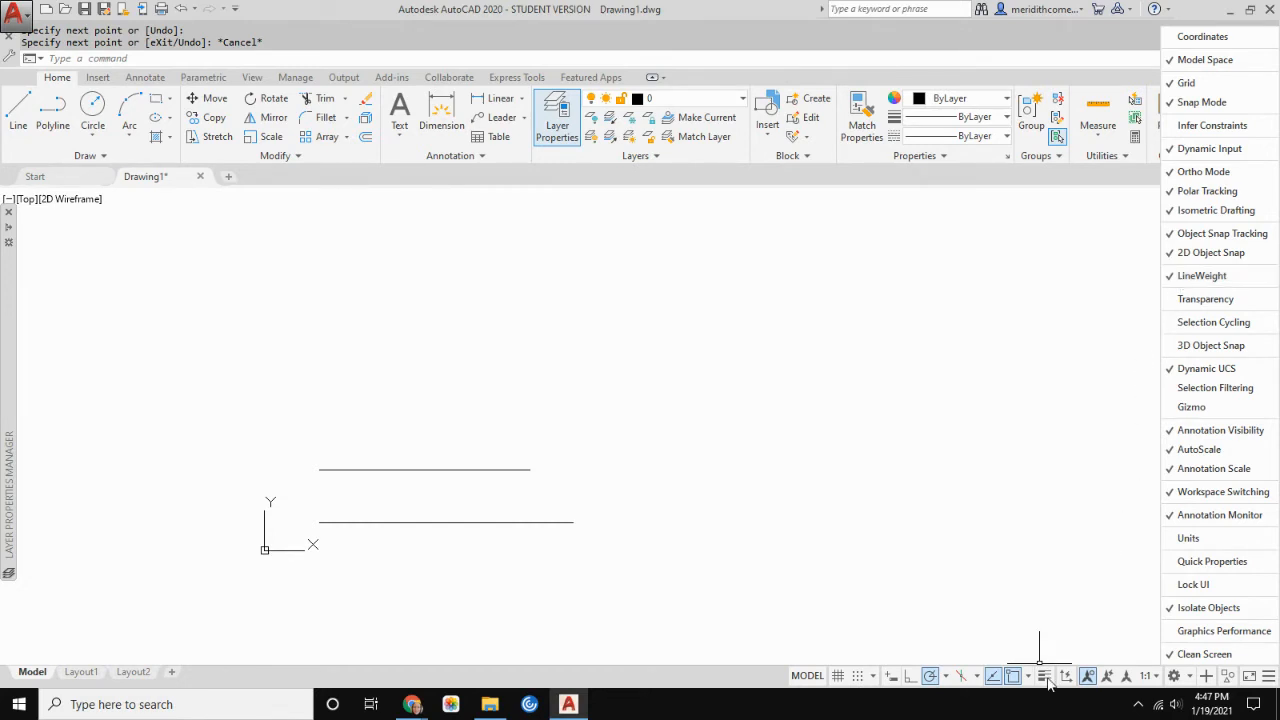
left_click(1046, 612)
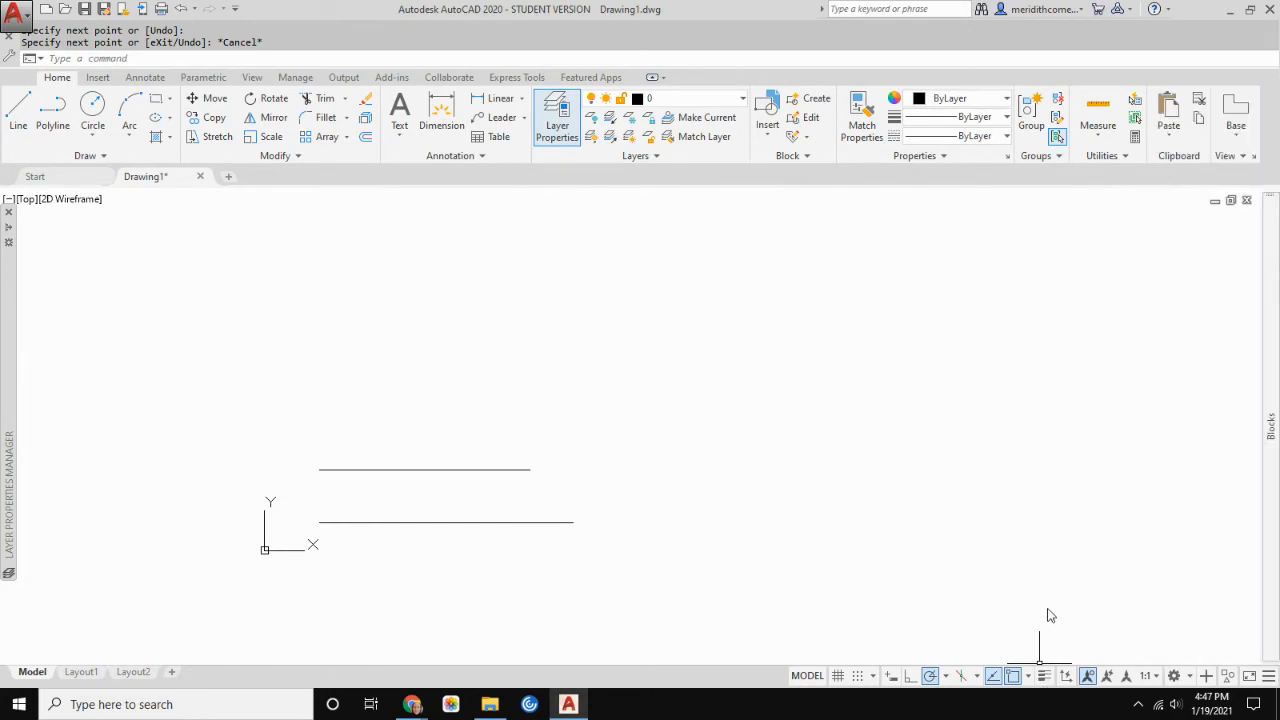
left_click(1044, 677)
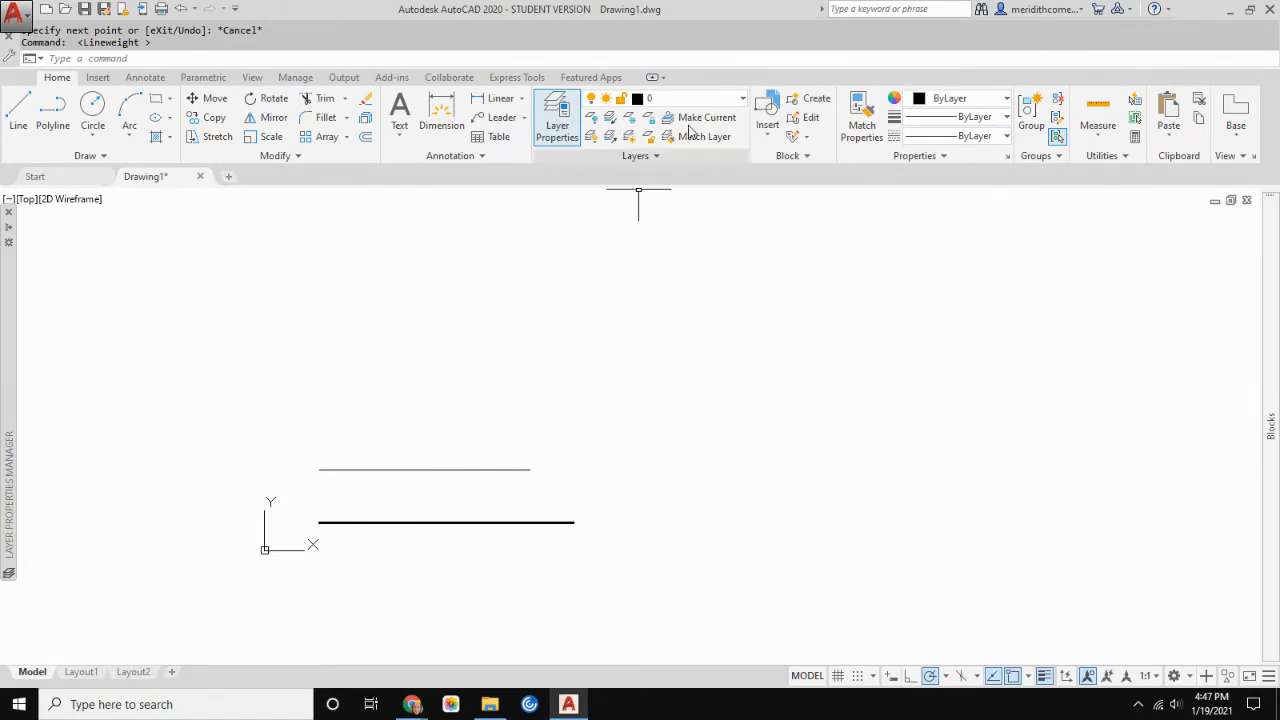
- Check the layers available to set as current and bring the Layer Properties Manager back into view
left_click(740, 100)
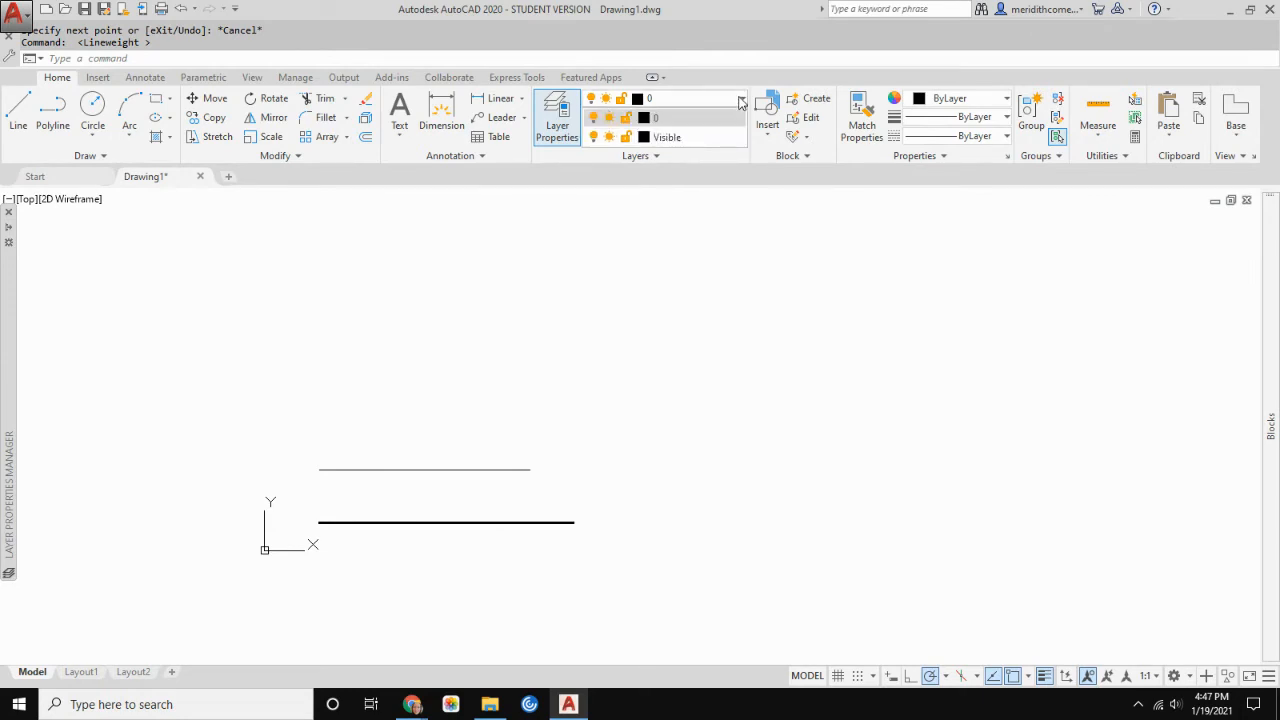
left_click(740, 103)
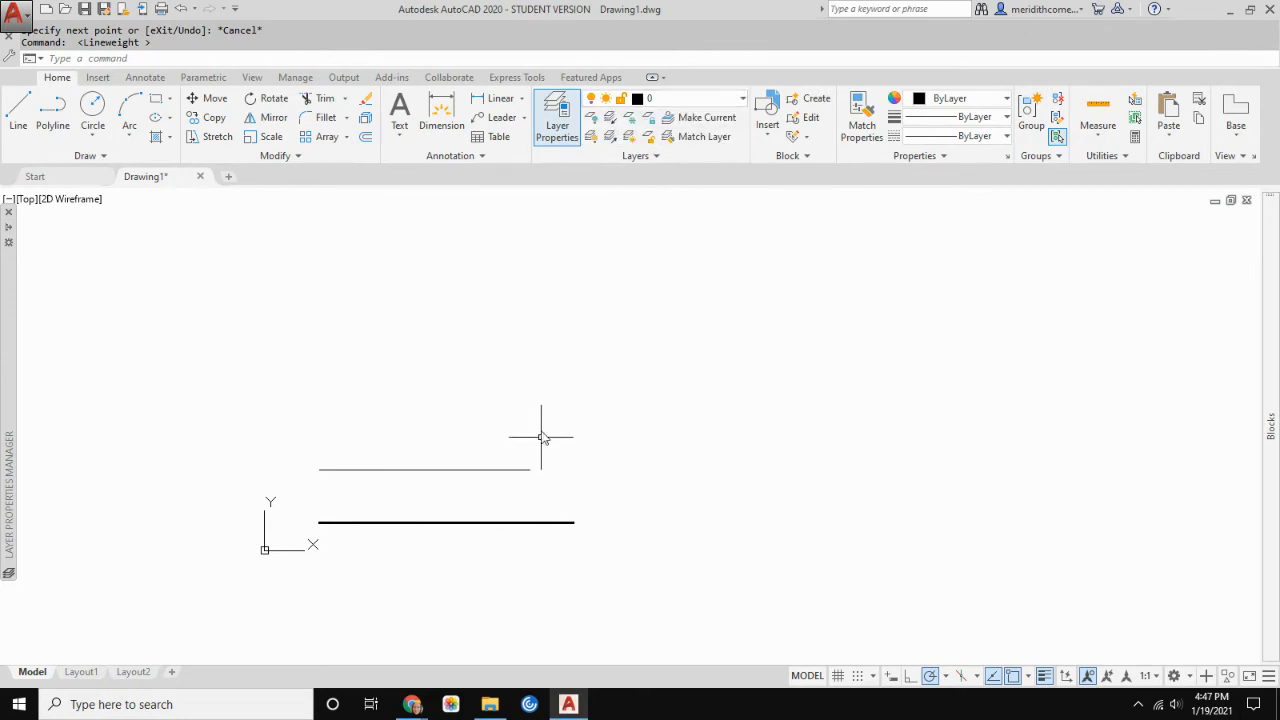
left_click(557, 118)
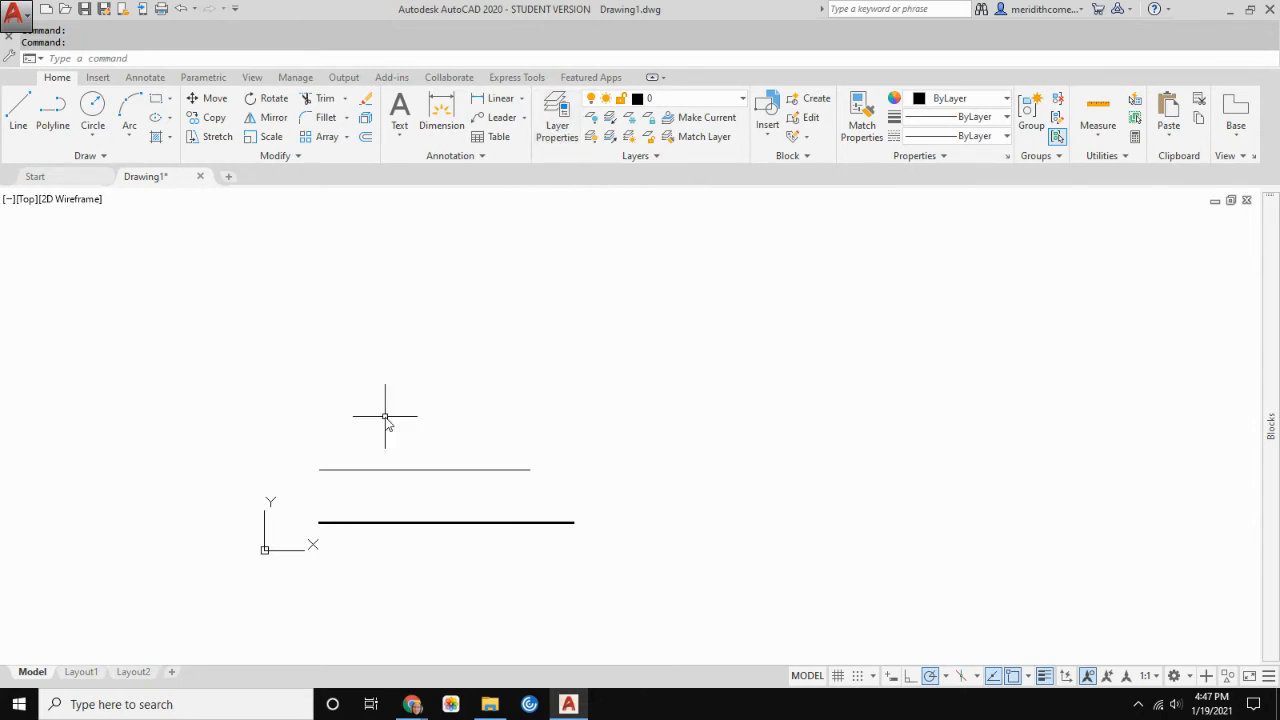
left_click(557, 118)
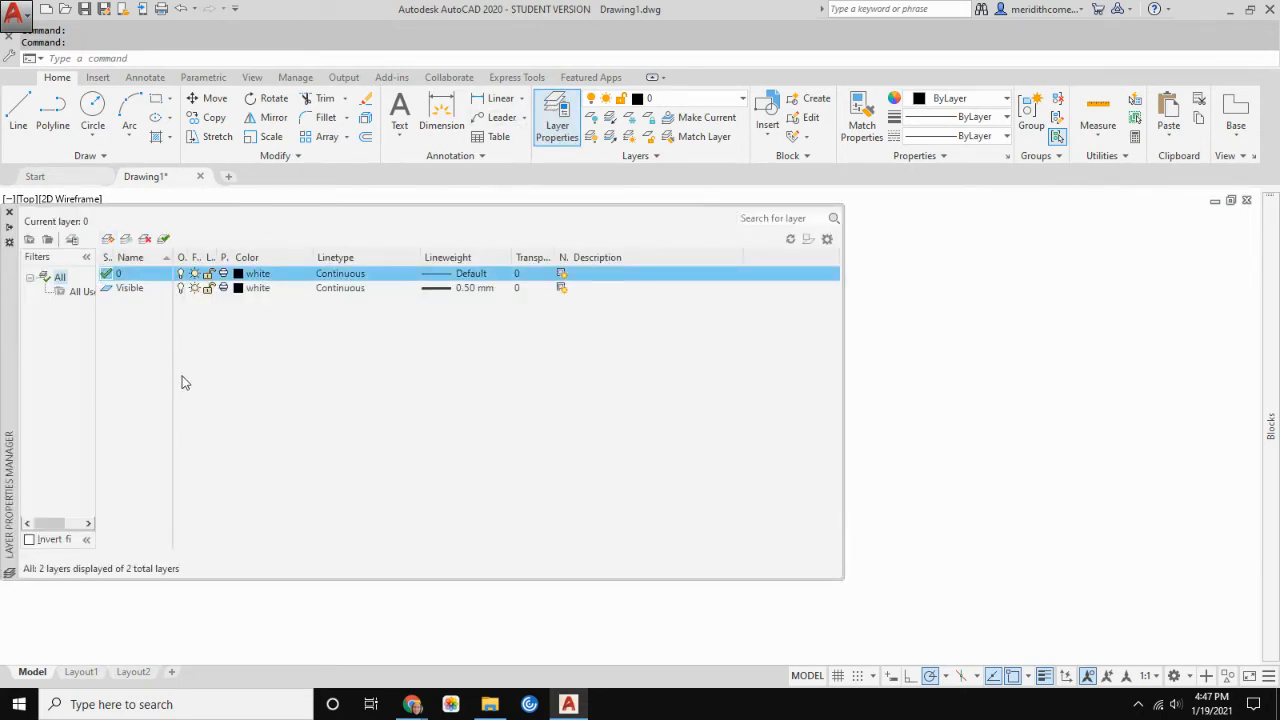
- Create a layer named Hidden and set its color to green (index 3), consulting the layer table in the Layout1 assignment PDF in Chrome
key("alt+n")
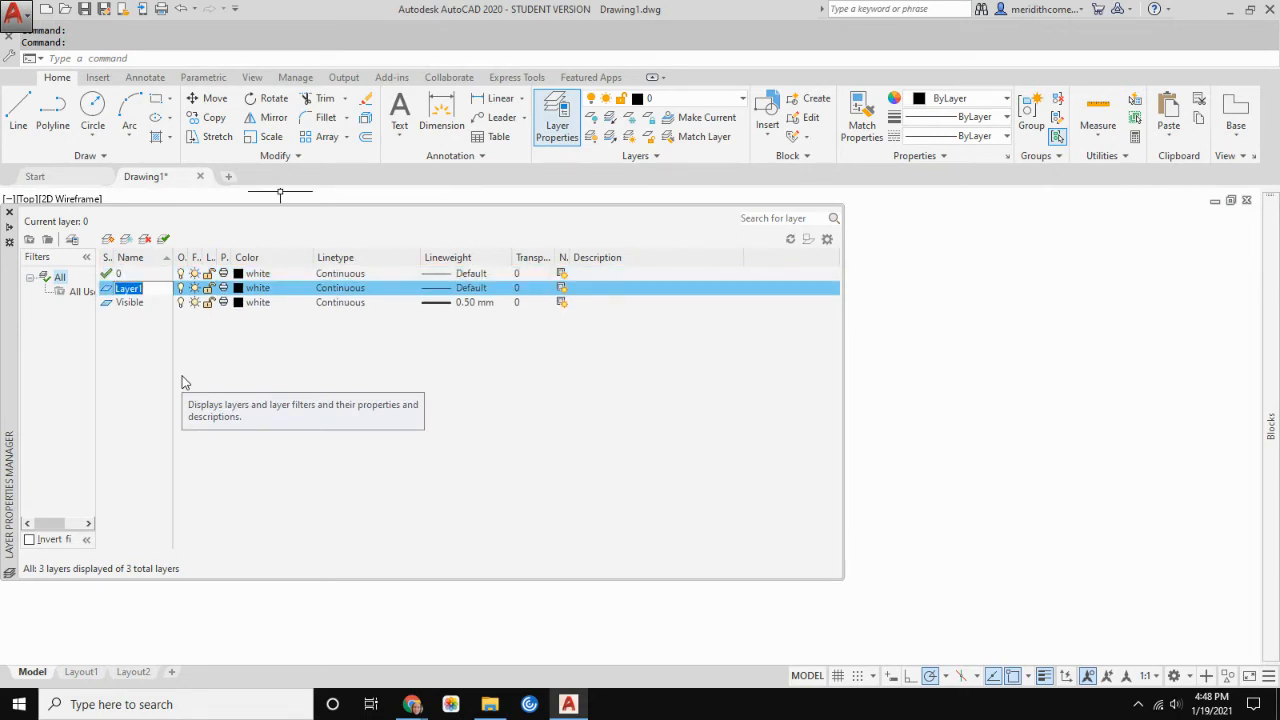
type("Hidden")
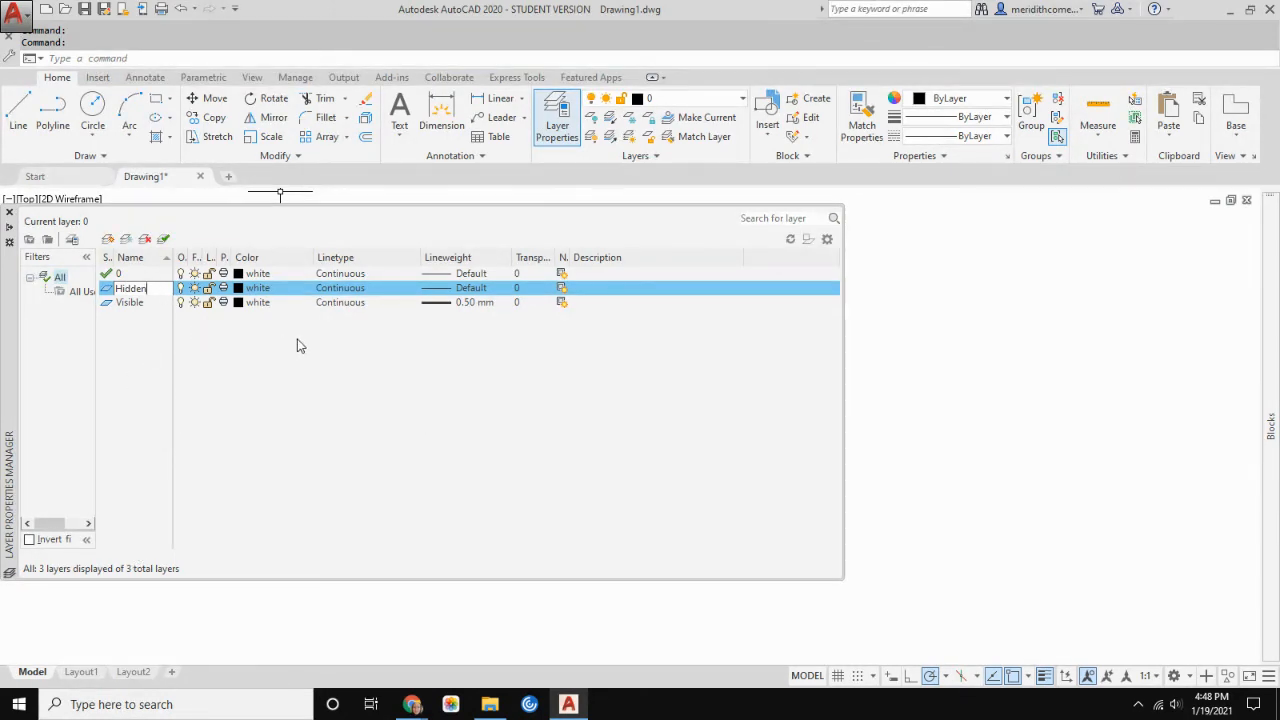
left_click(256, 289)
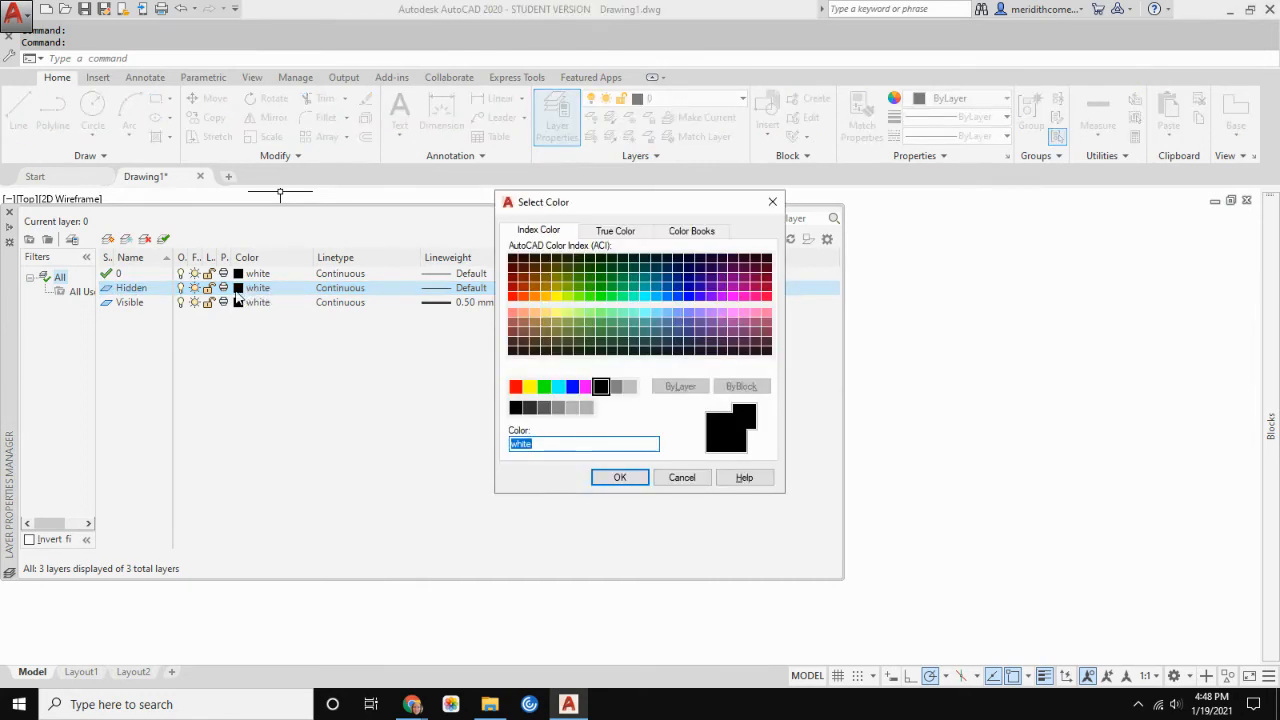
left_click(412, 704)
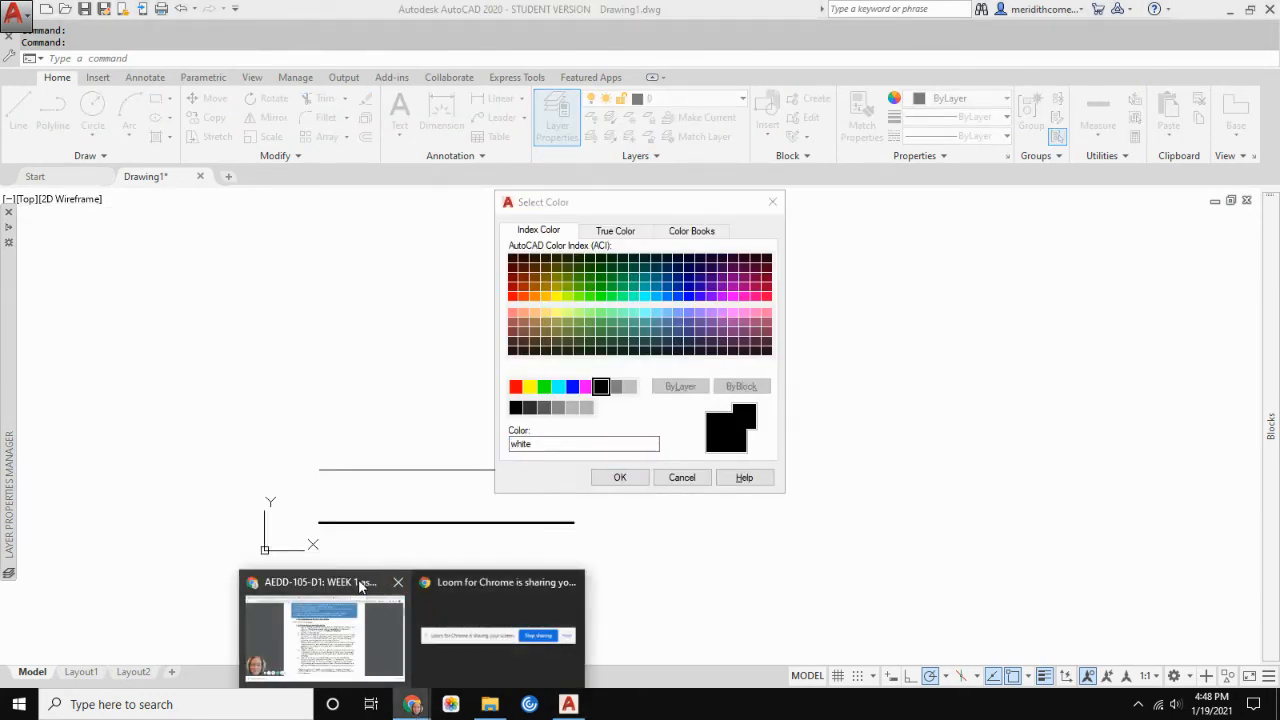
left_click(395, 610)
left_click(778, 16)
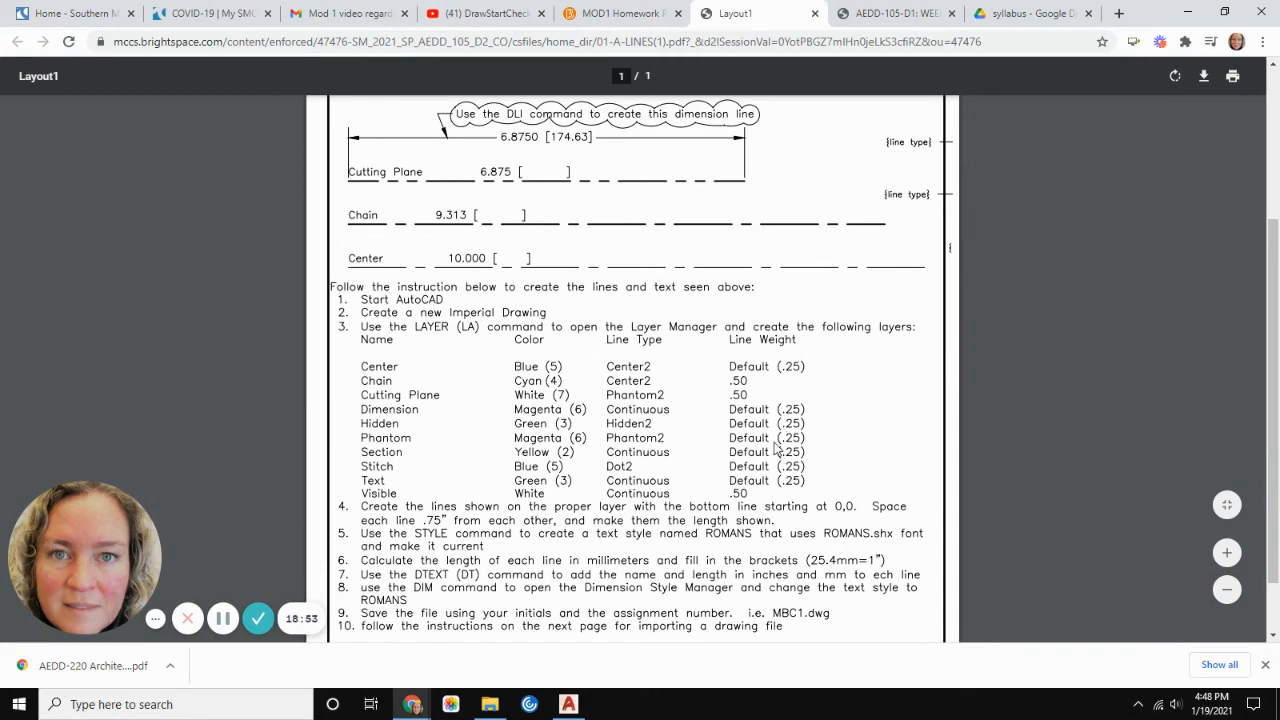
left_click(568, 704)
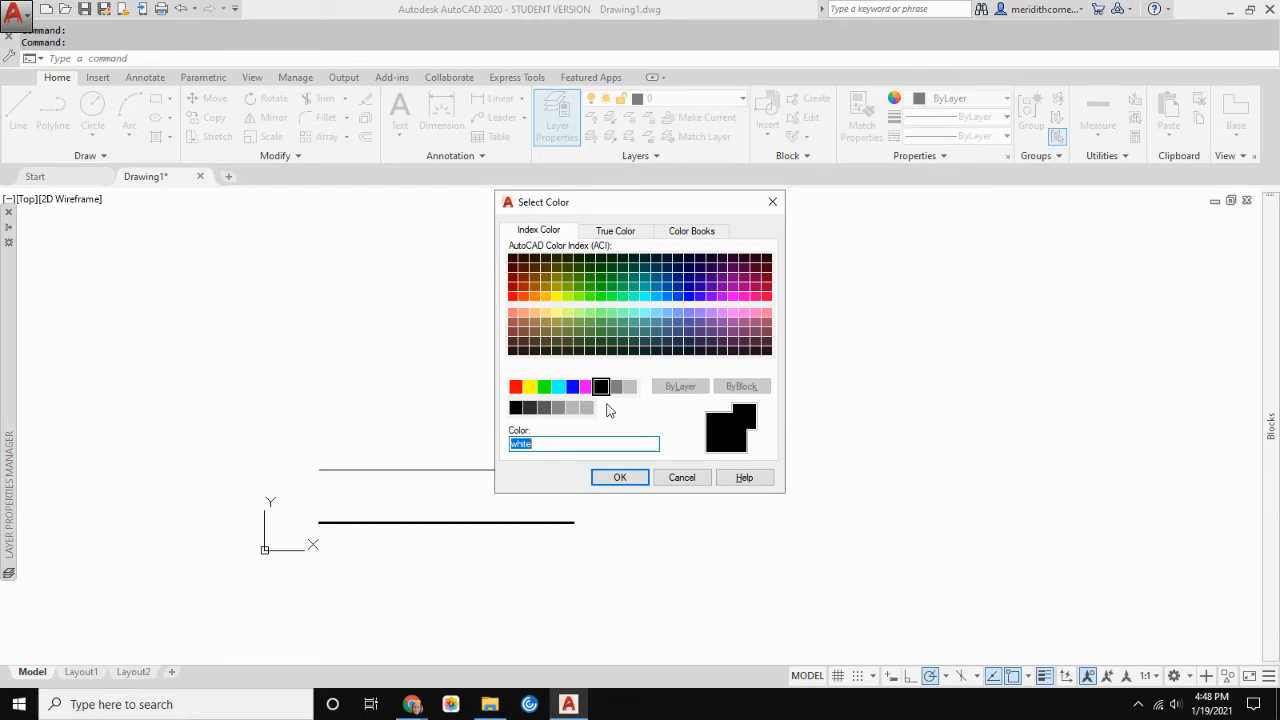
left_click(546, 389)
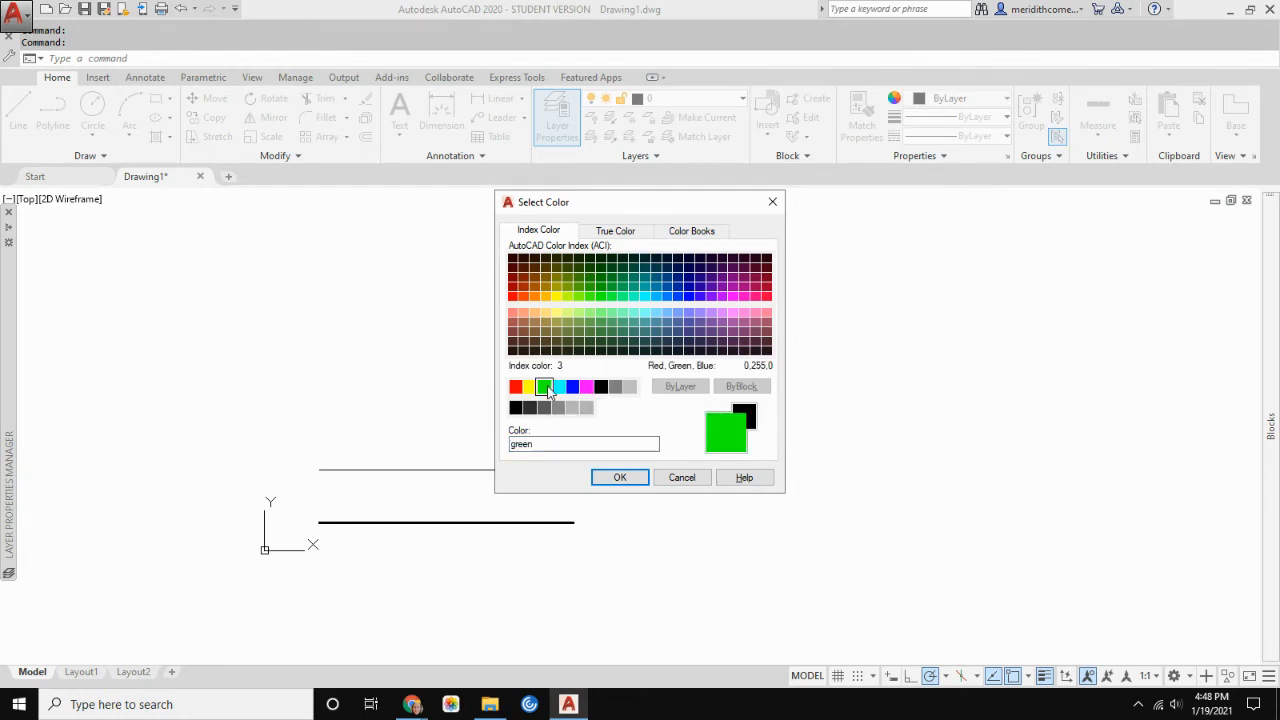
left_click(612, 478)
- Load the HIDDEN2 linetype from acad.lin and assign it to the Hidden layer
mouse_move(12, 296)
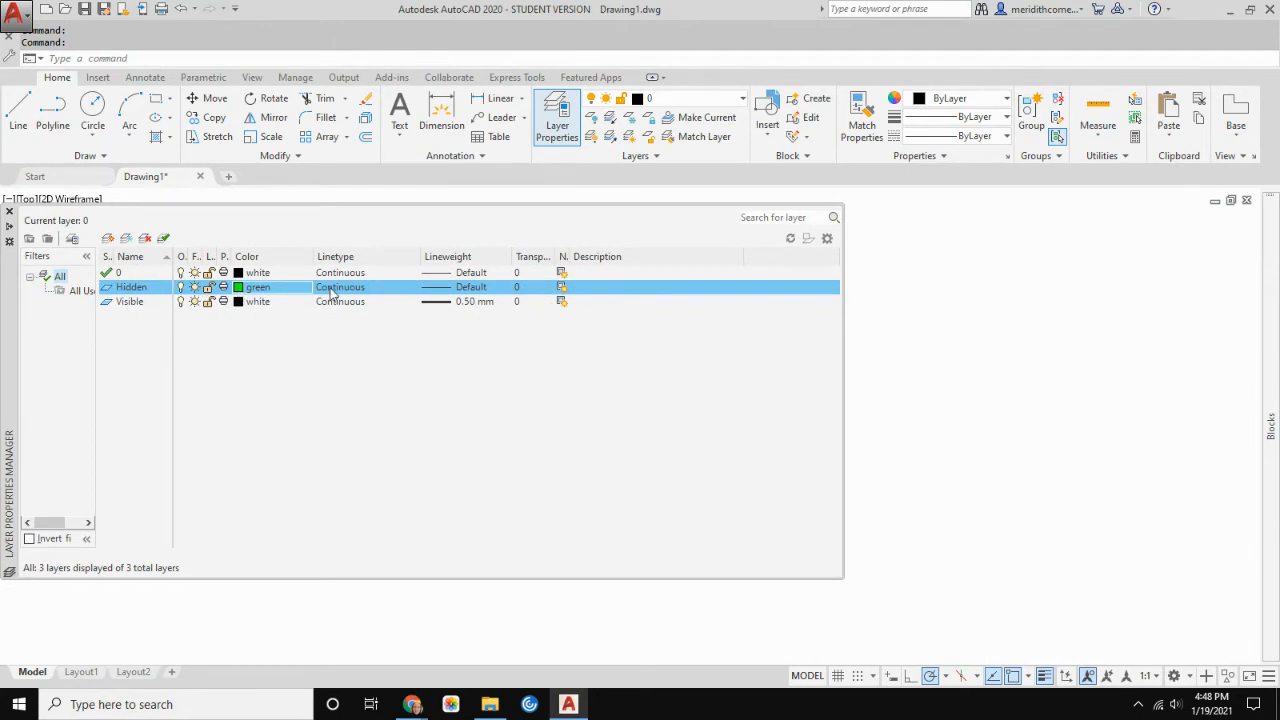
left_click(347, 288)
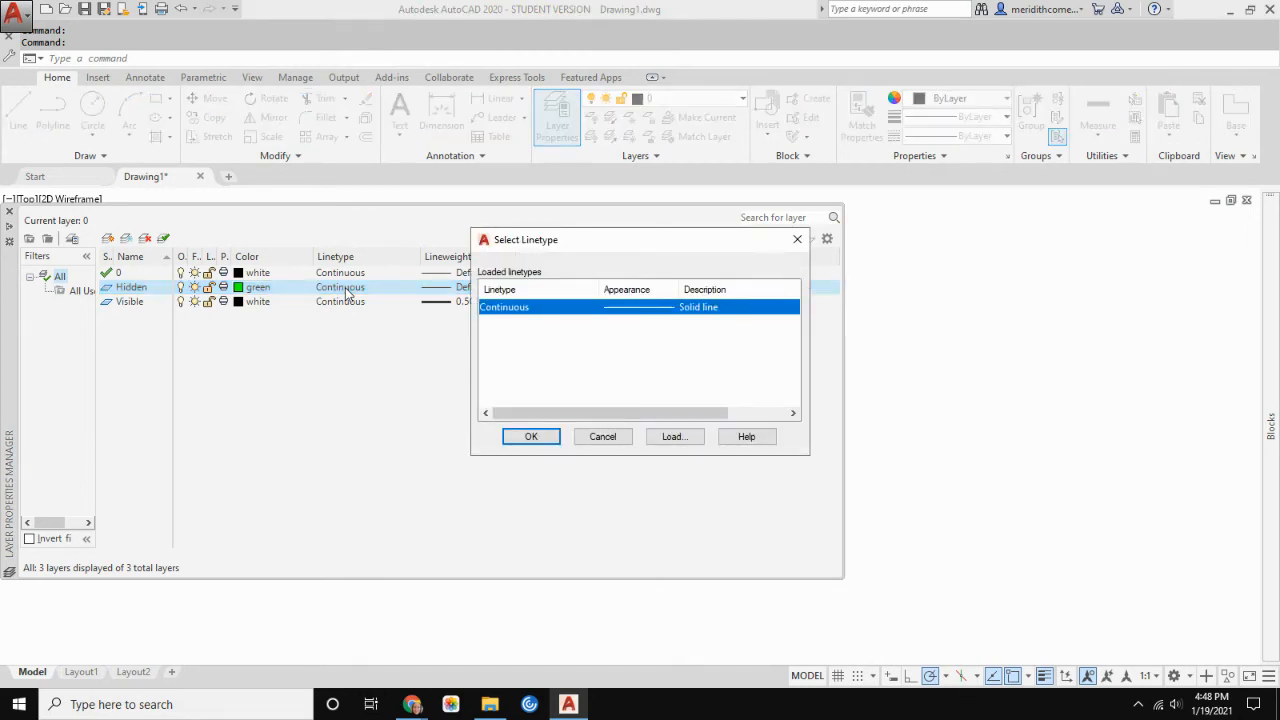
left_click(686, 439)
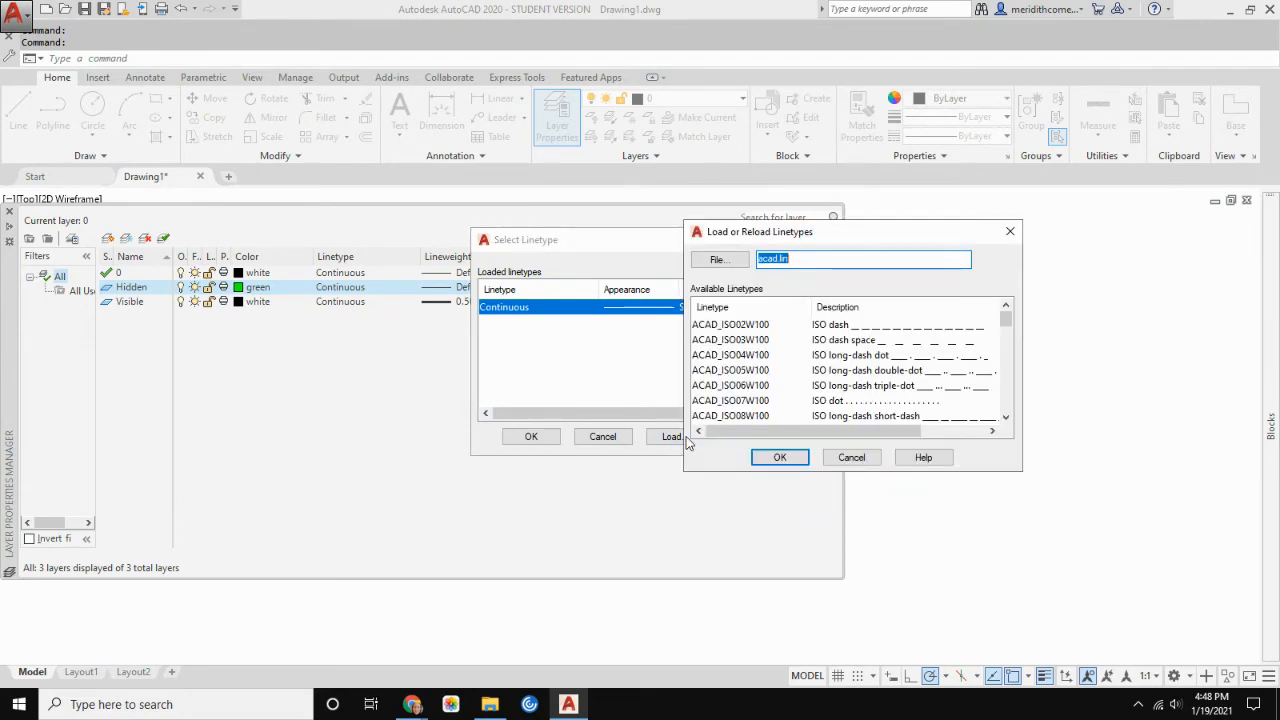
left_click_drag(1007, 321, 1030, 397)
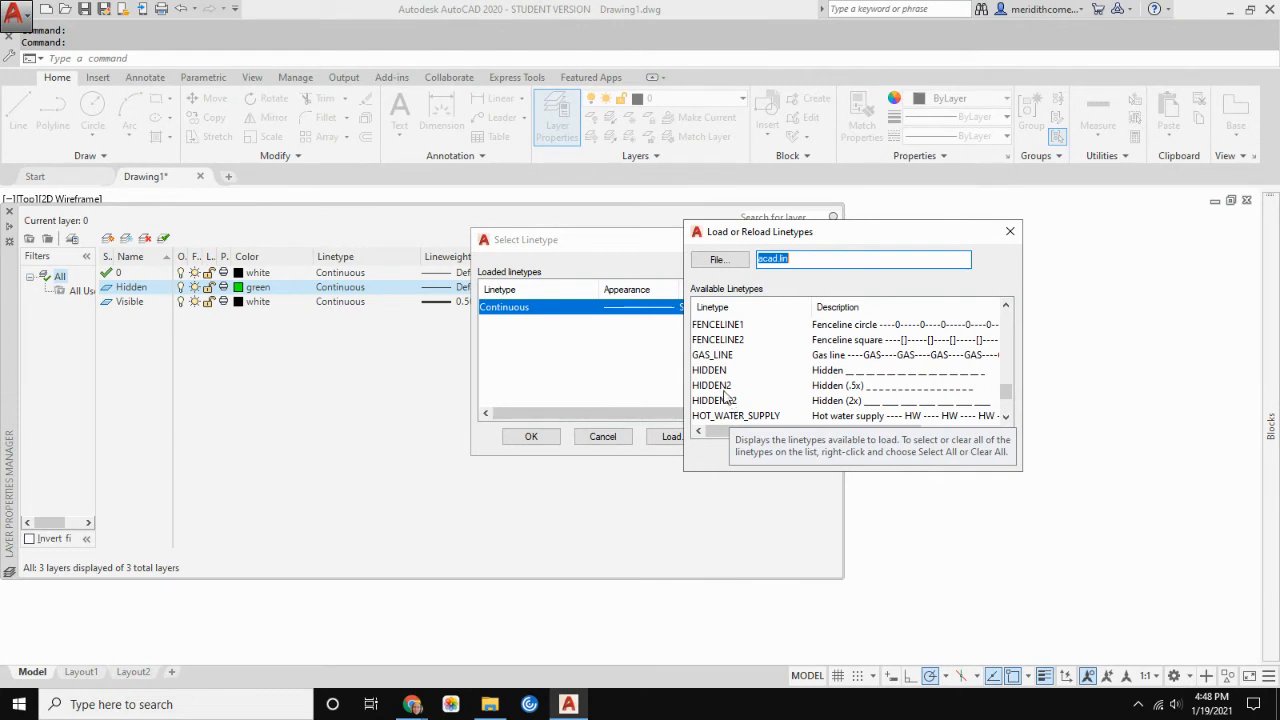
left_click(722, 386)
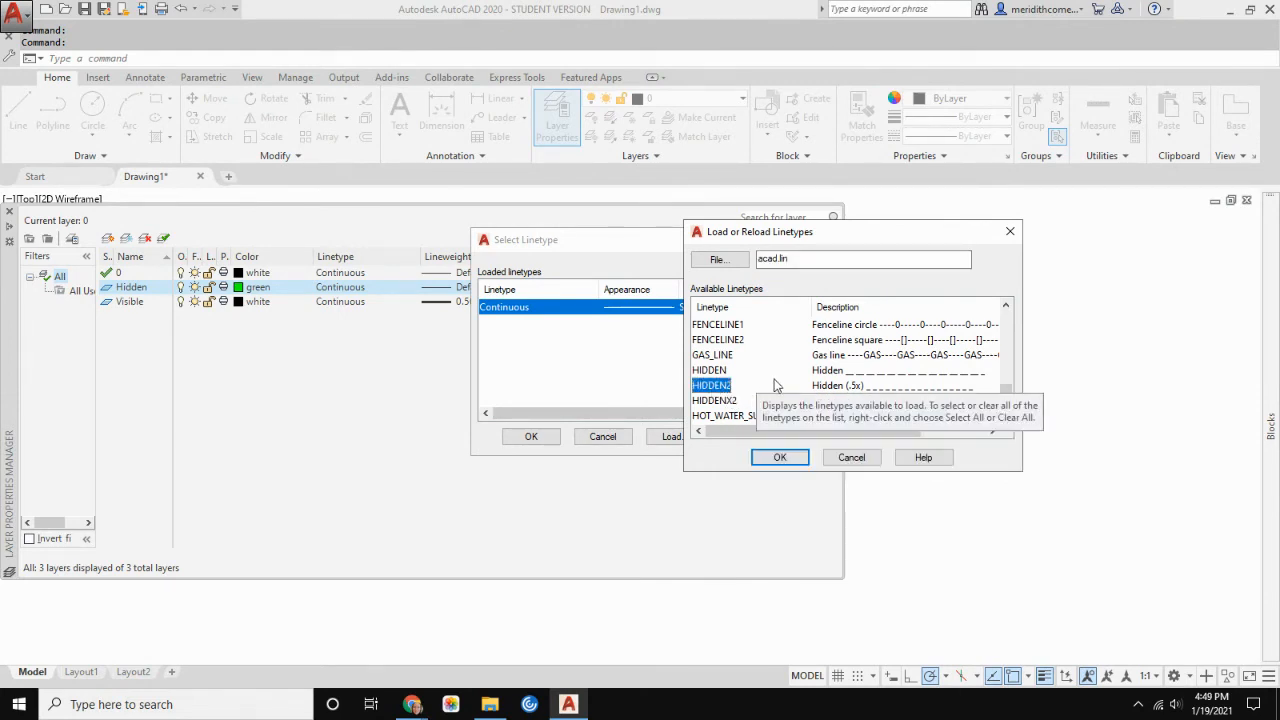
left_click(781, 458)
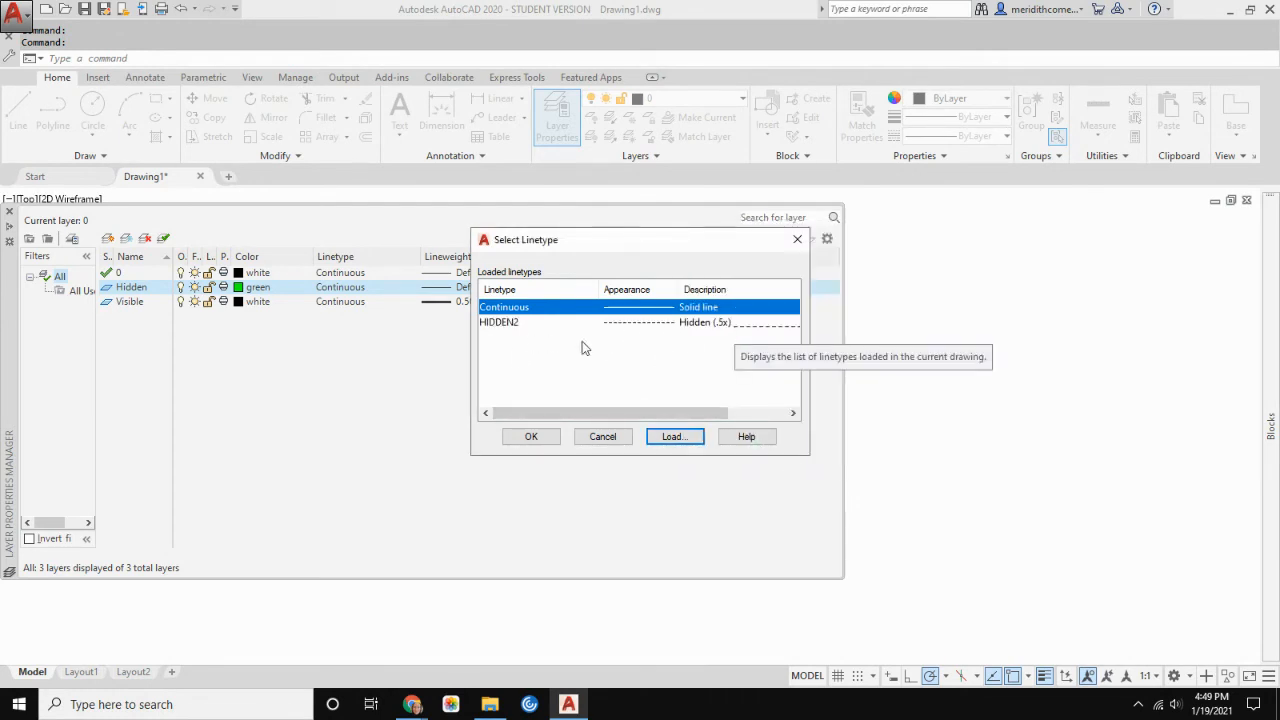
left_click(508, 324)
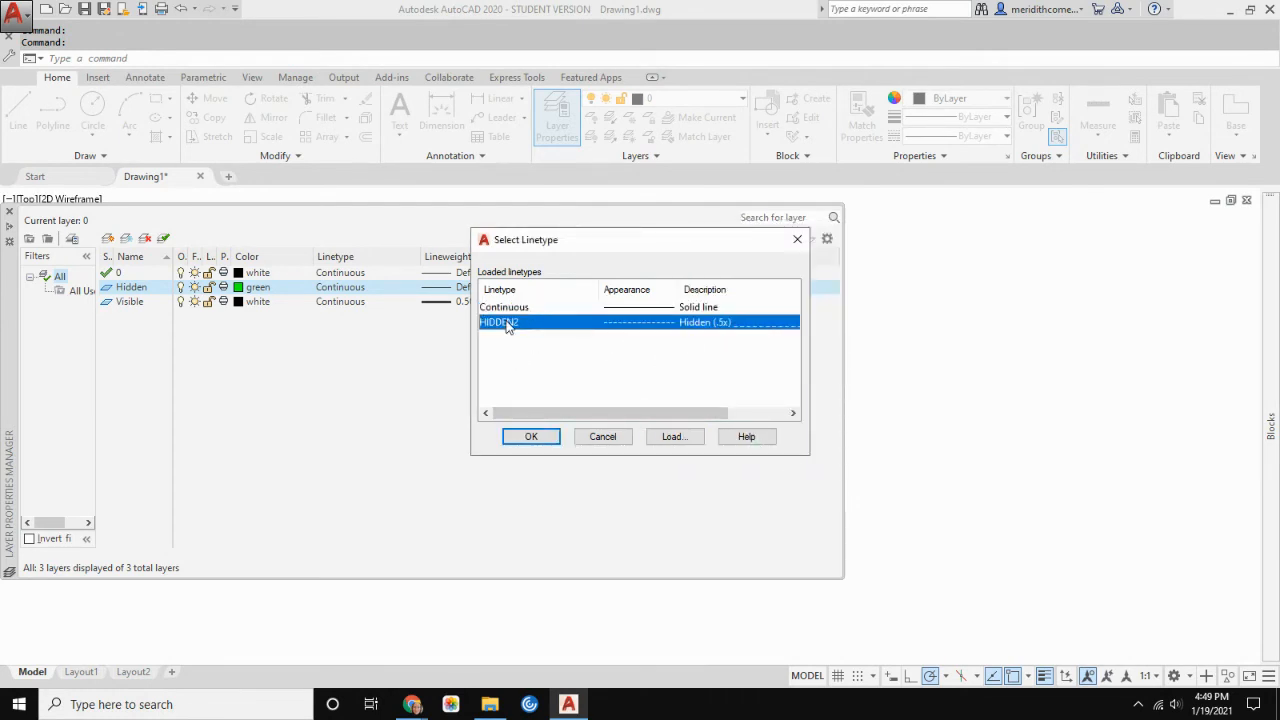
left_click(531, 440)
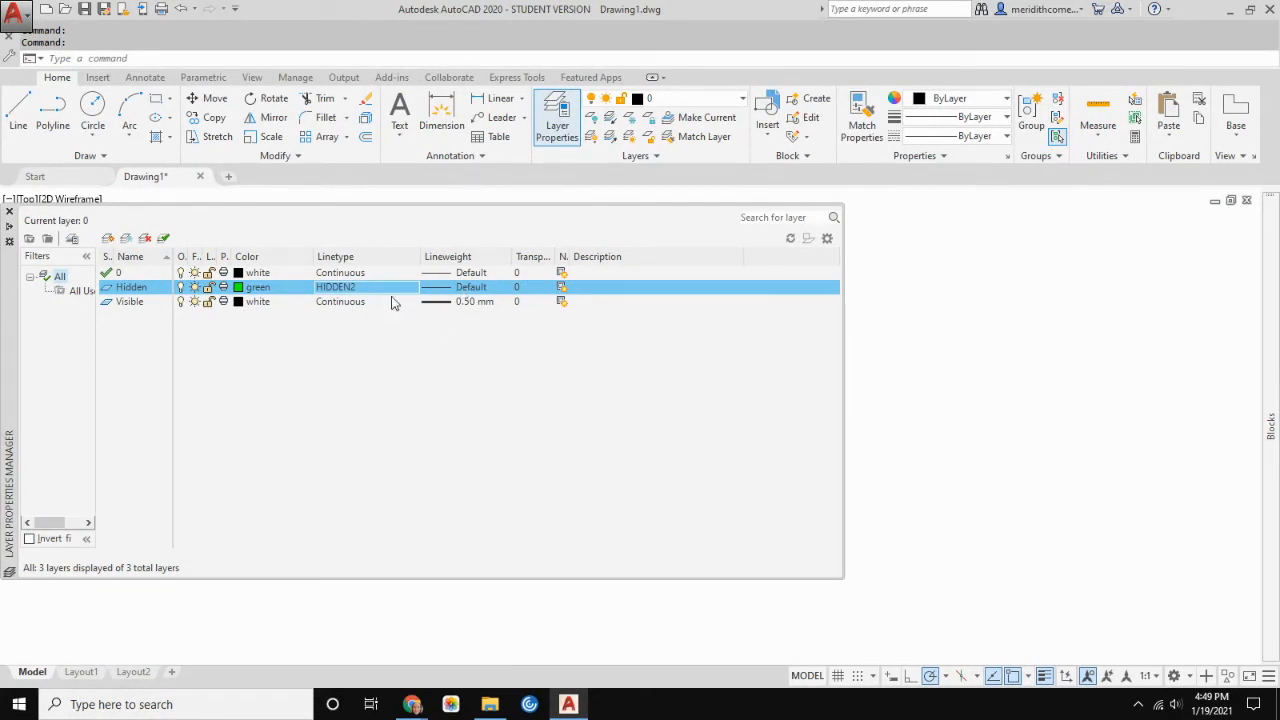
- Review the lineweights available for the Hidden layer and keep Default selected
left_click(127, 302)
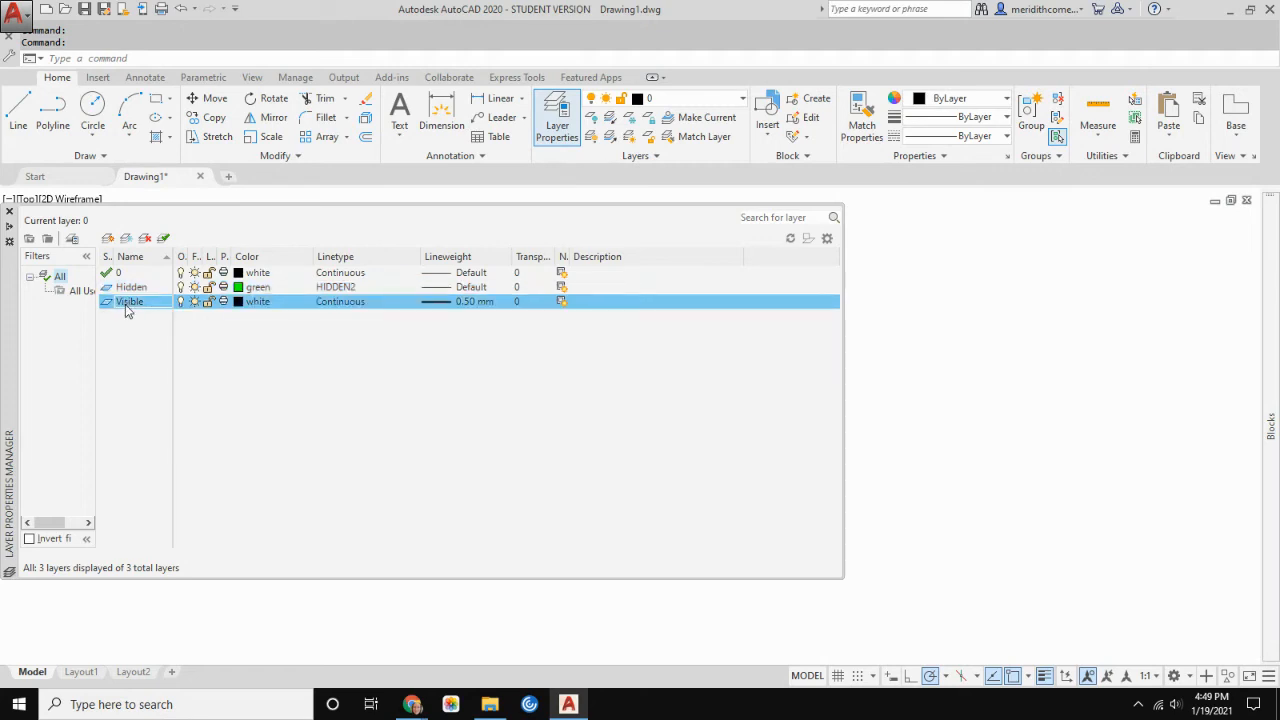
left_click(480, 288)
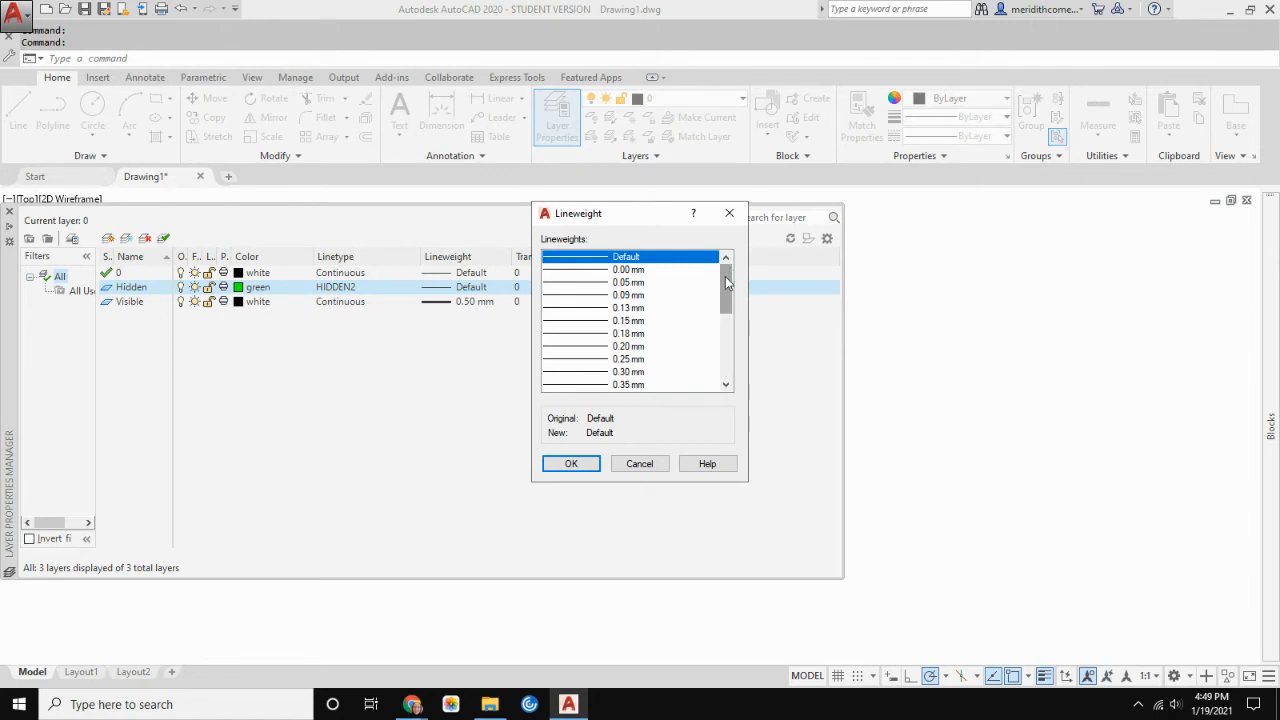
scroll(728, 295, "down", 1)
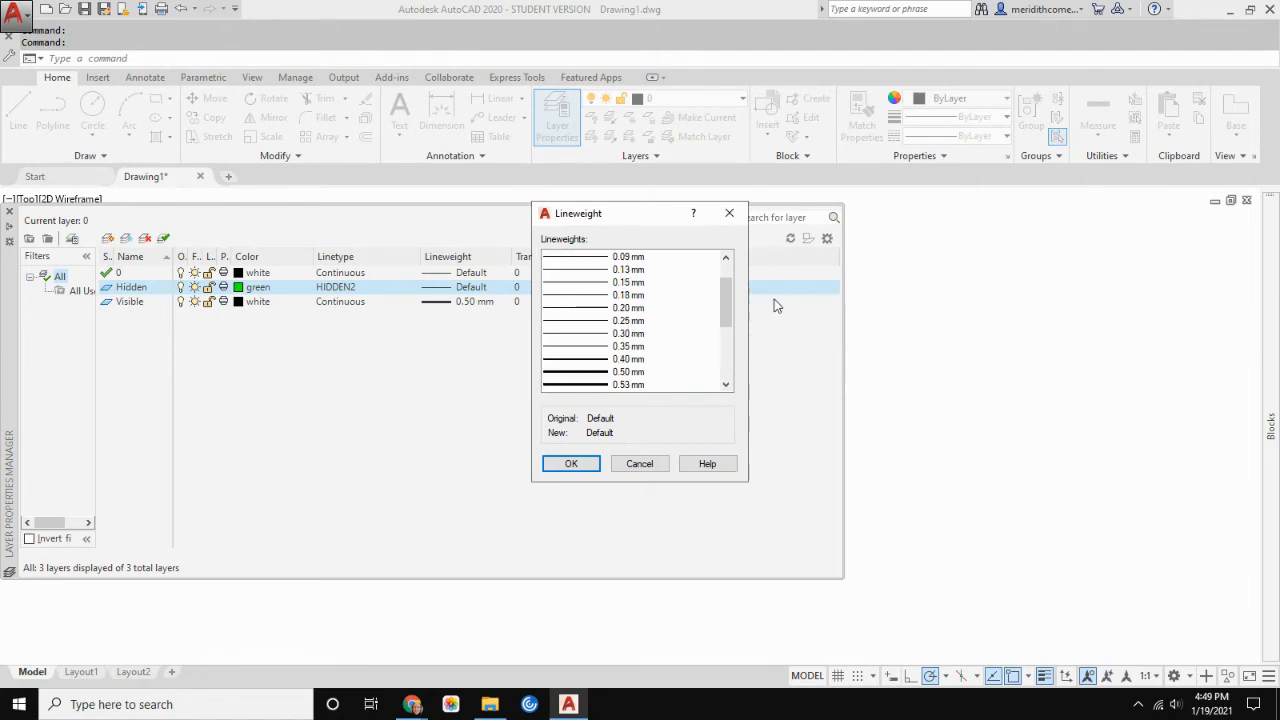
scroll(729, 294, "up", 1)
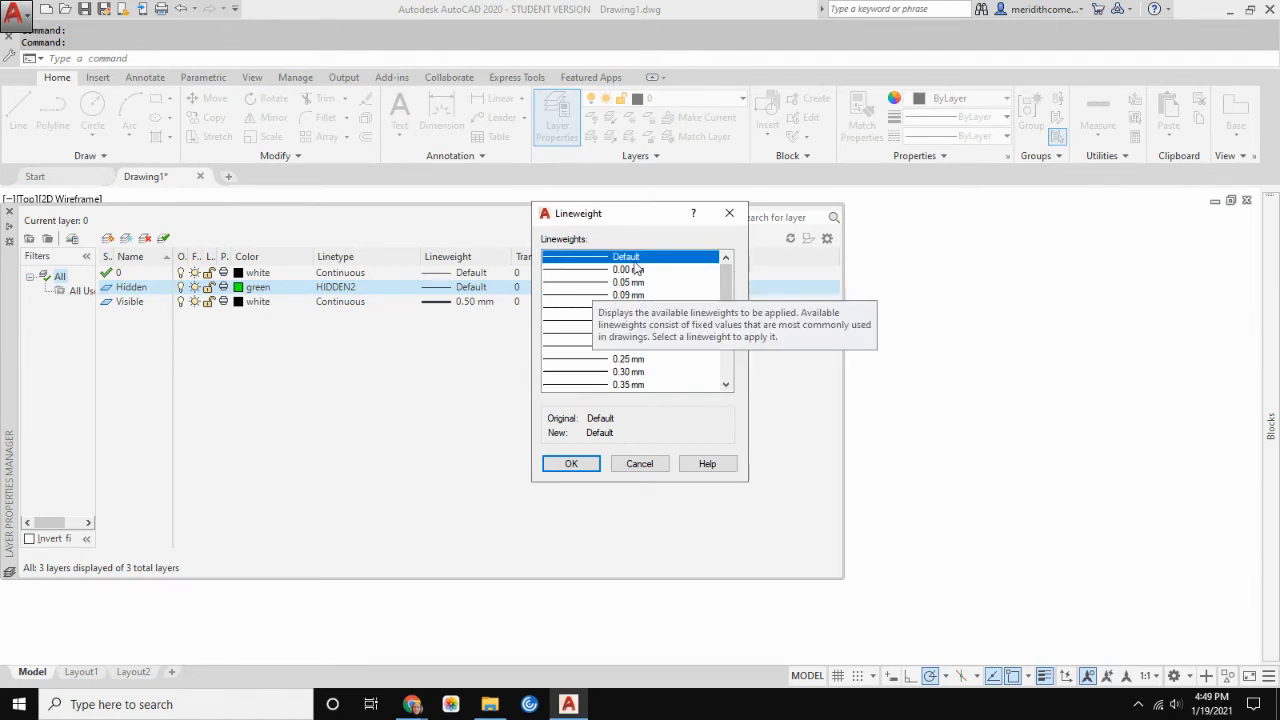
left_click(574, 466)
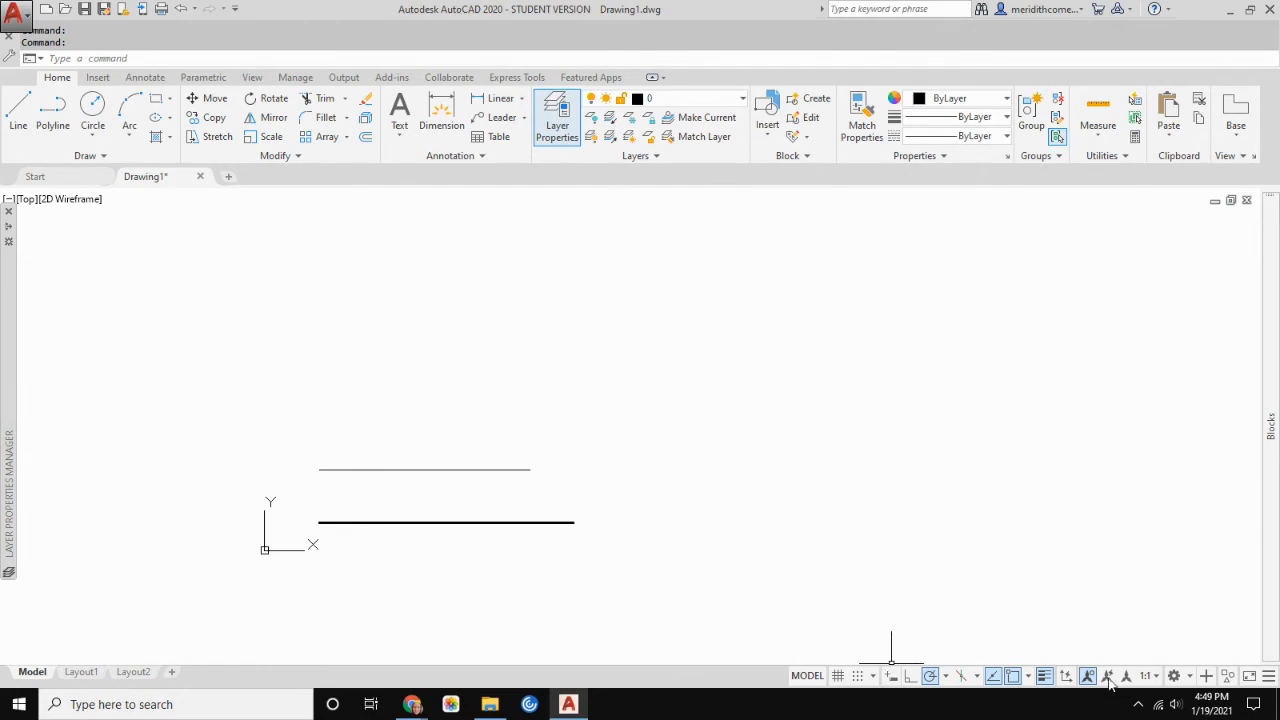
- Check the value assigned to the default lineweight in the Lineweight Settings and close them
right_click(1045, 677)
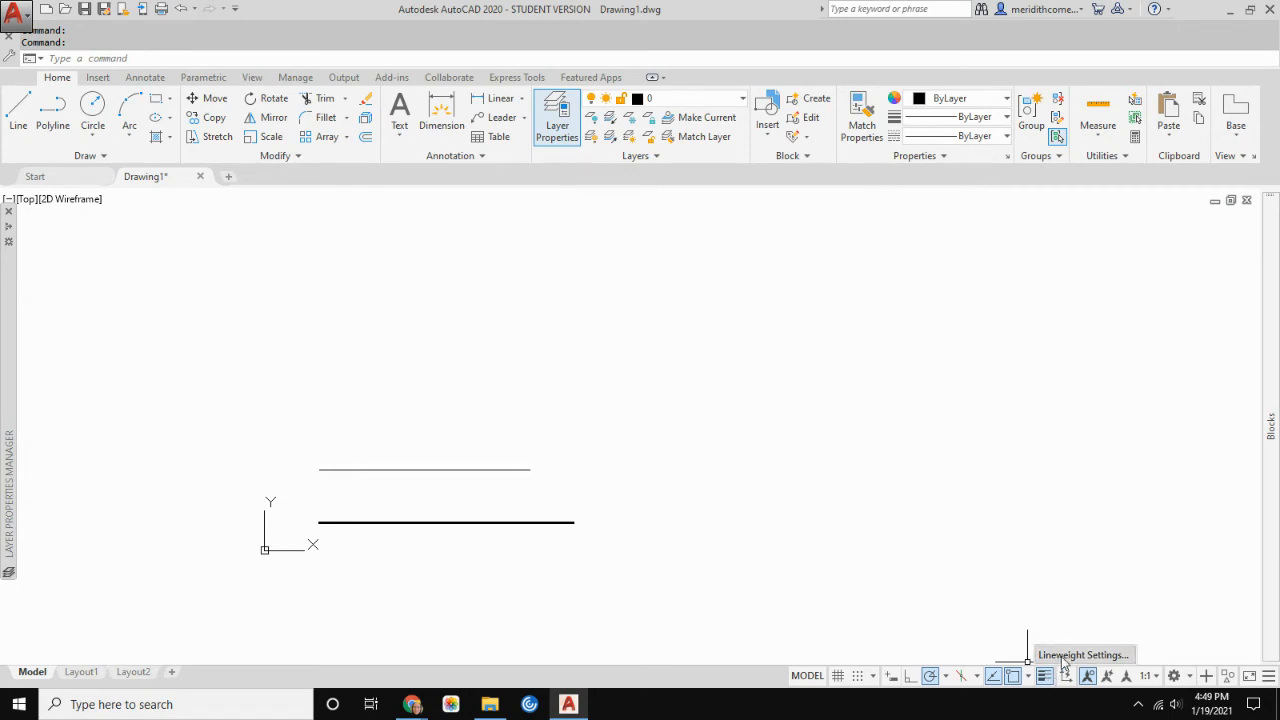
left_click(1063, 657)
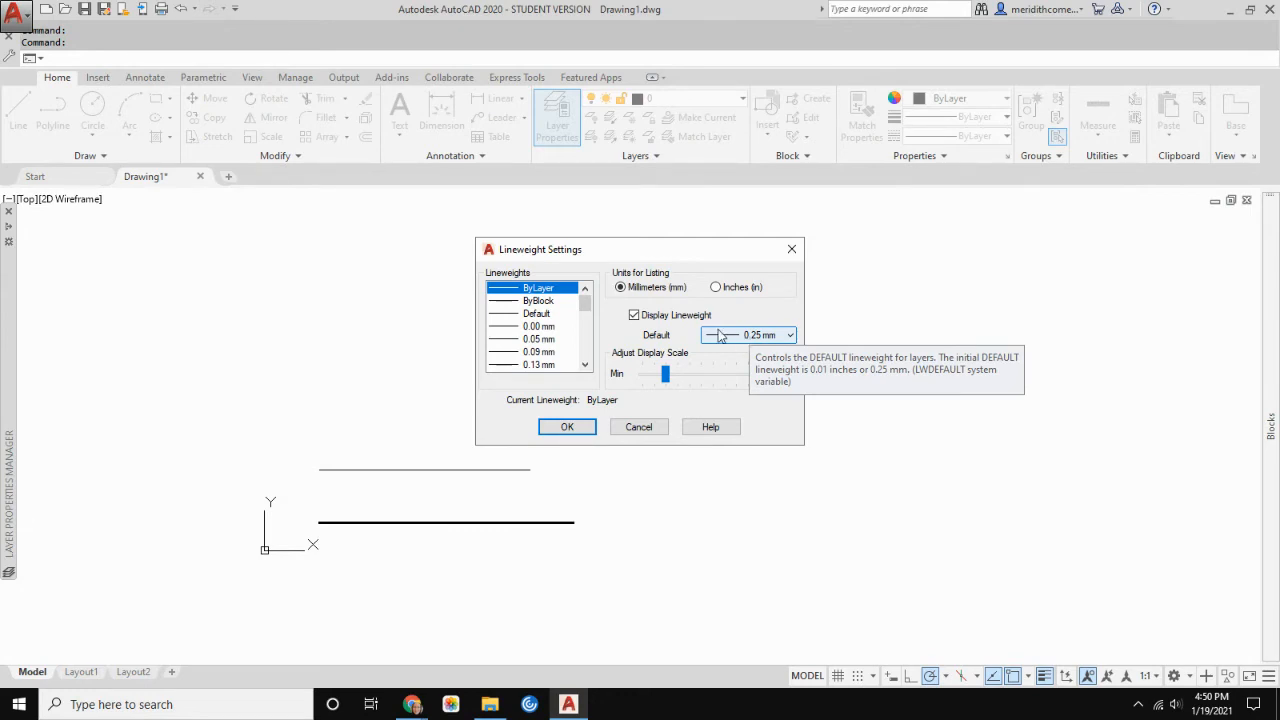
left_click(567, 427)
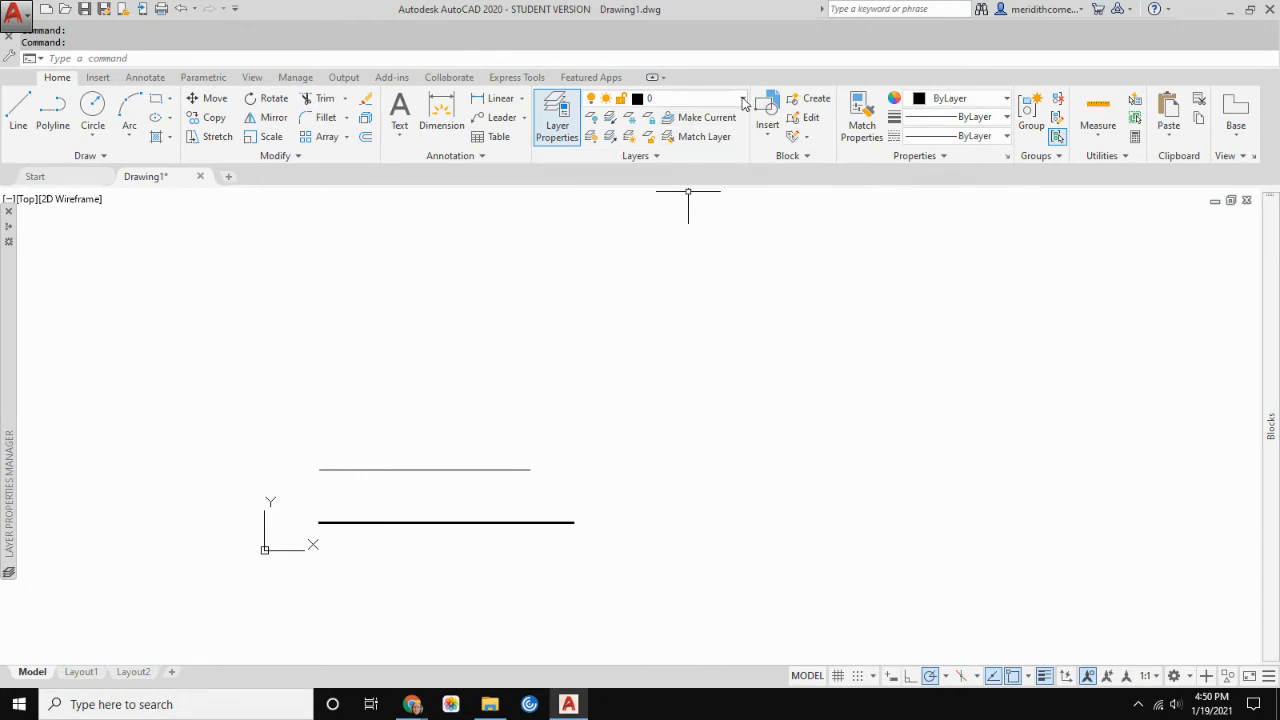
- Practice switching the current layer between Hidden and Visible, finishing with Hidden as the current layer
left_click(695, 98)
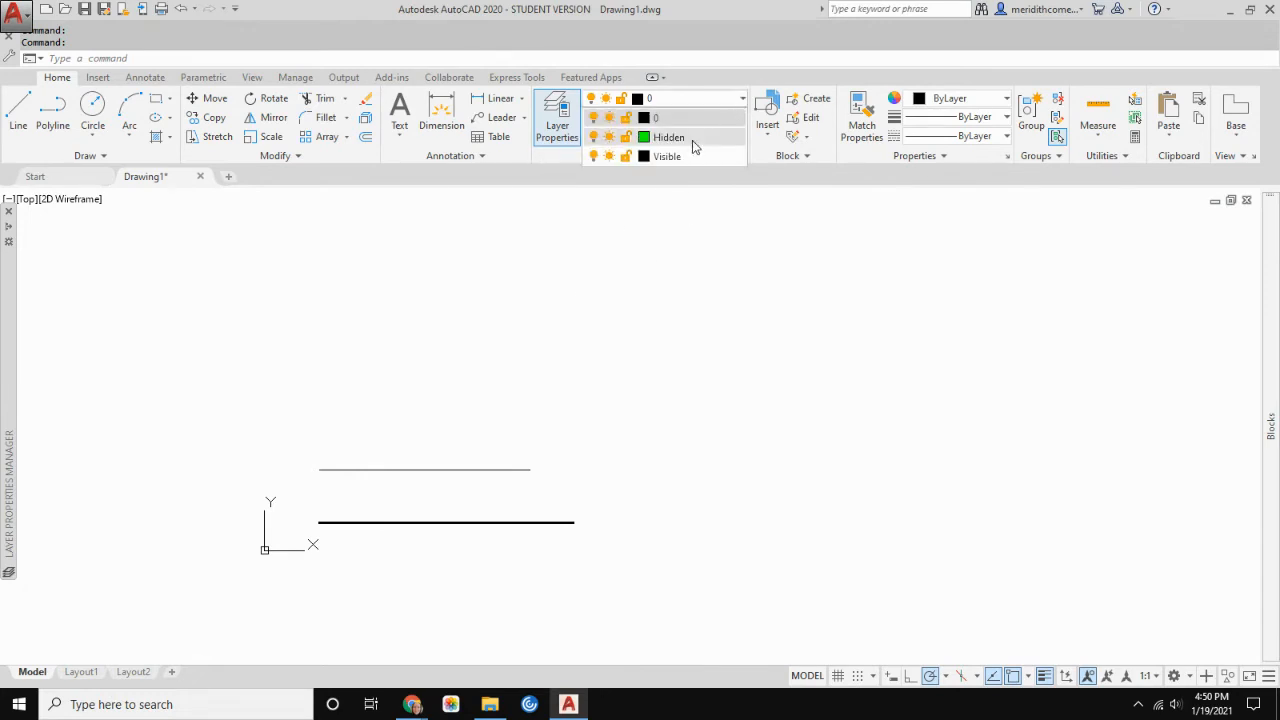
left_click(741, 98)
mouse_move(5, 315)
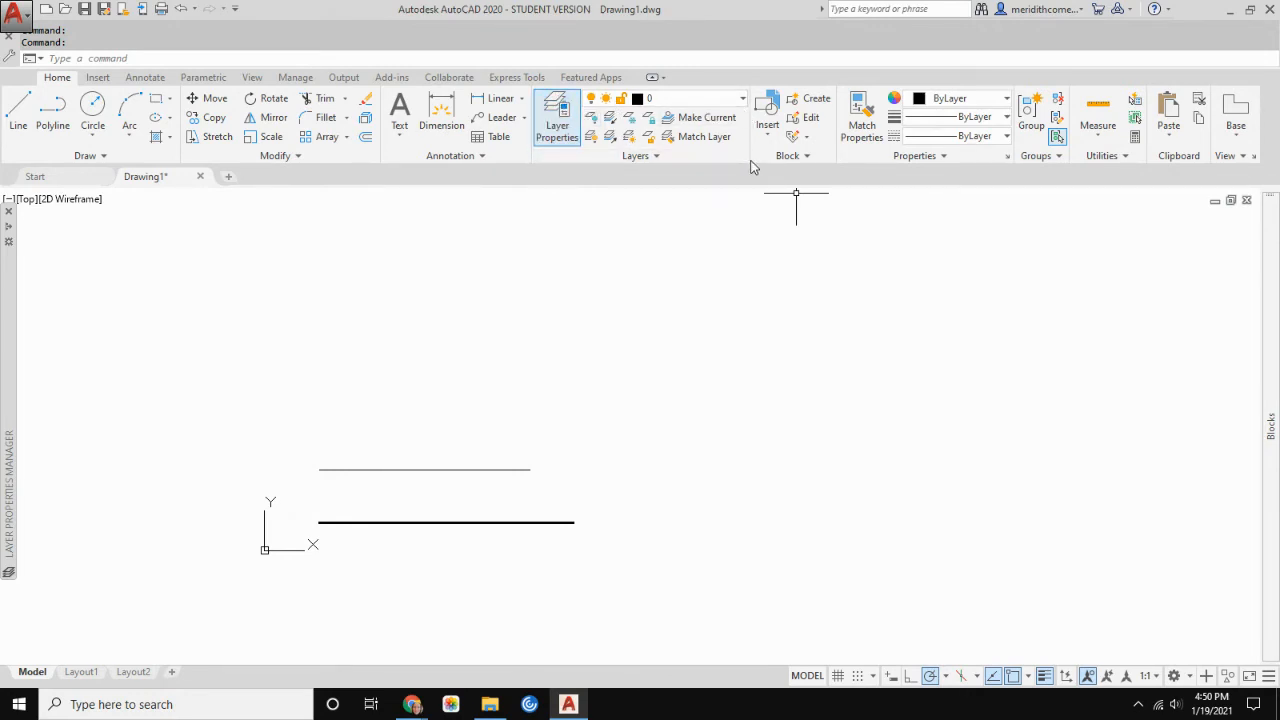
left_click(743, 103)
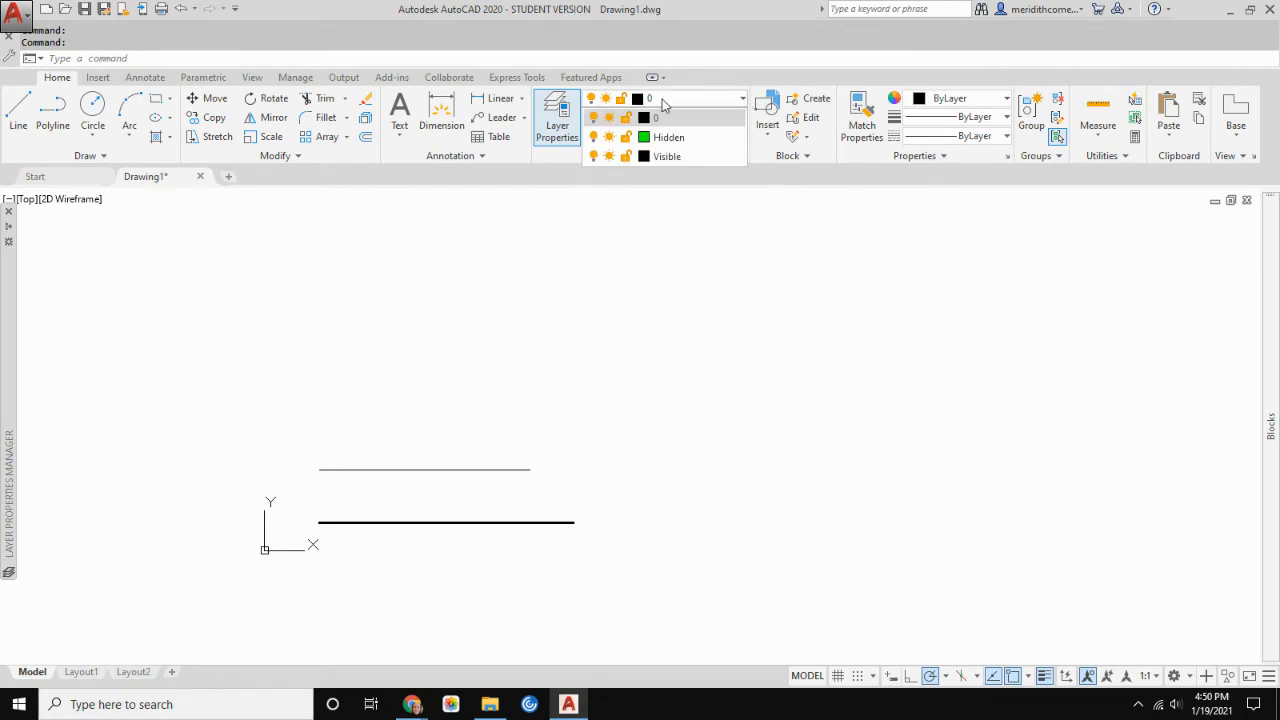
left_click(668, 138)
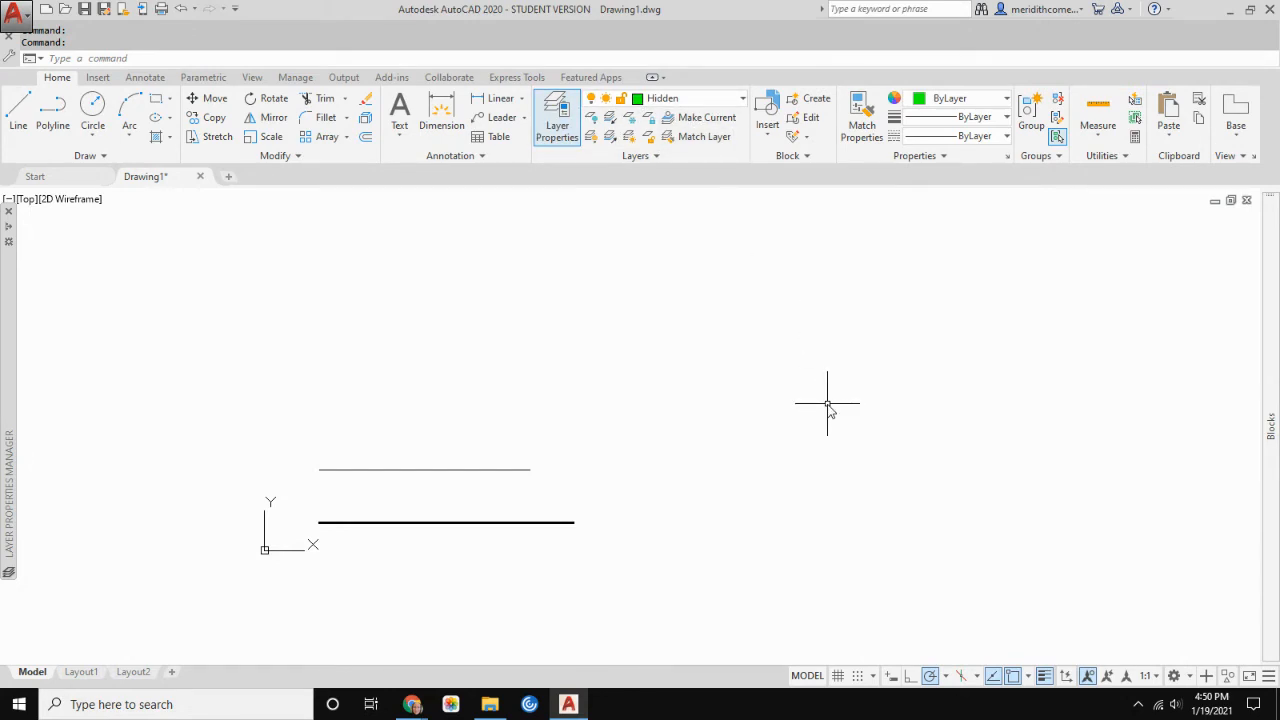
left_click(742, 98)
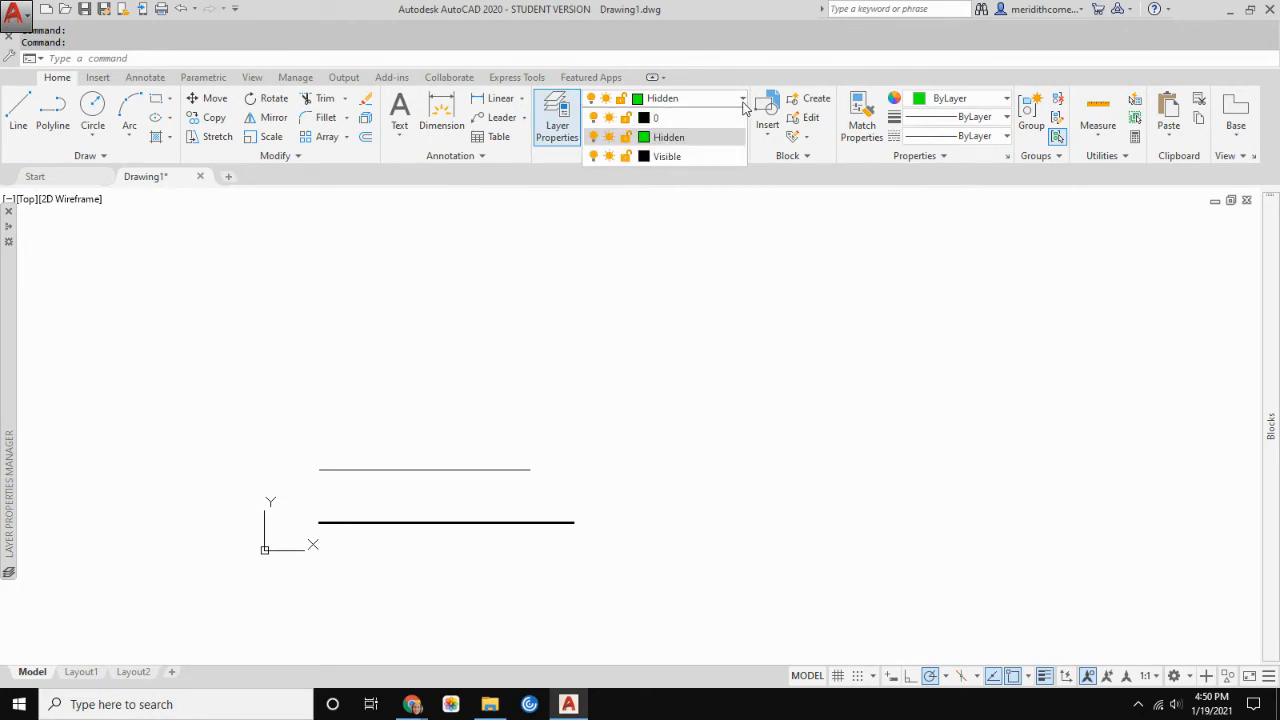
left_click(705, 158)
left_click(742, 98)
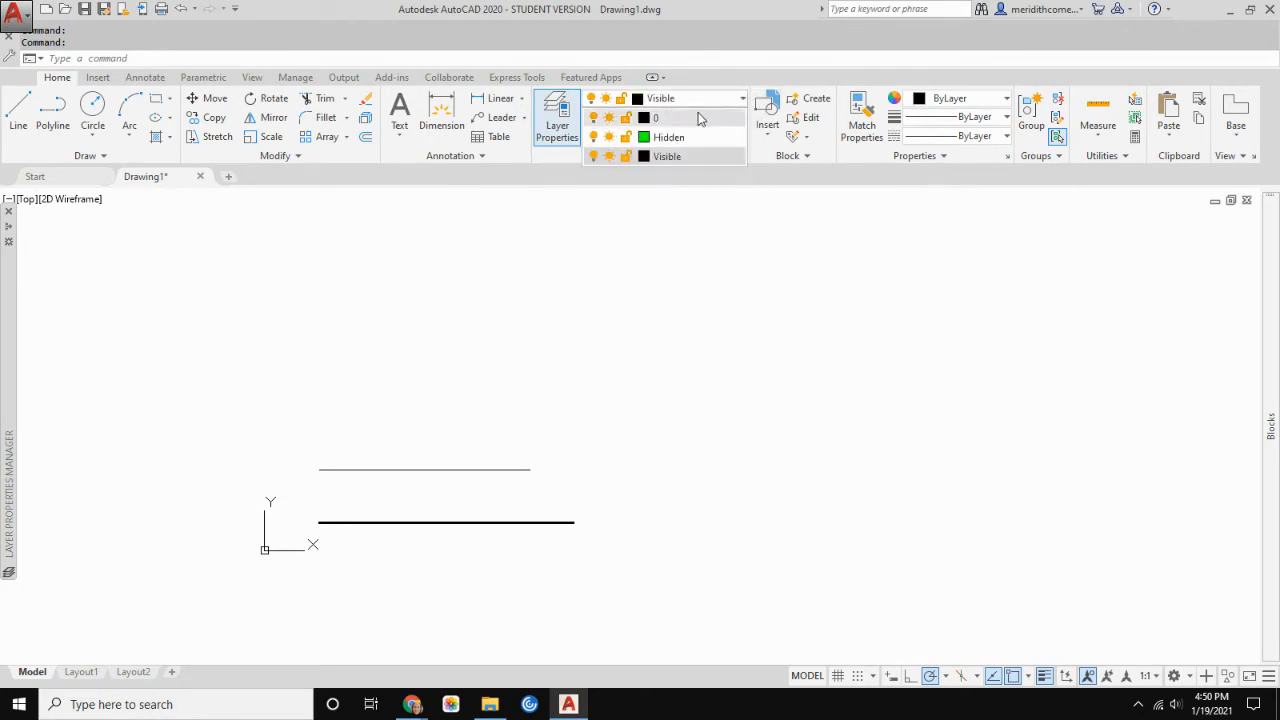
left_click(676, 141)
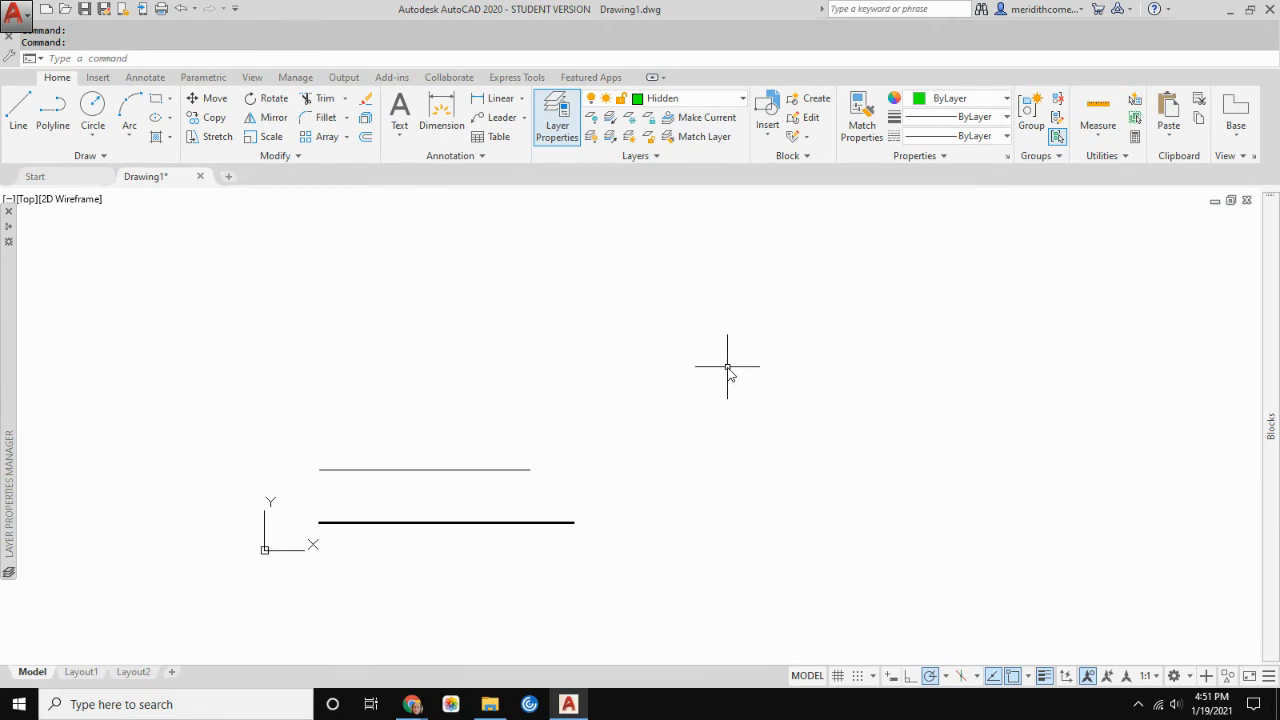
- Draw a long horizontal line on the Hidden layer above the two existing lines, starting and ending farther right, and inspect its dashes
type("L")
key("Return")
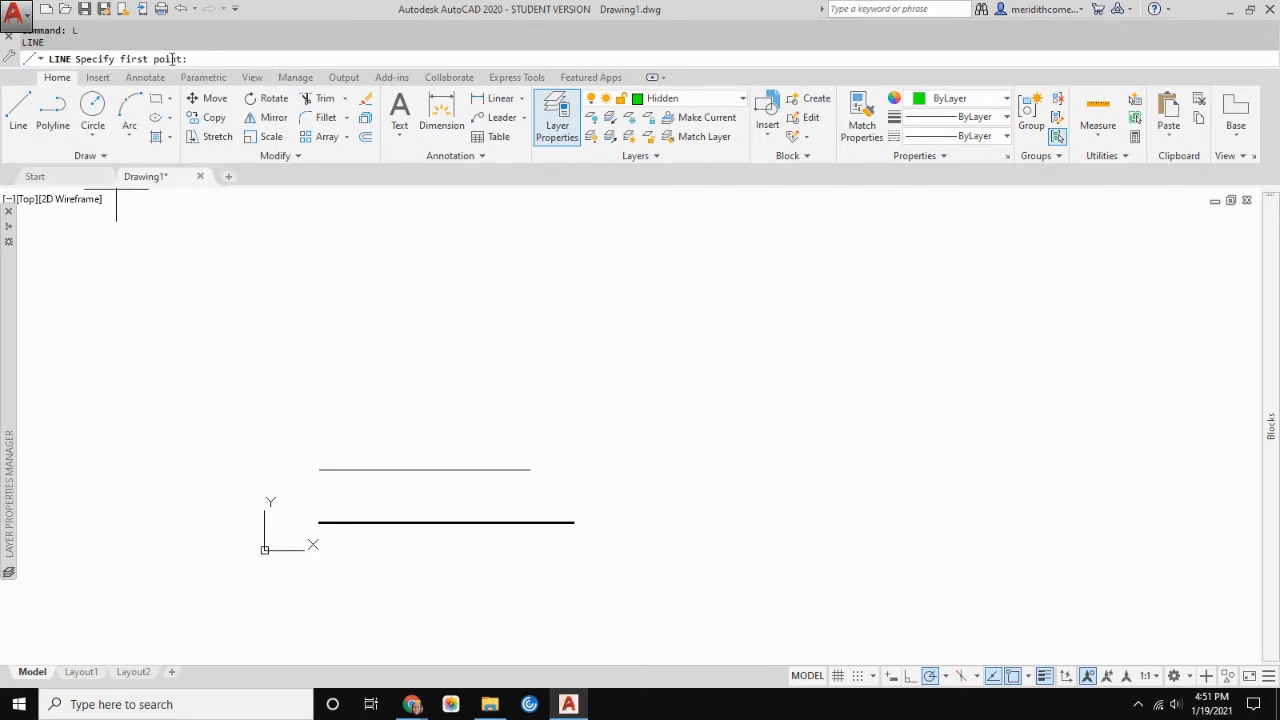
left_click(374, 442)
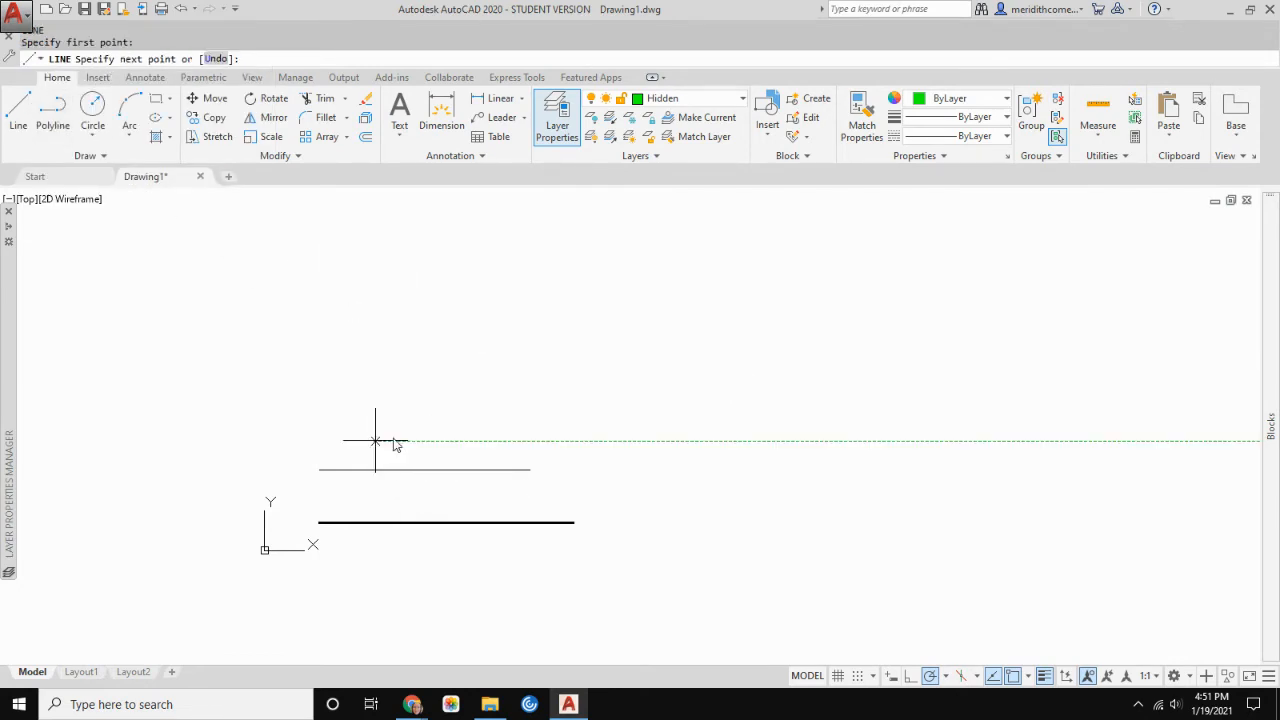
left_click(797, 441)
key("Escape")
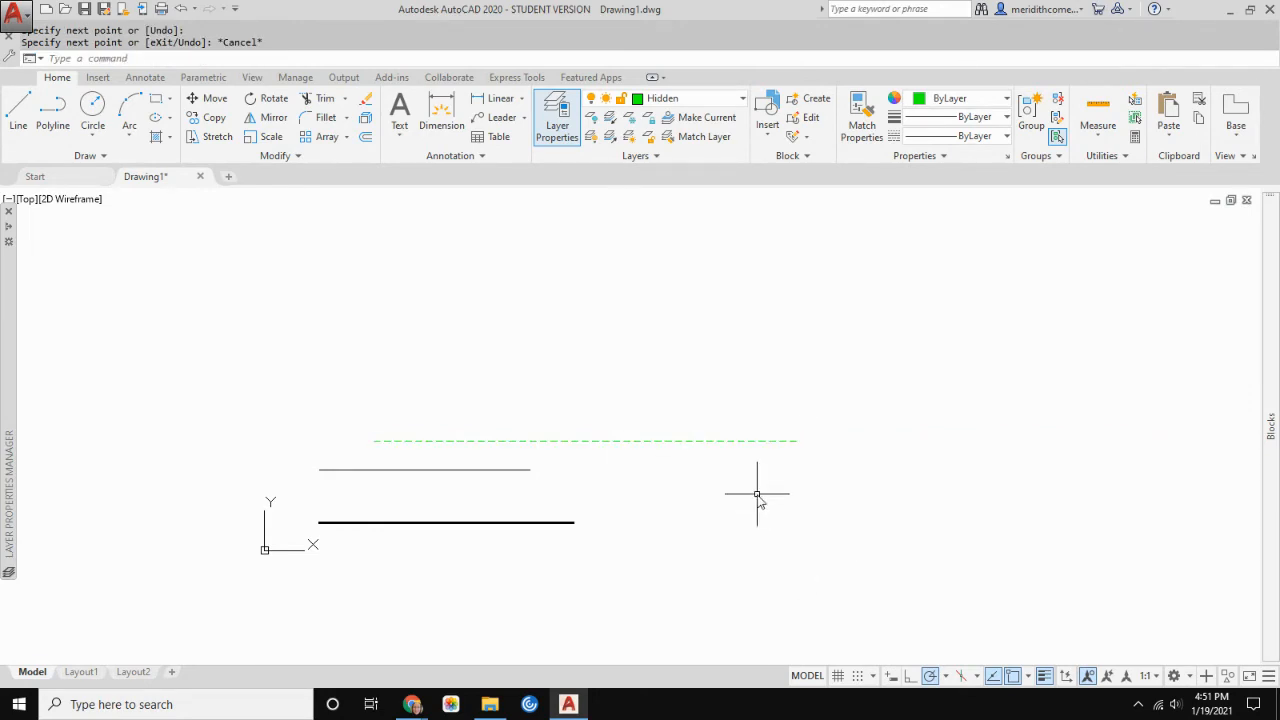
scroll(750, 458, "up", 1)
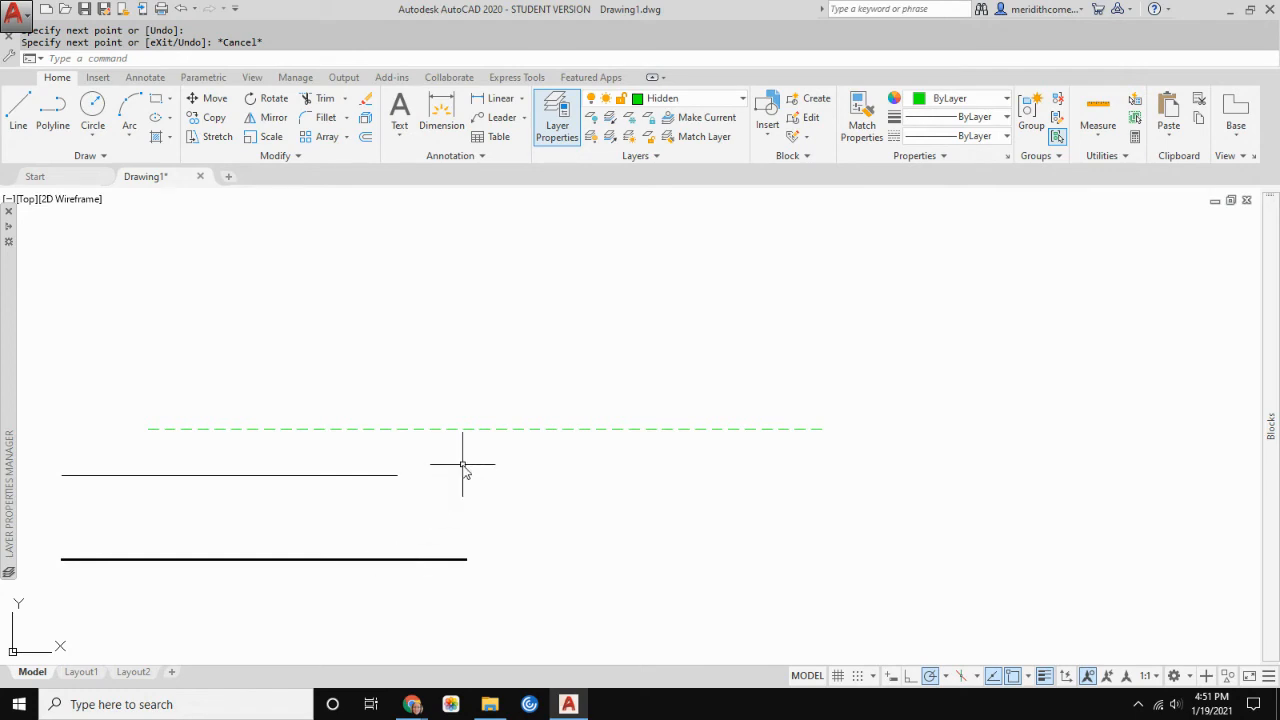
scroll(510, 404, "down", 3)
middle_click_drag(508, 404, 569, 460)
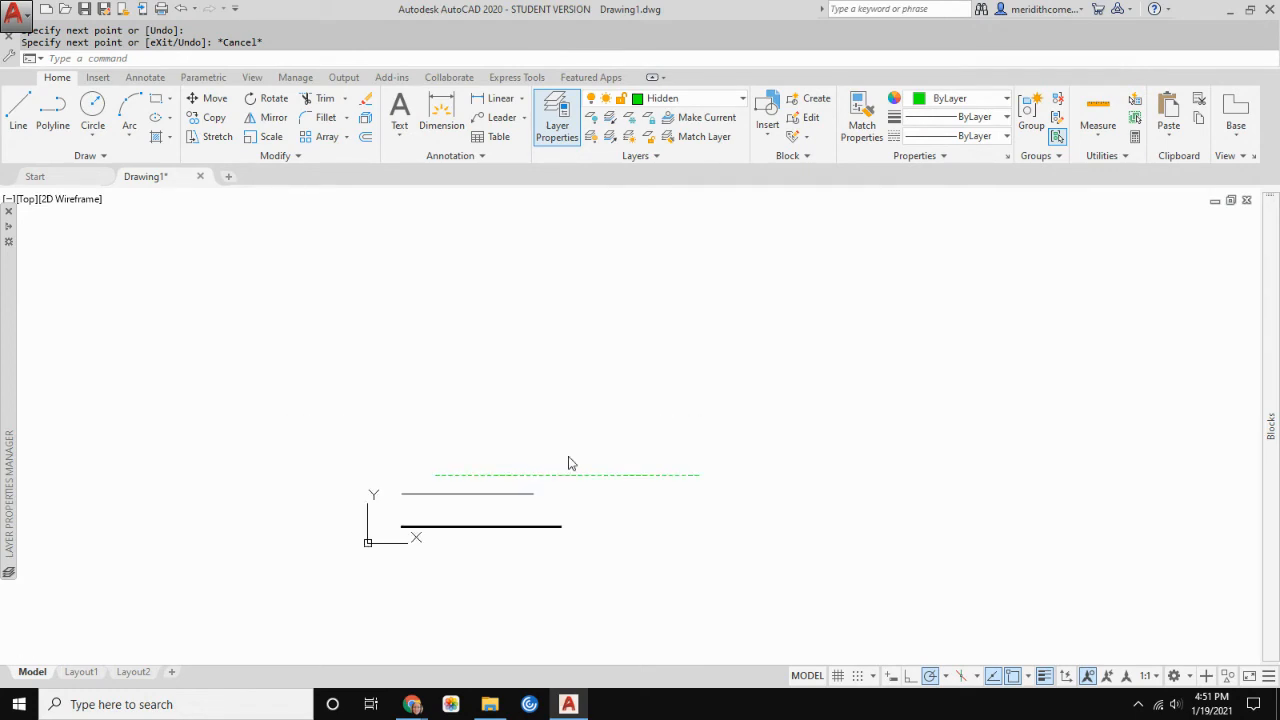
- Create a new layer named Center in the Layer Properties Manager
scroll(486, 434, "up", 2)
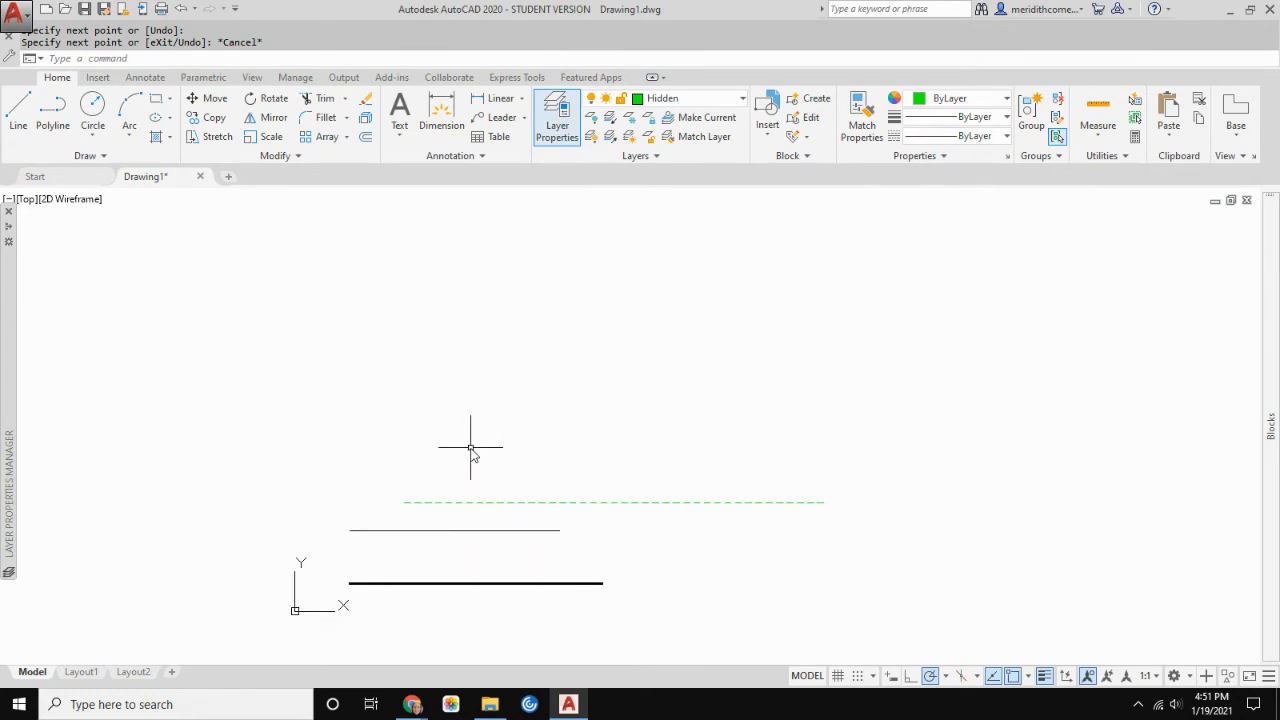
type("1")
type("a")
key("Return")
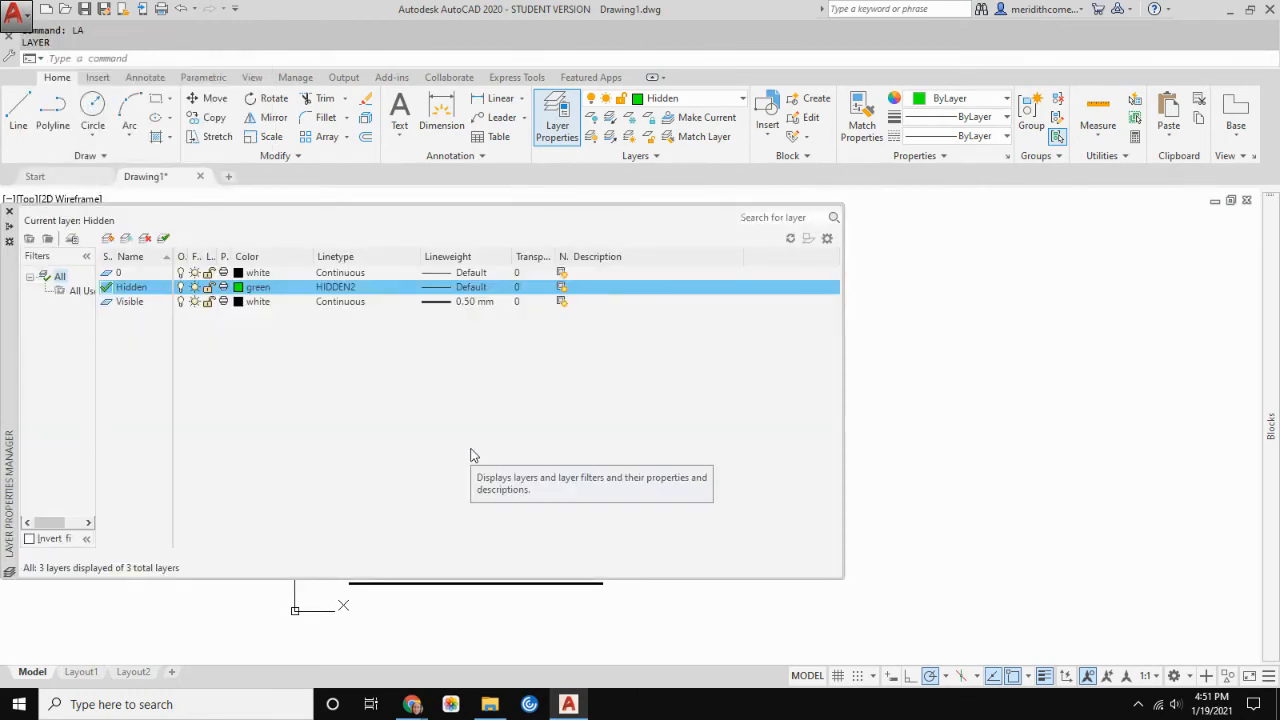
left_click(108, 239)
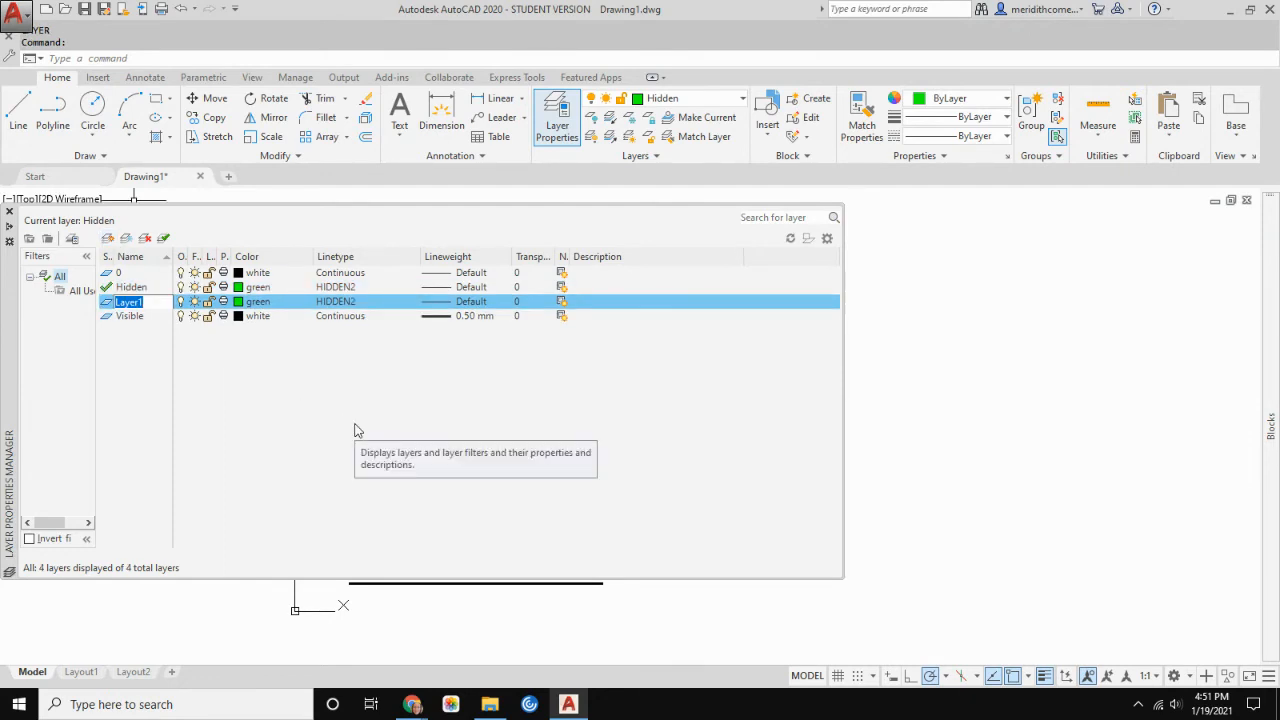
type("CE")
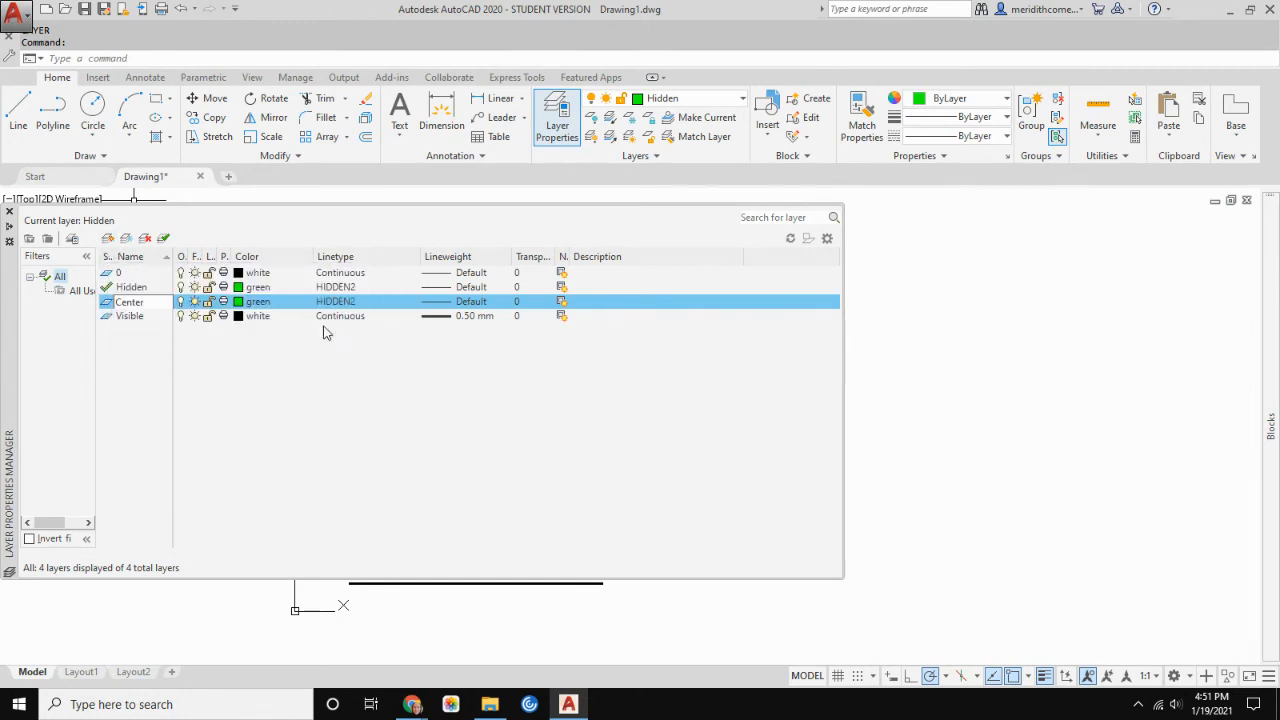
- Look up the Center layer's properties on the assignment sheet in Chrome and set its color to blue in AutoCAD
left_click(411, 704)
left_click(400, 600)
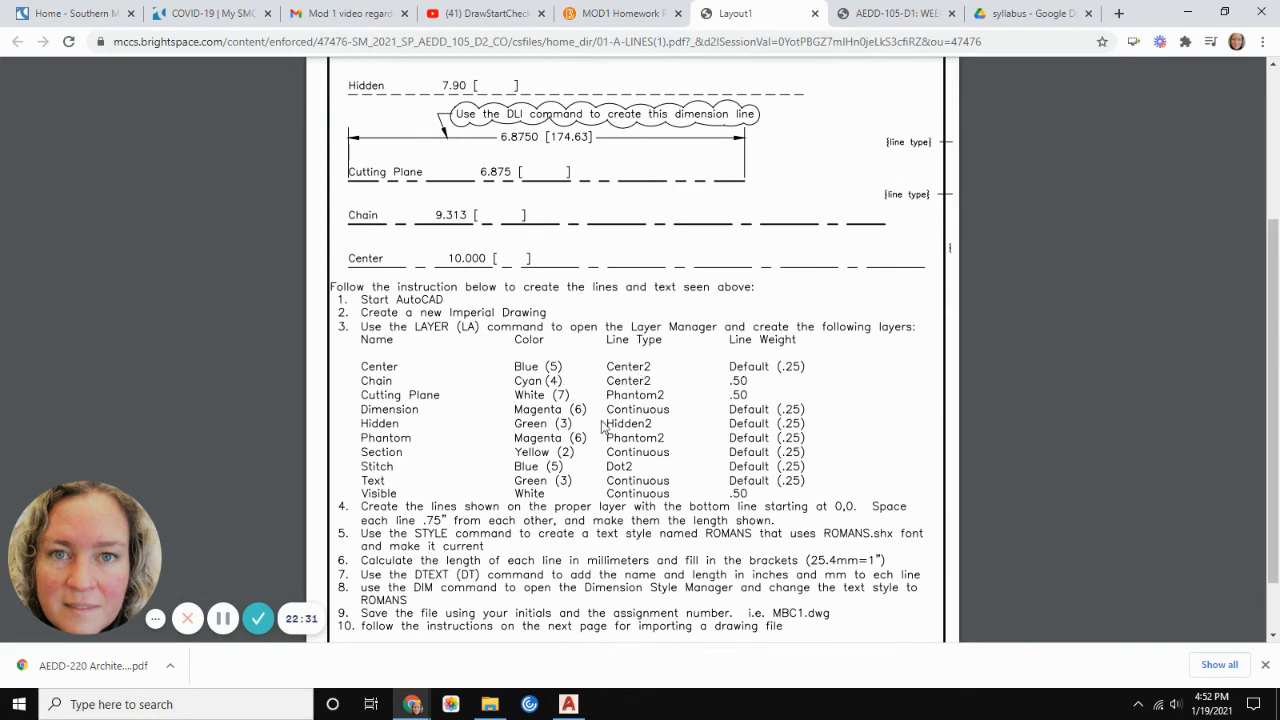
left_click(568, 704)
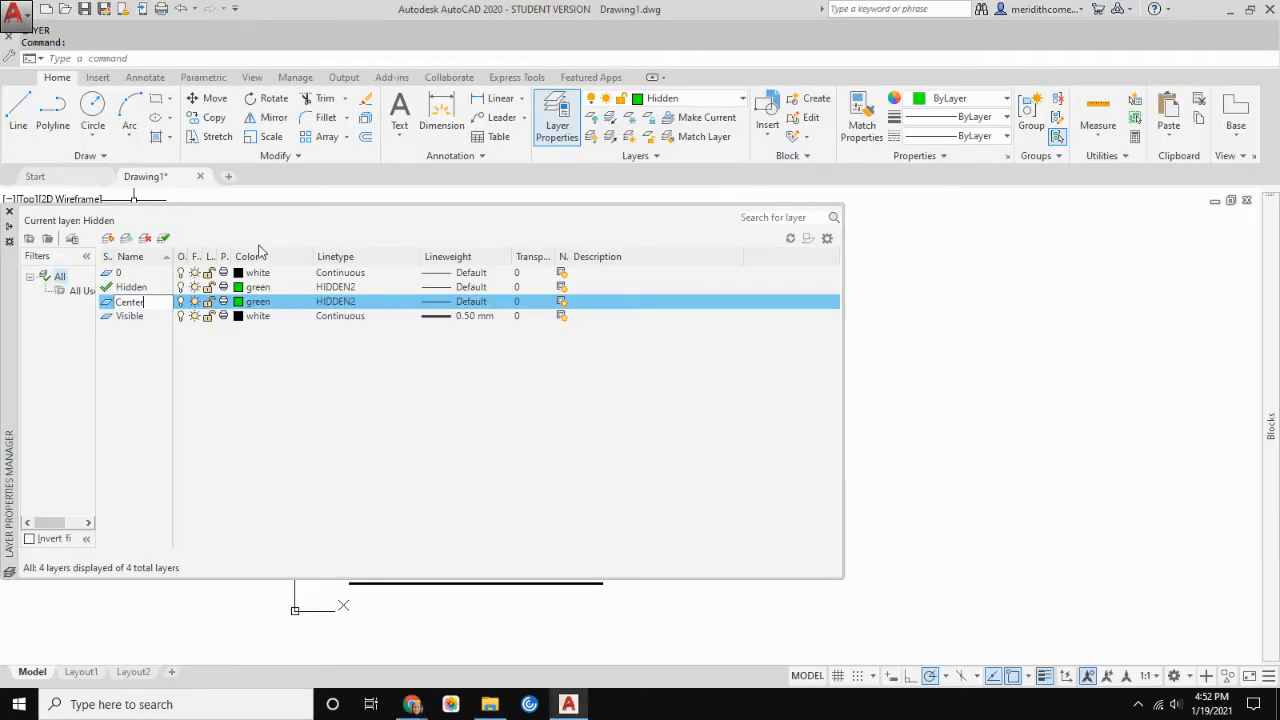
left_click(250, 301)
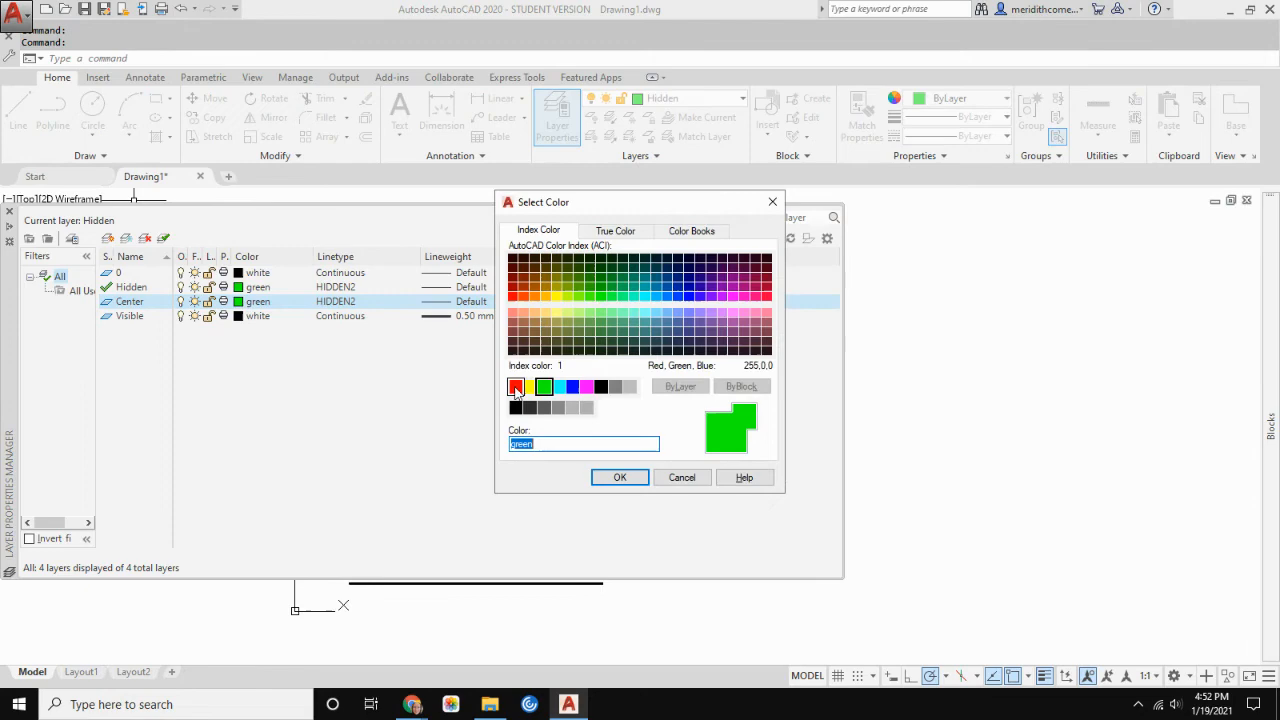
left_click(572, 386)
left_click(615, 477)
- Load the CENTER2 linetype and assign it to the Center layer
left_click(360, 302)
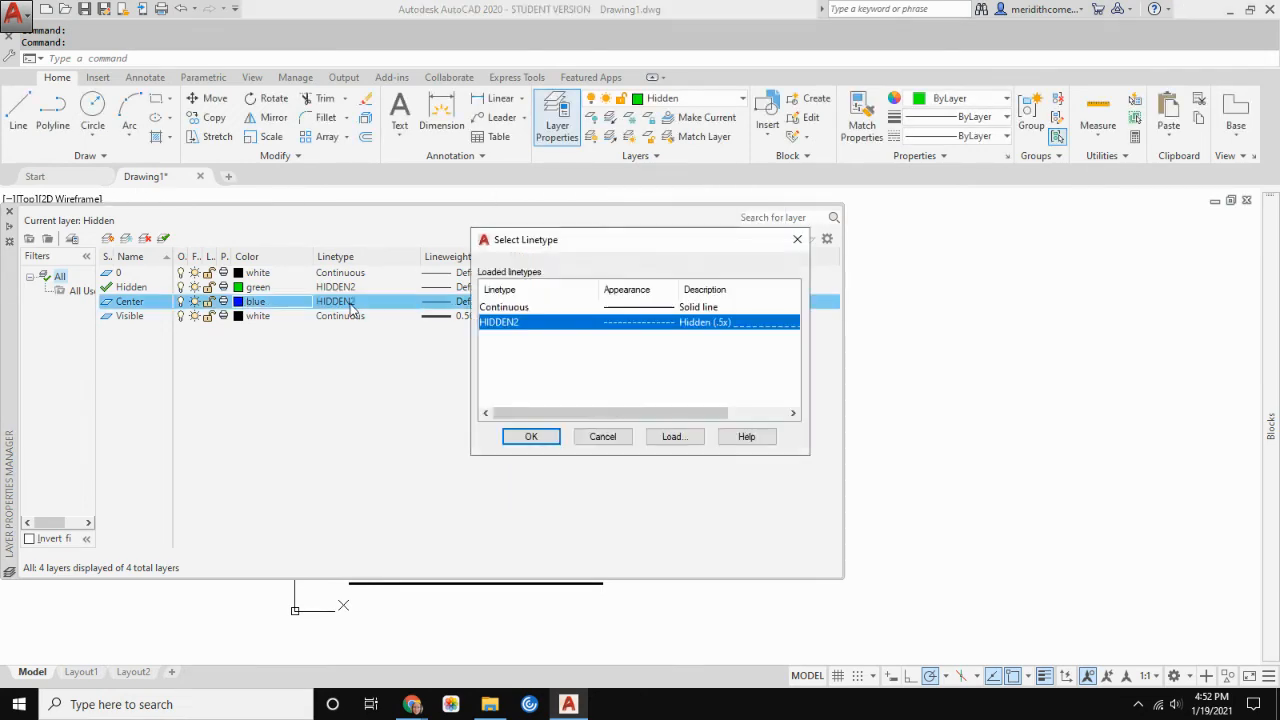
left_click(669, 436)
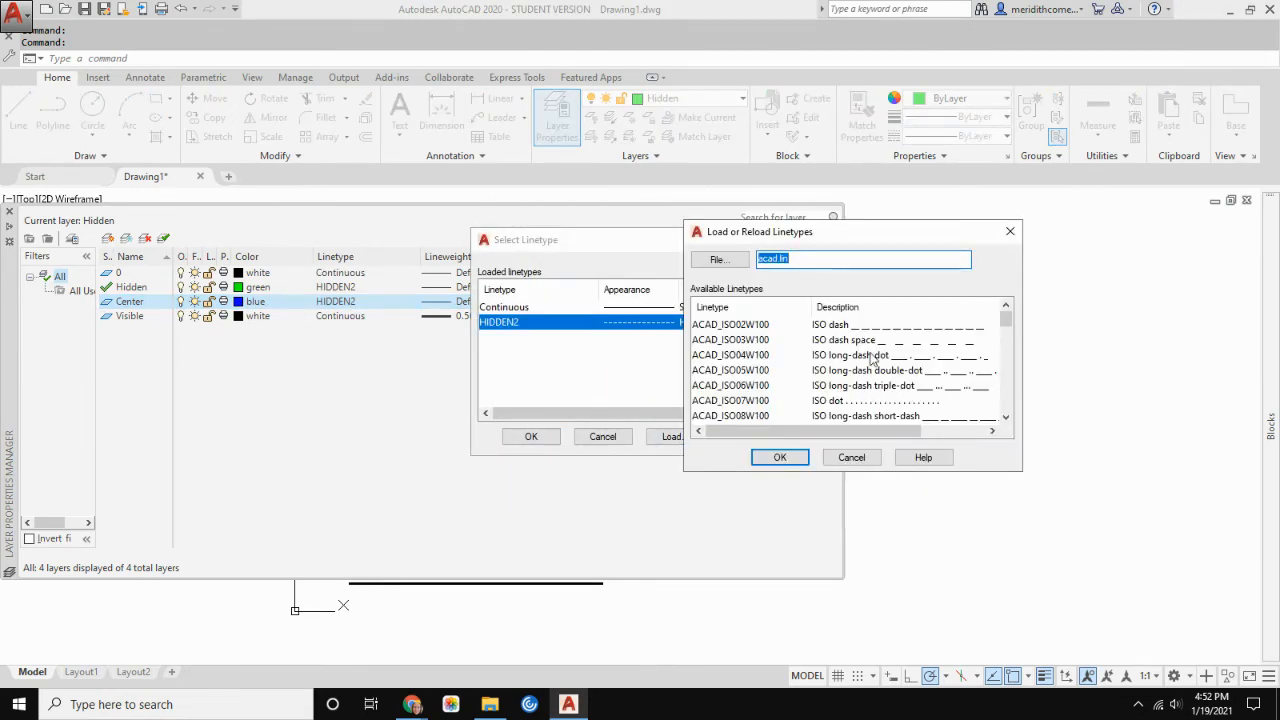
scroll(840, 355, "down", 5)
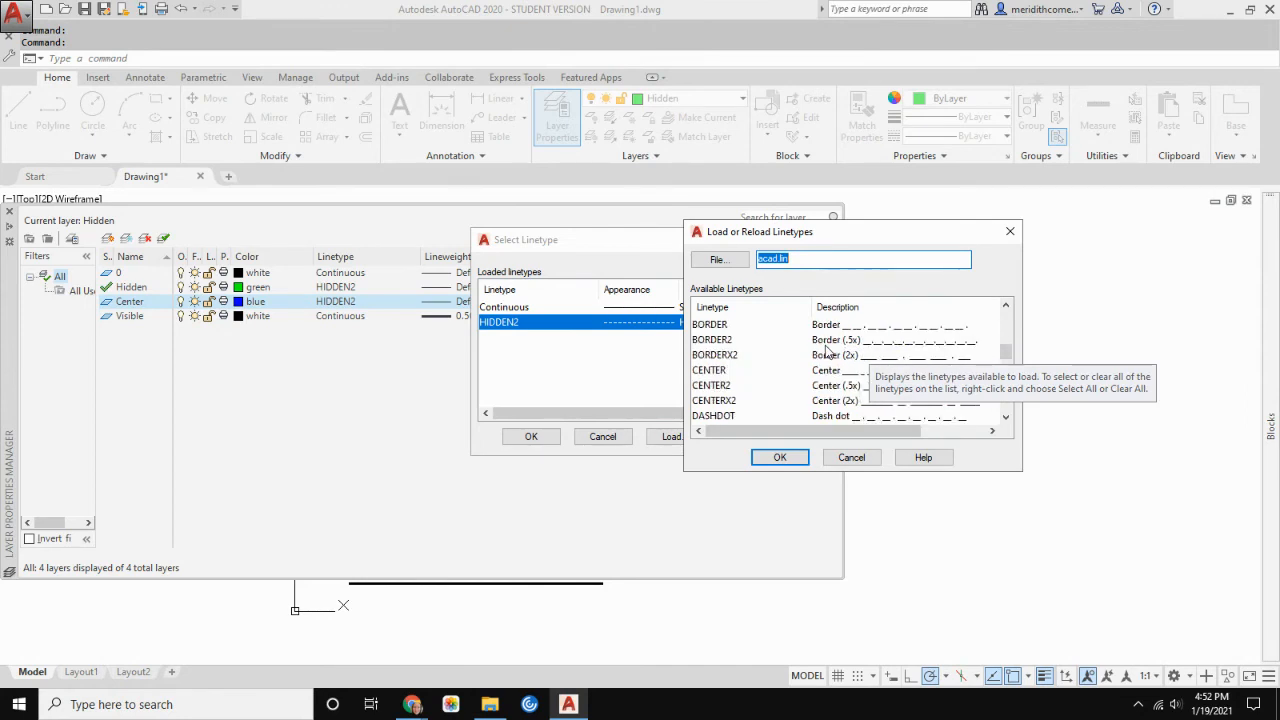
left_click(730, 387)
left_click(778, 458)
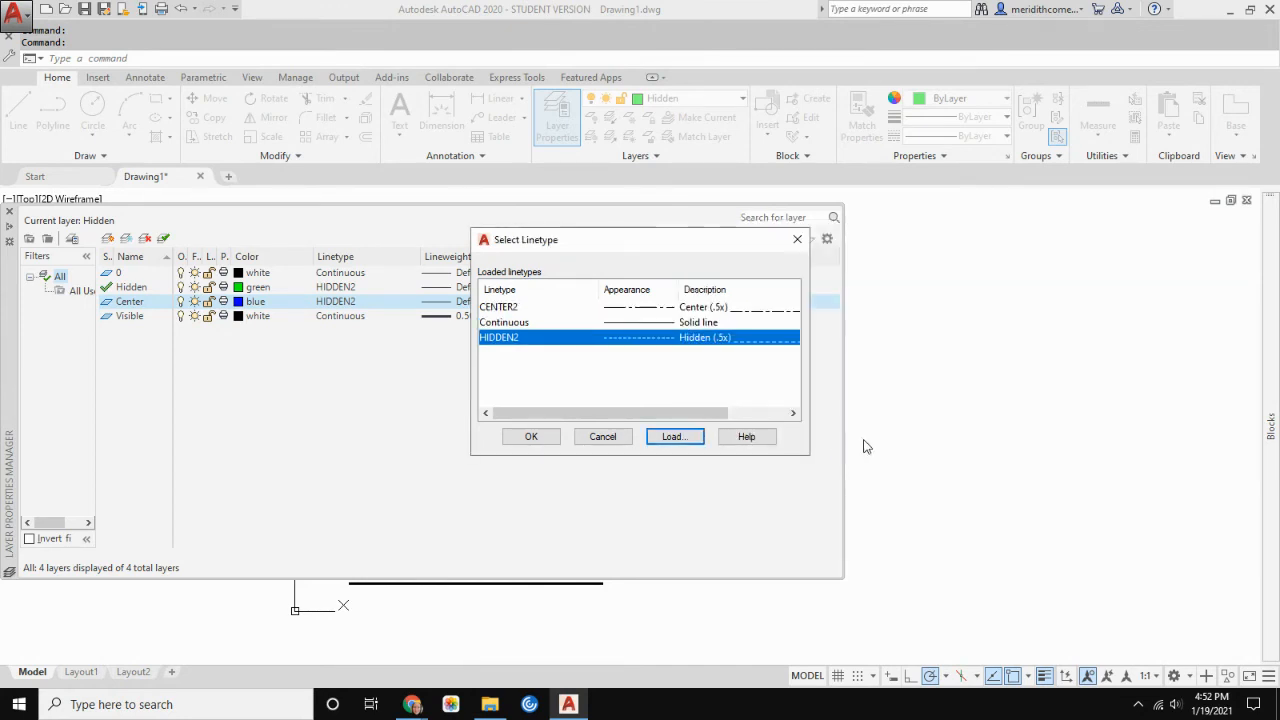
left_click(500, 307)
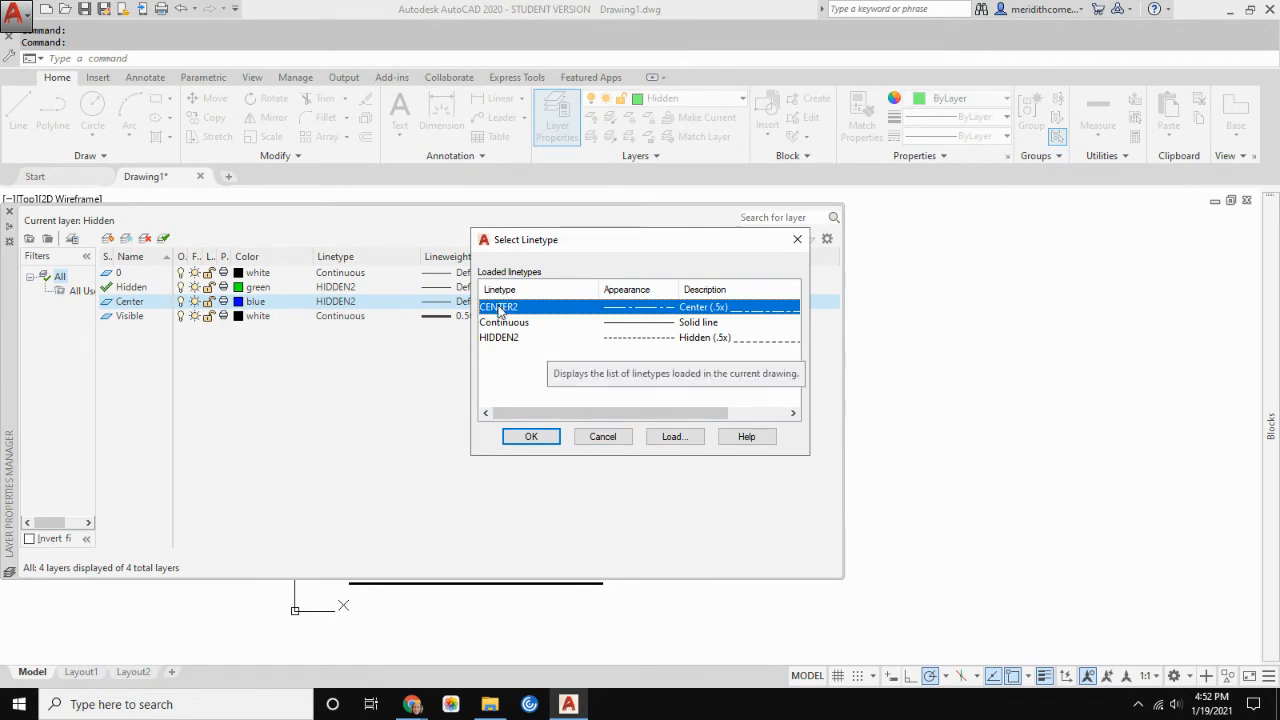
left_click(531, 436)
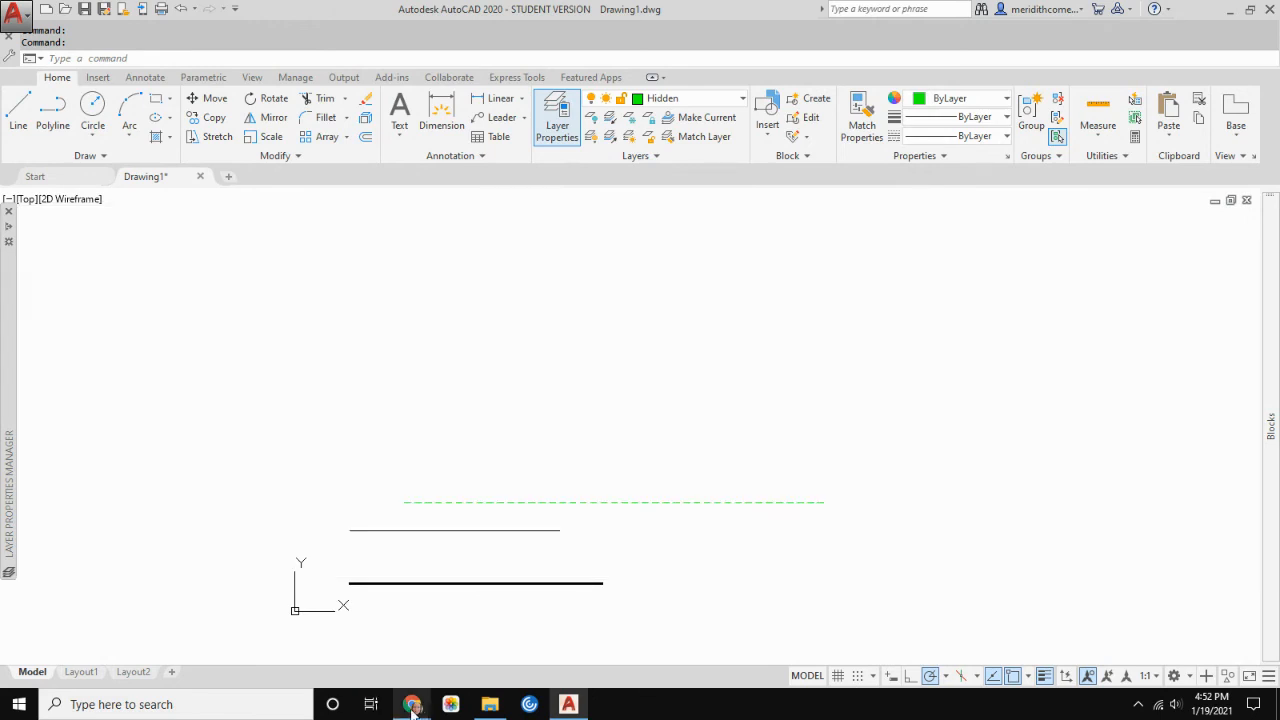
- Recheck the assignment's layer table, make Center the current layer and draw a long vertical line to the right of the horizontal lines
mouse_move(411, 704)
left_click(330, 585)
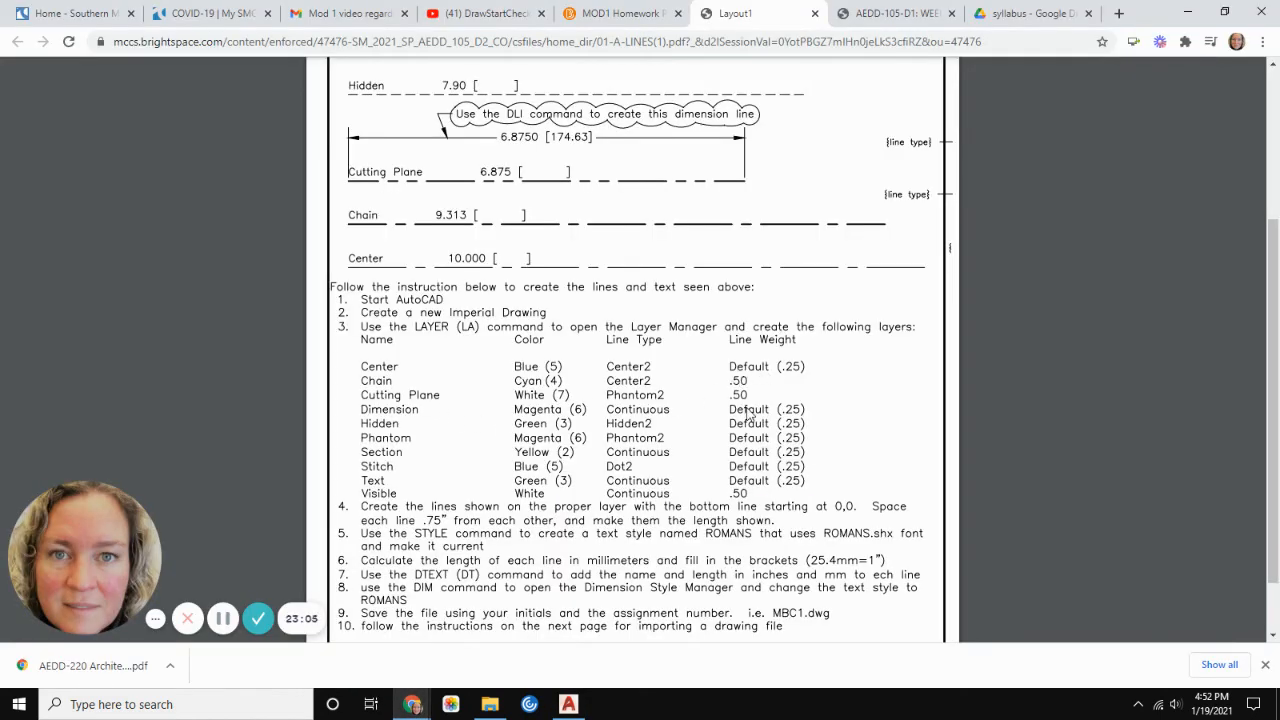
left_click(568, 704)
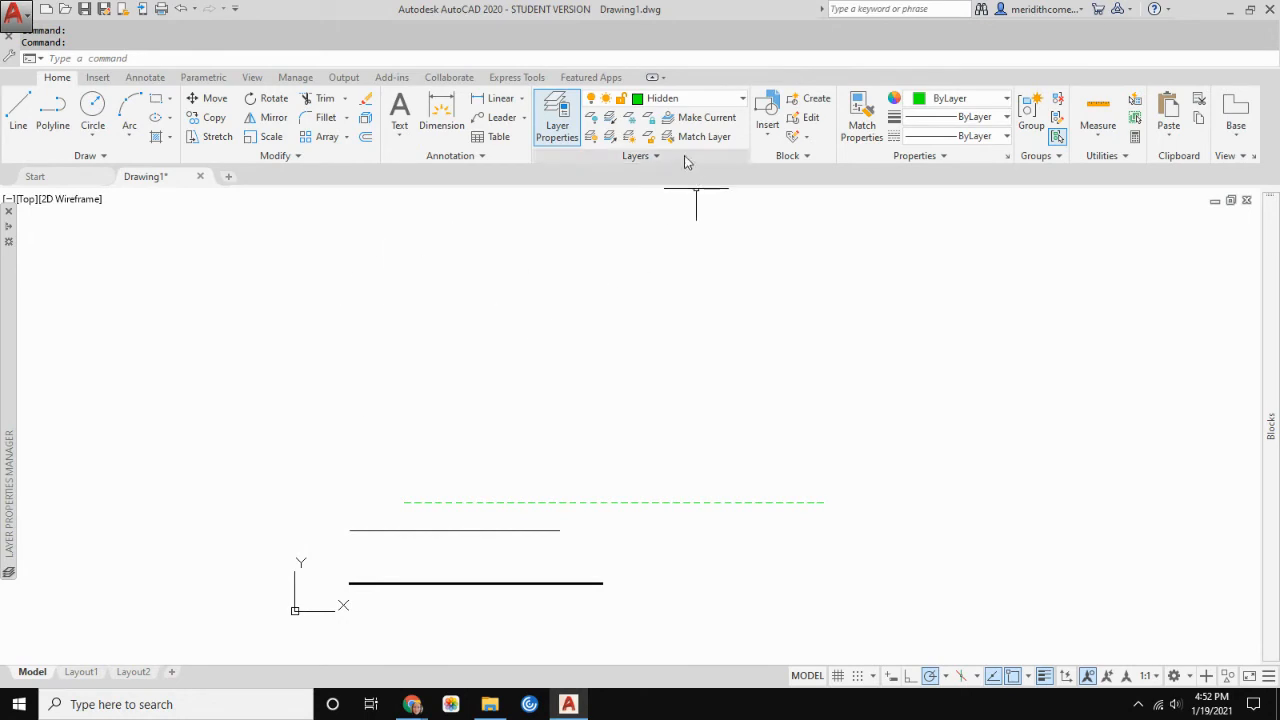
left_click(741, 99)
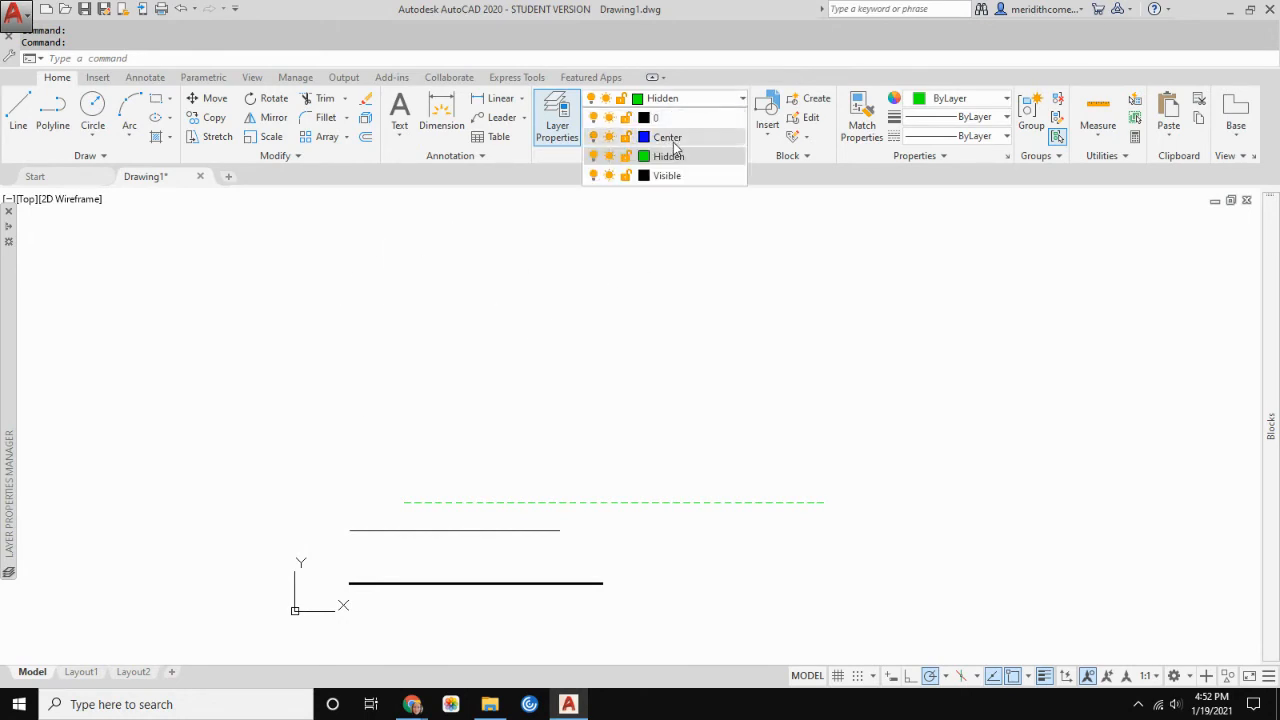
left_click(672, 139)
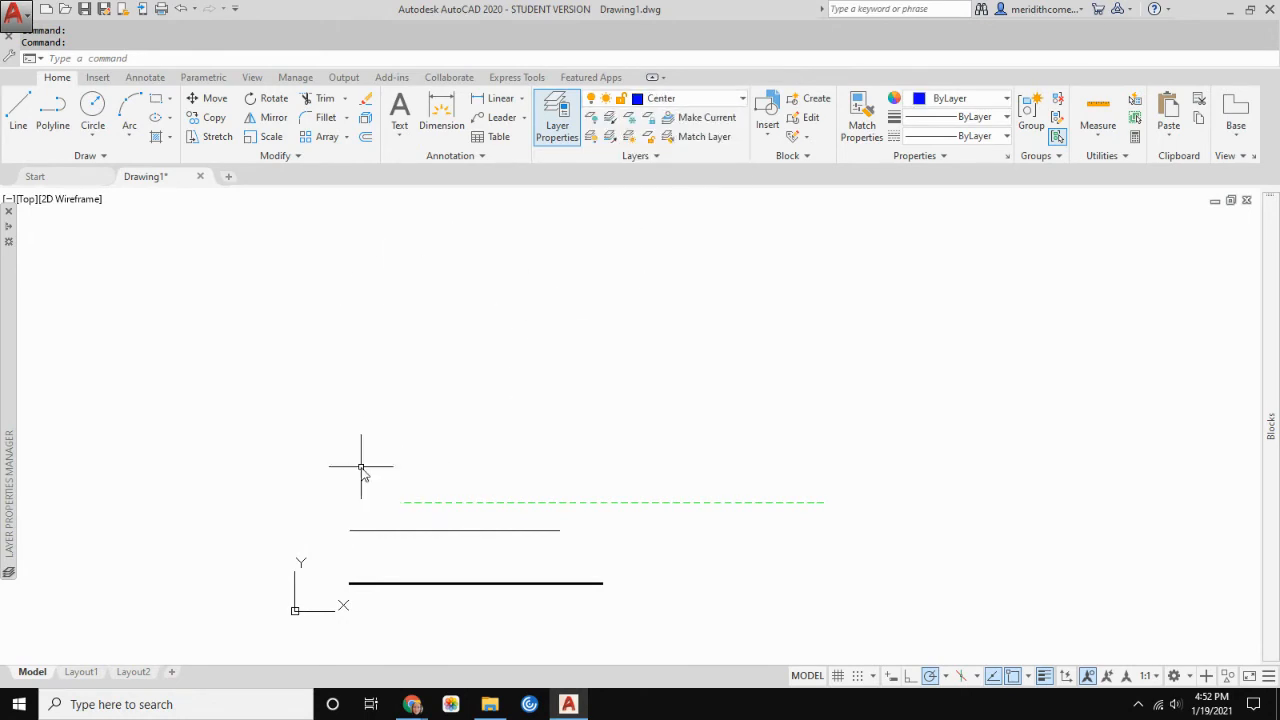
type("l")
key("Return")
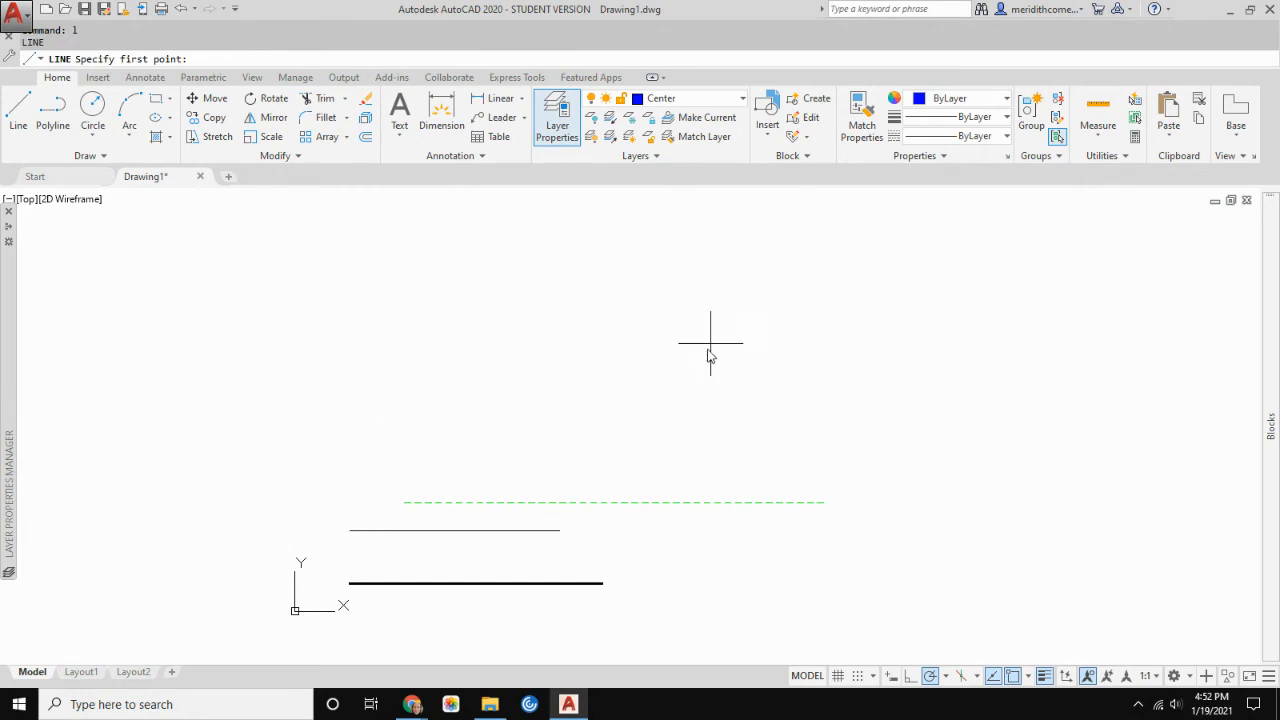
left_click(915, 291)
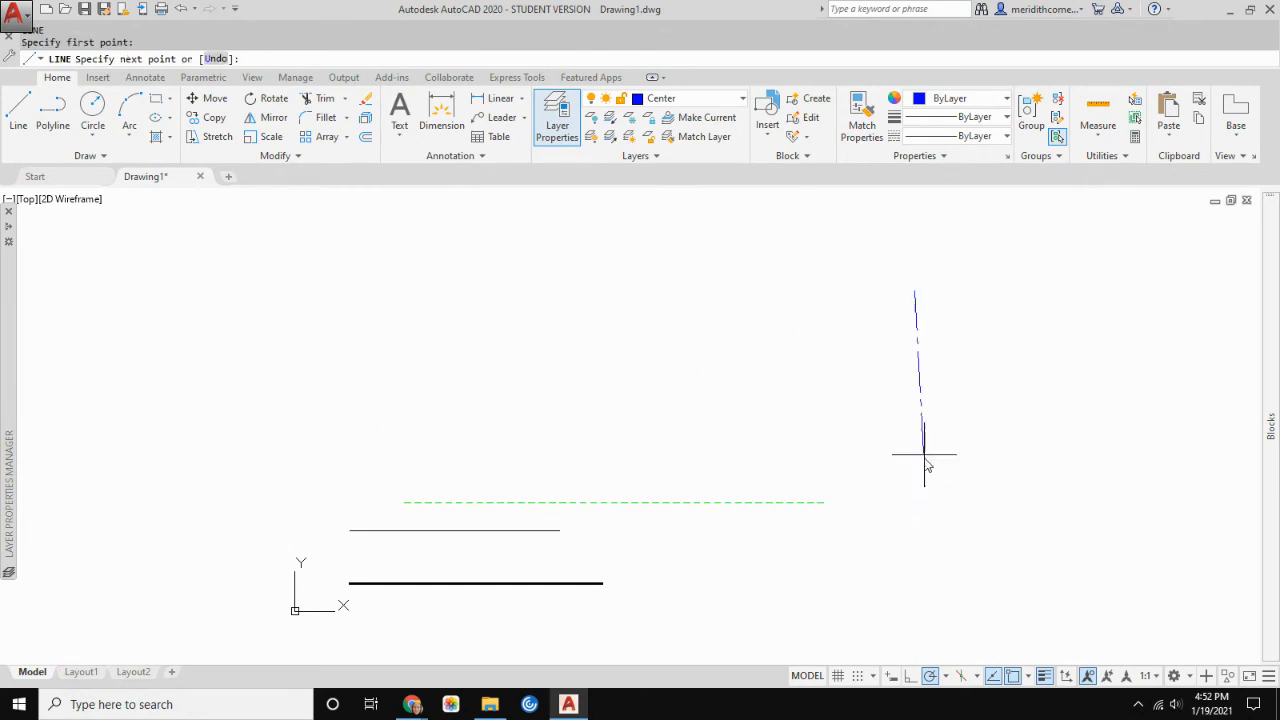
left_click(915, 620)
key("Escape")
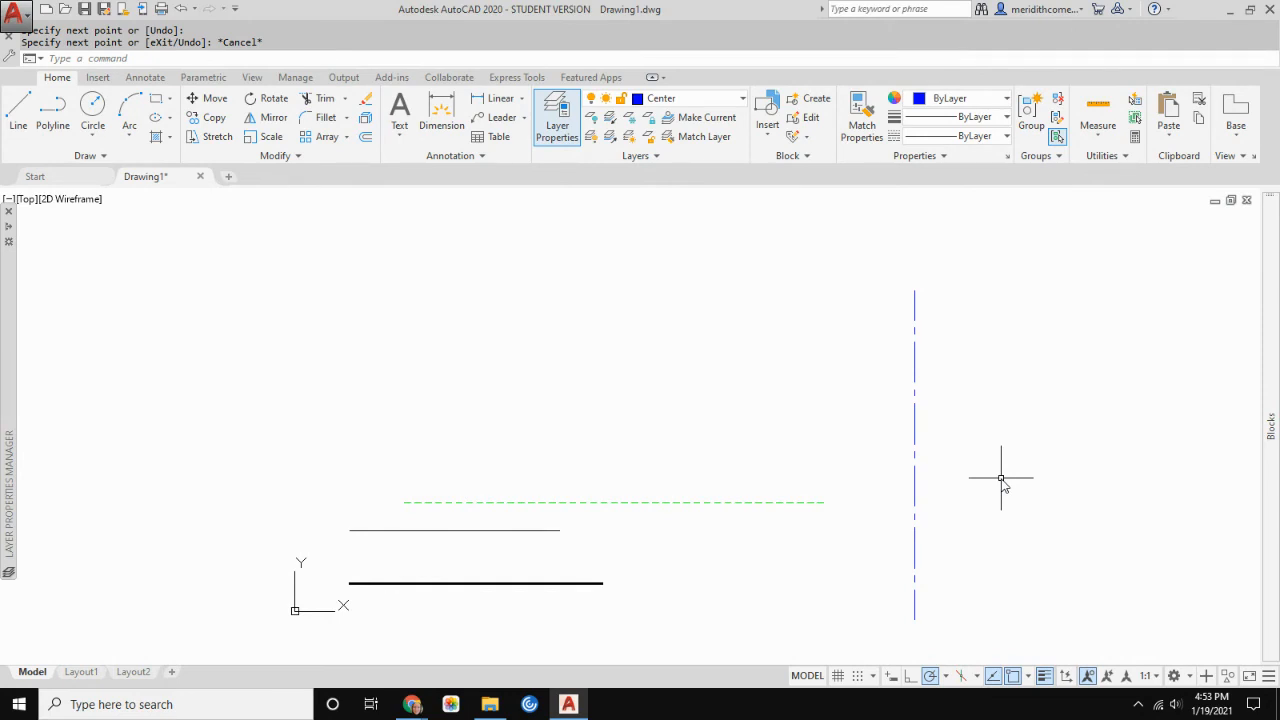
- Erase all four lines with one selection and undo the erasure
left_click(522, 622)
key("Delete")
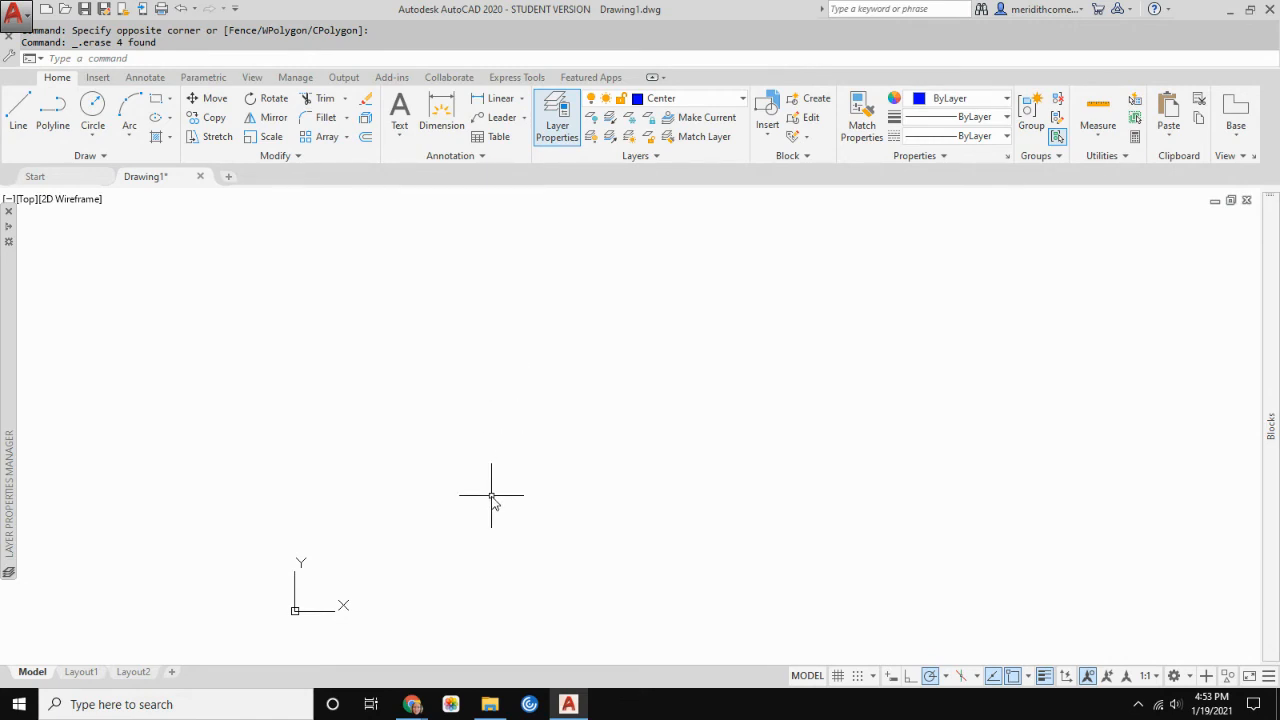
type("u")
key("Return")
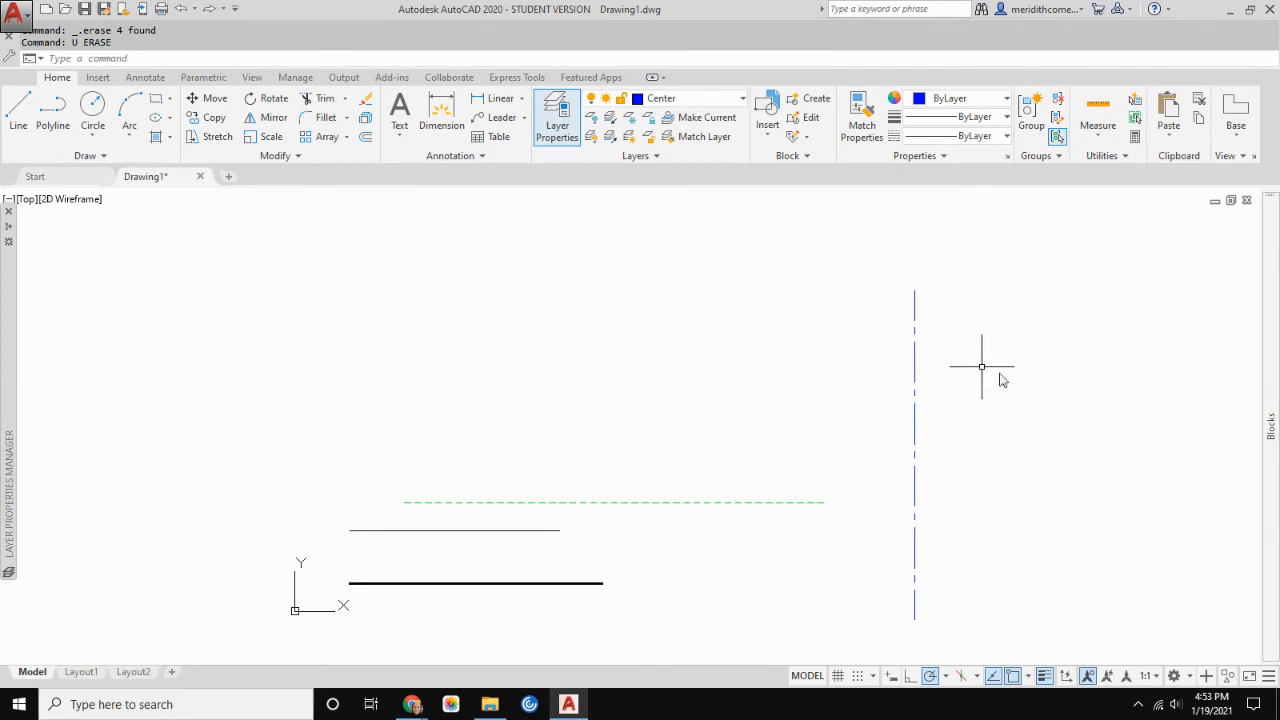
- Practice selecting all four lines with a crossing window made from right to left, and clear the selection
left_click(1068, 362)
left_click(1079, 398)
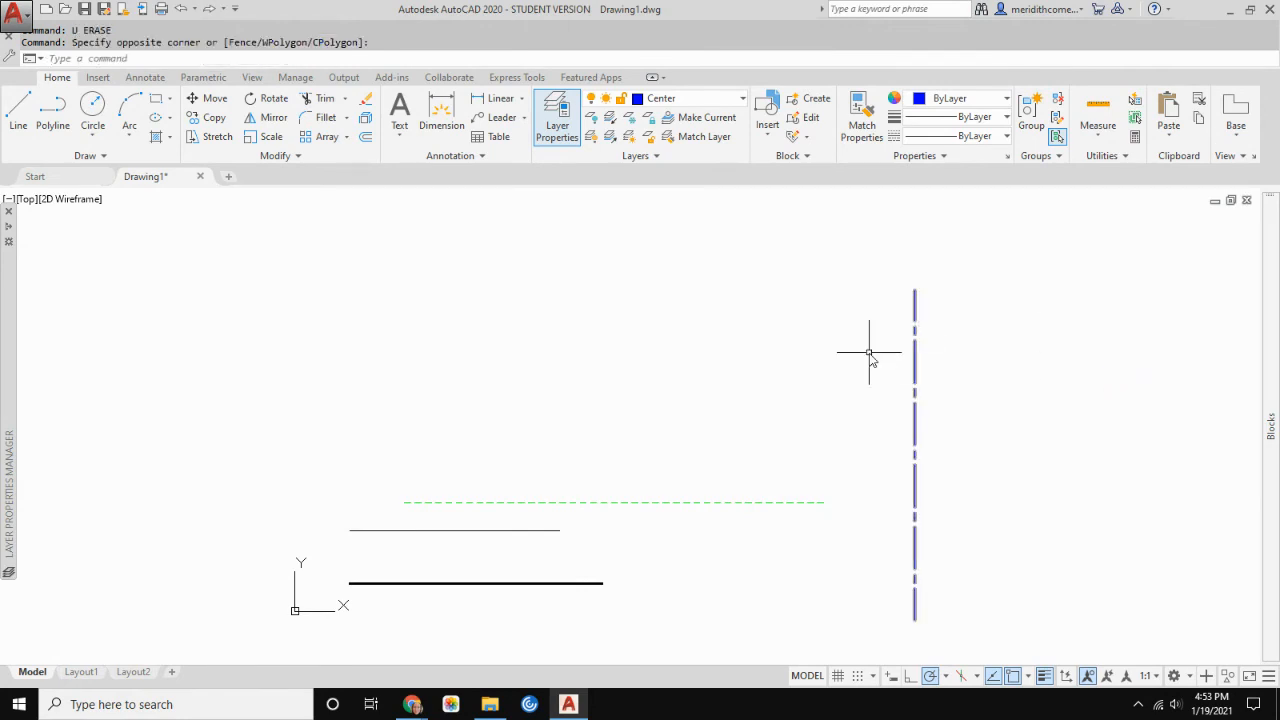
left_click(1095, 261)
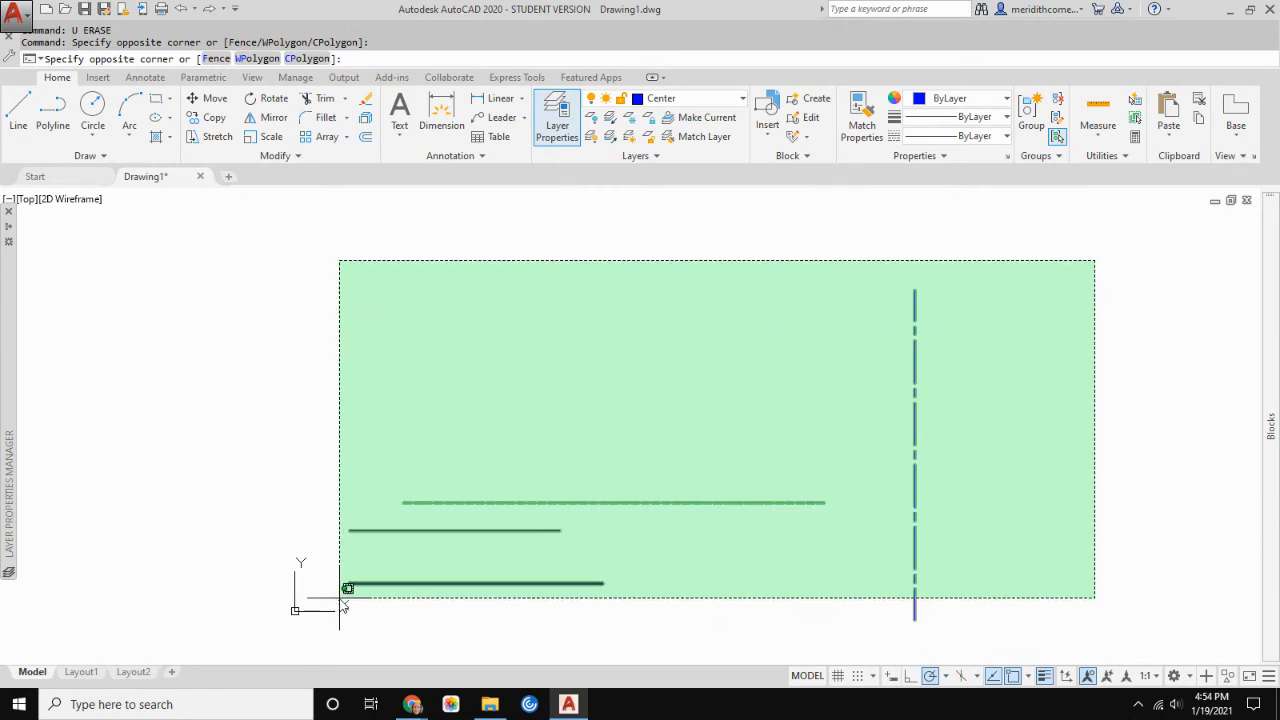
left_click(507, 611)
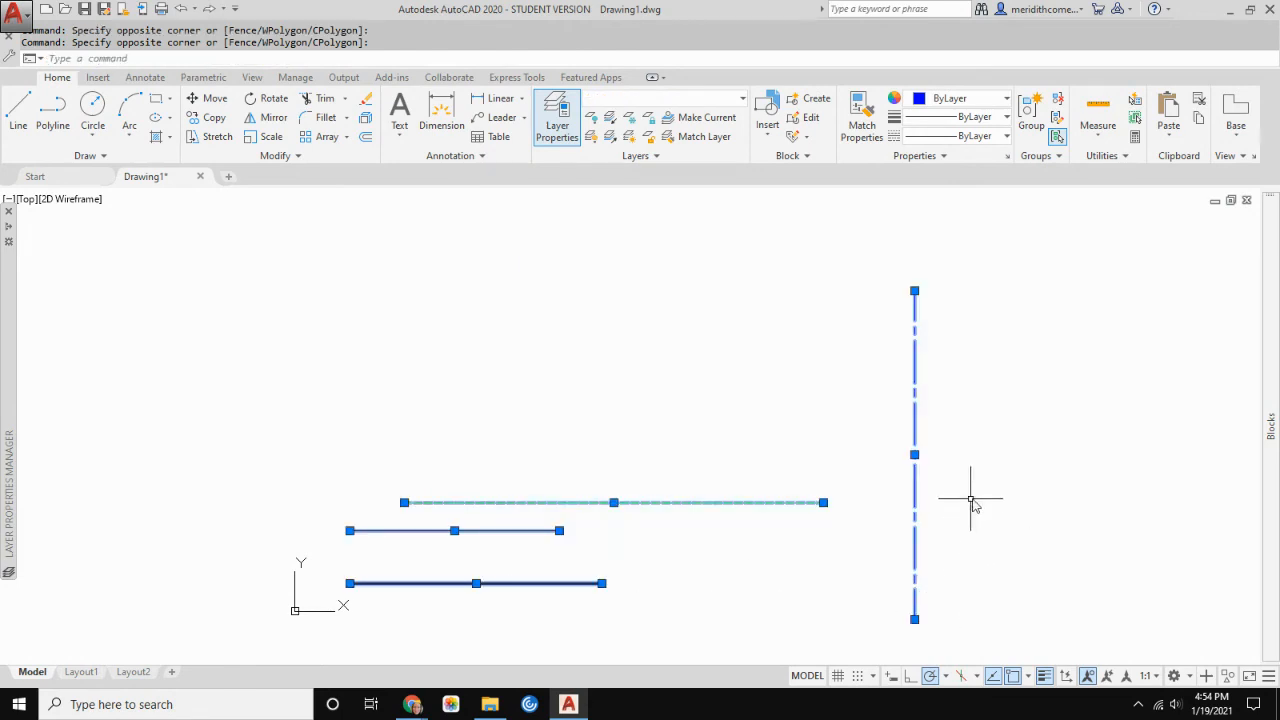
key("Escape")
- Practice selecting all four lines with an enclosing window made from left to right, and clear the selection
left_click(249, 220)
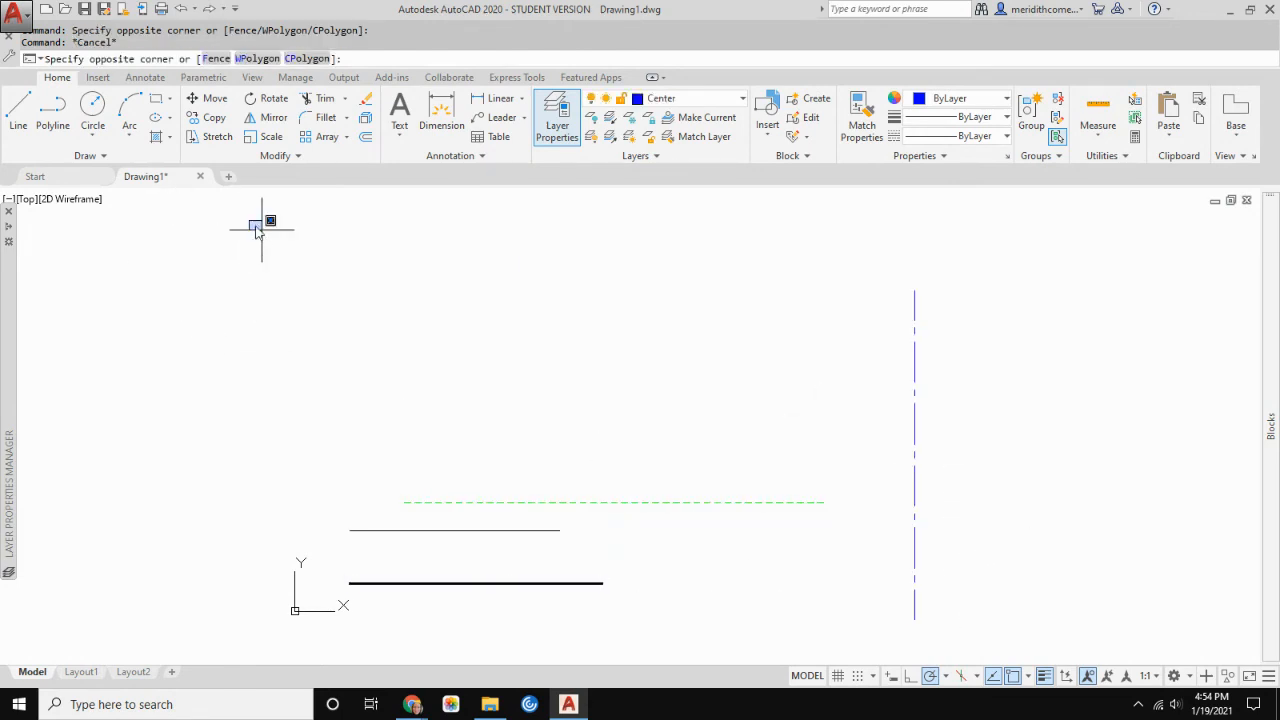
left_click(260, 229)
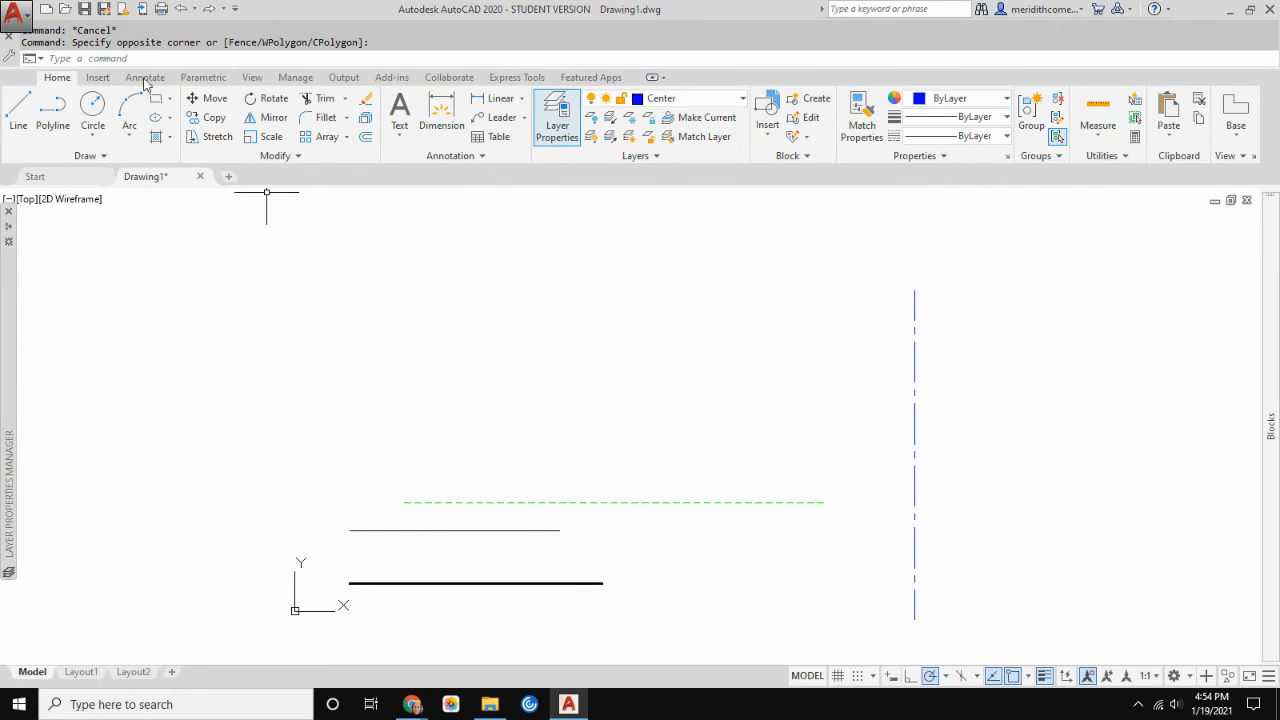
left_click(318, 234)
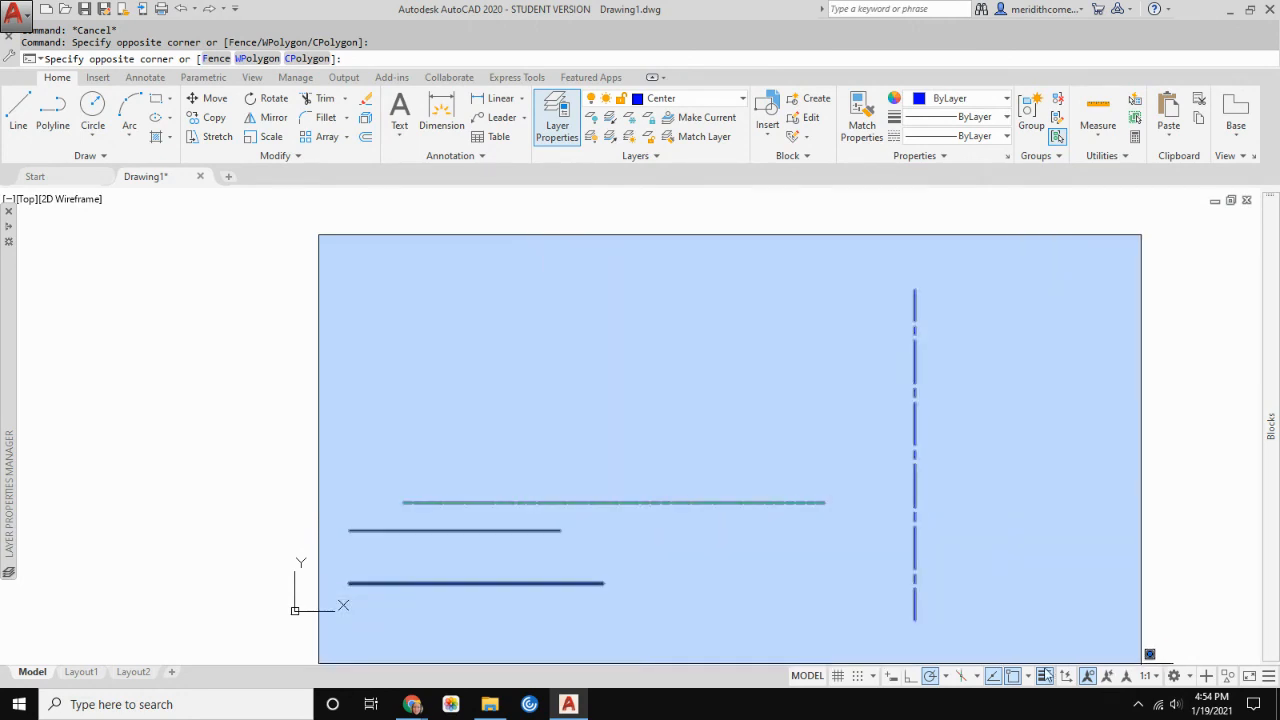
left_click(962, 638)
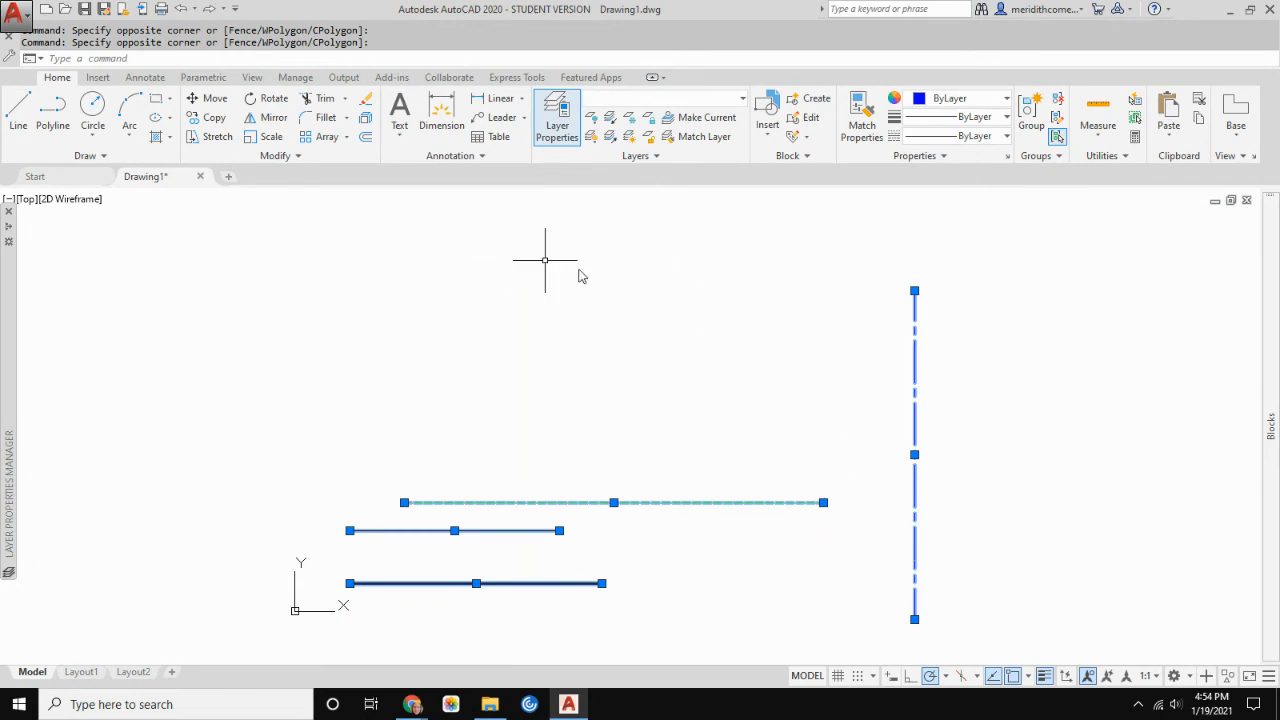
key("Escape")
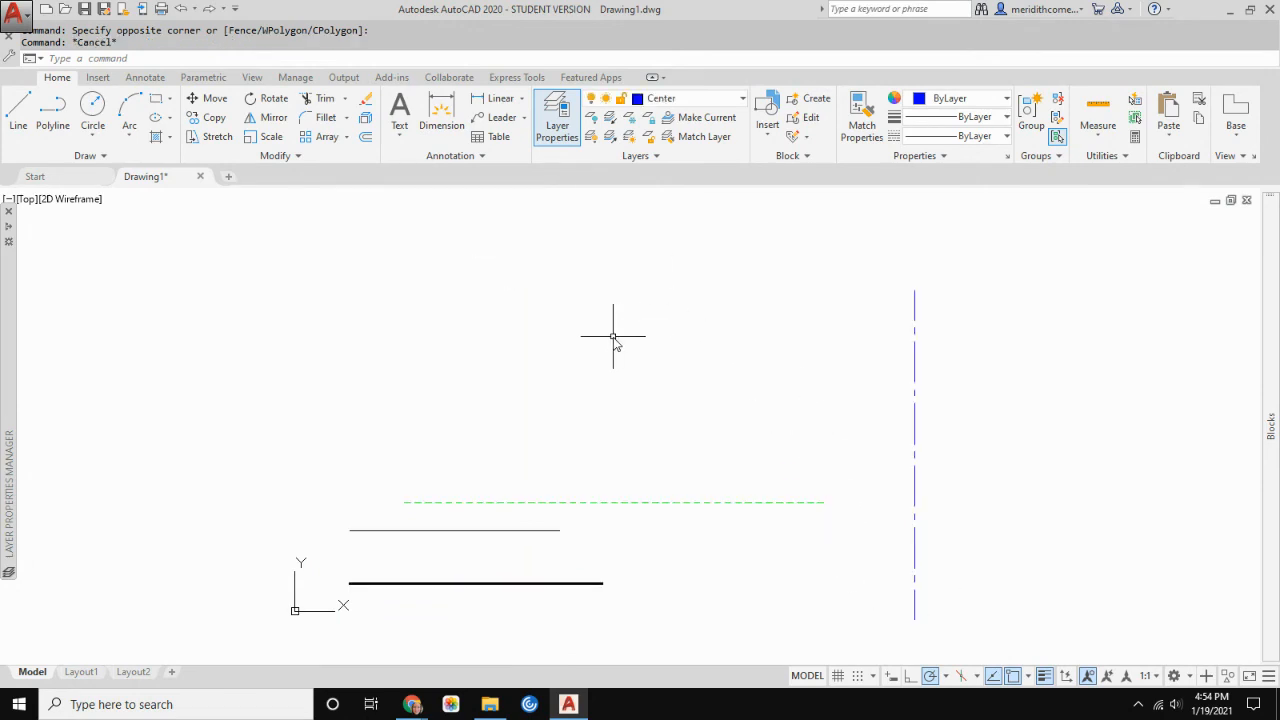
- Practice selecting all four lines with crossing windows that only partly cover them, clearing the selection after each
left_click(1023, 382)
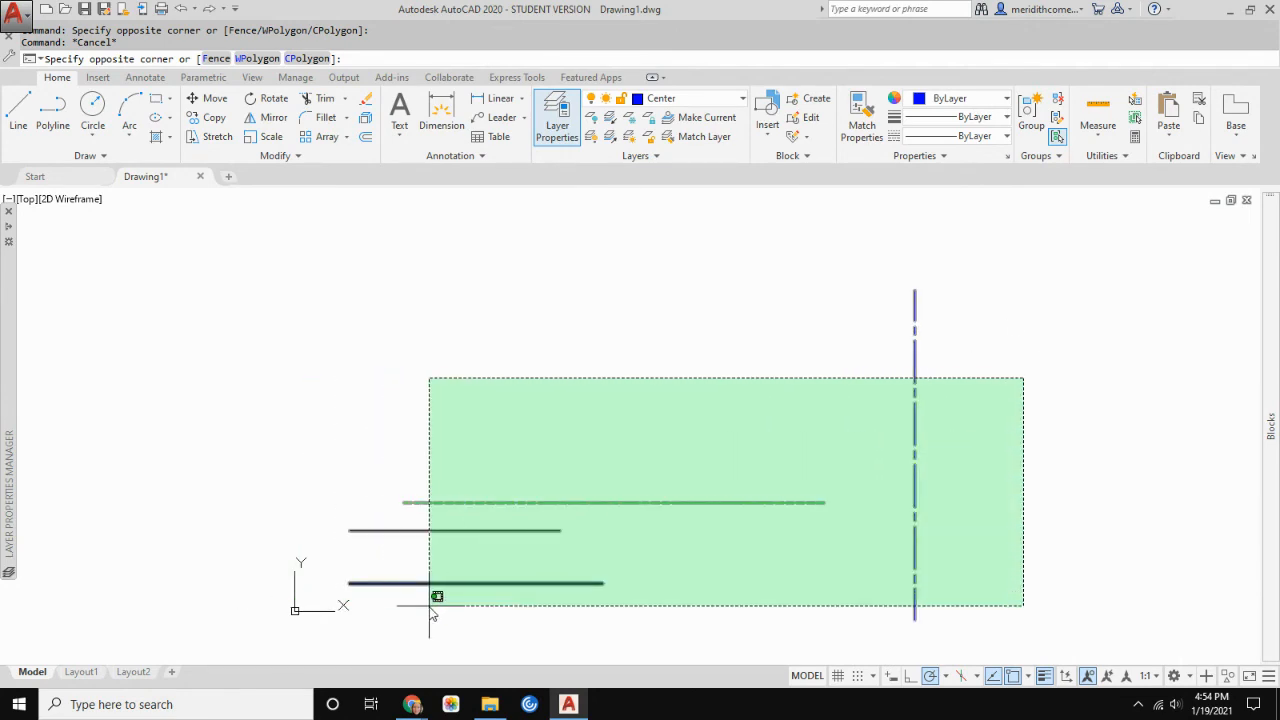
left_click(431, 598)
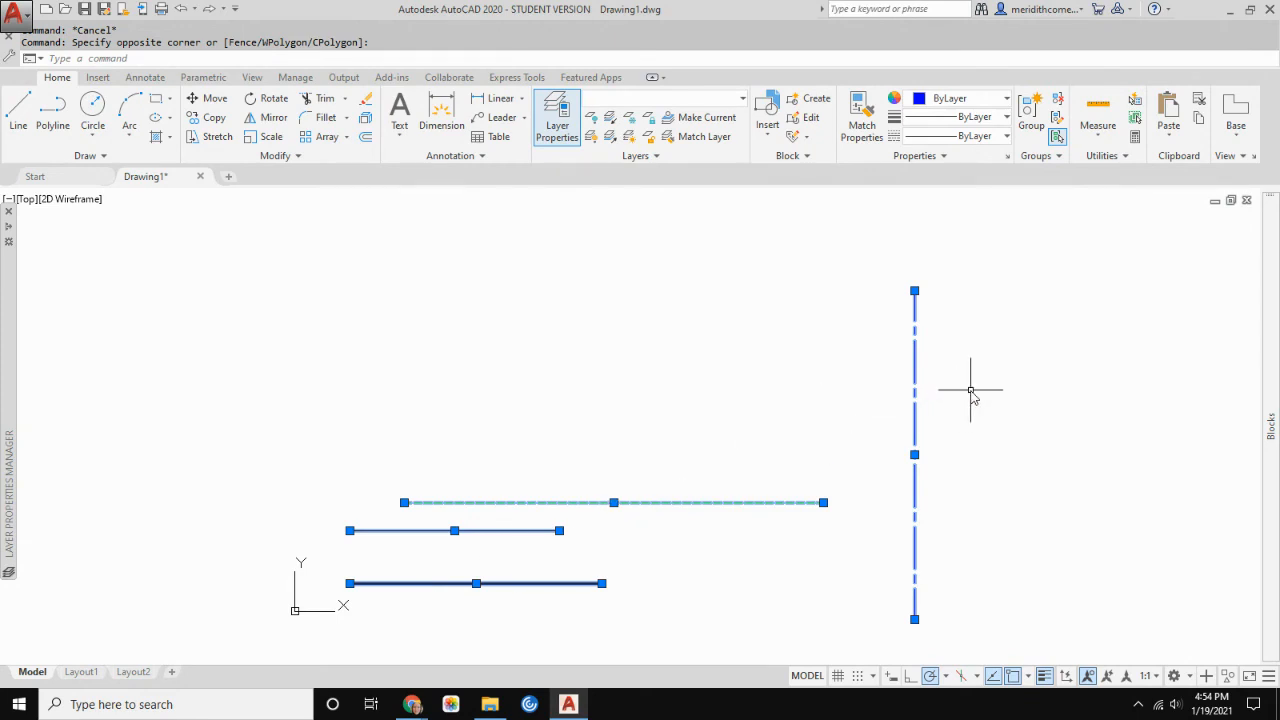
key("Escape")
left_click(1028, 381)
left_click(507, 599)
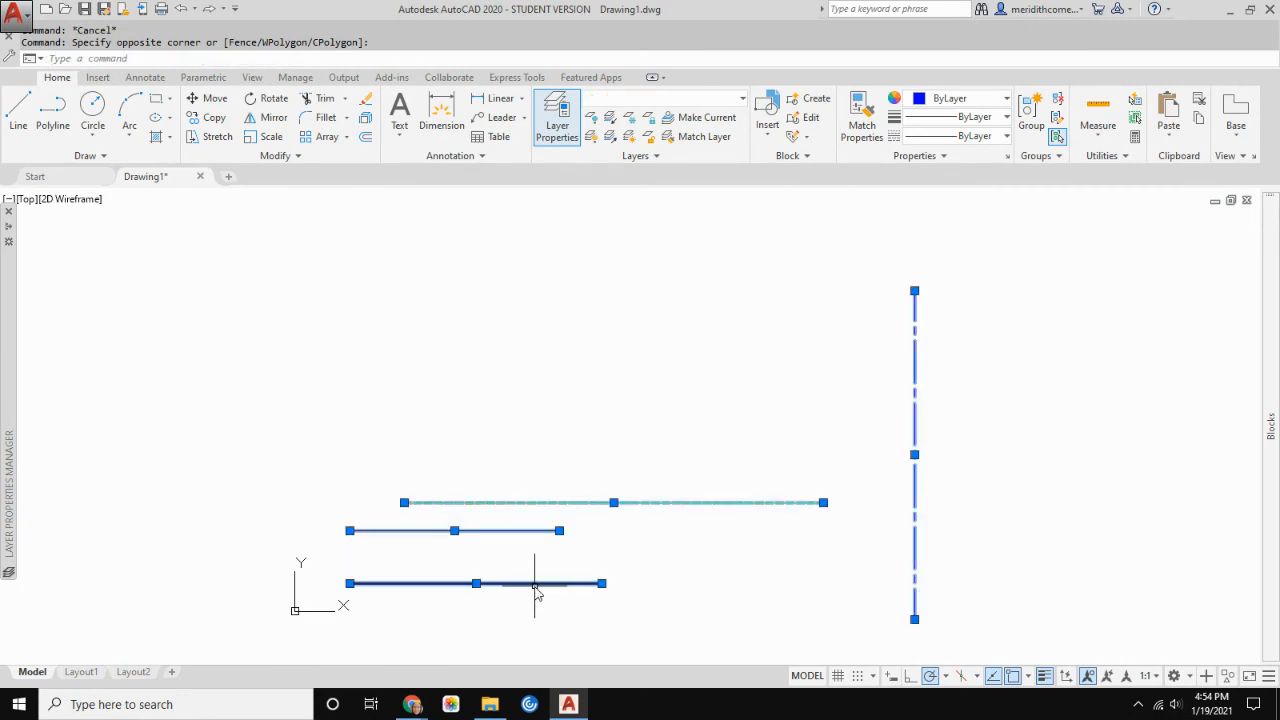
key("Escape")
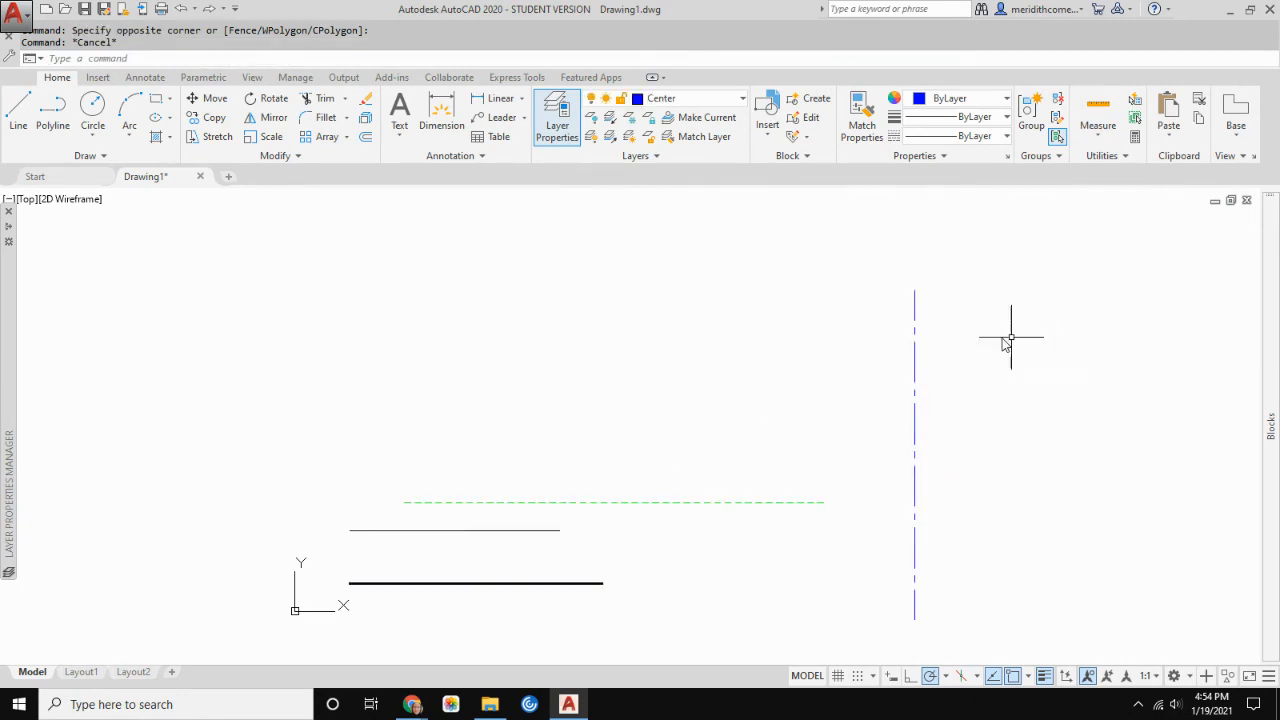
- Practice starting a crossing window over the vertical line and an enclosing window beside it, cancelling each
left_click(1014, 330)
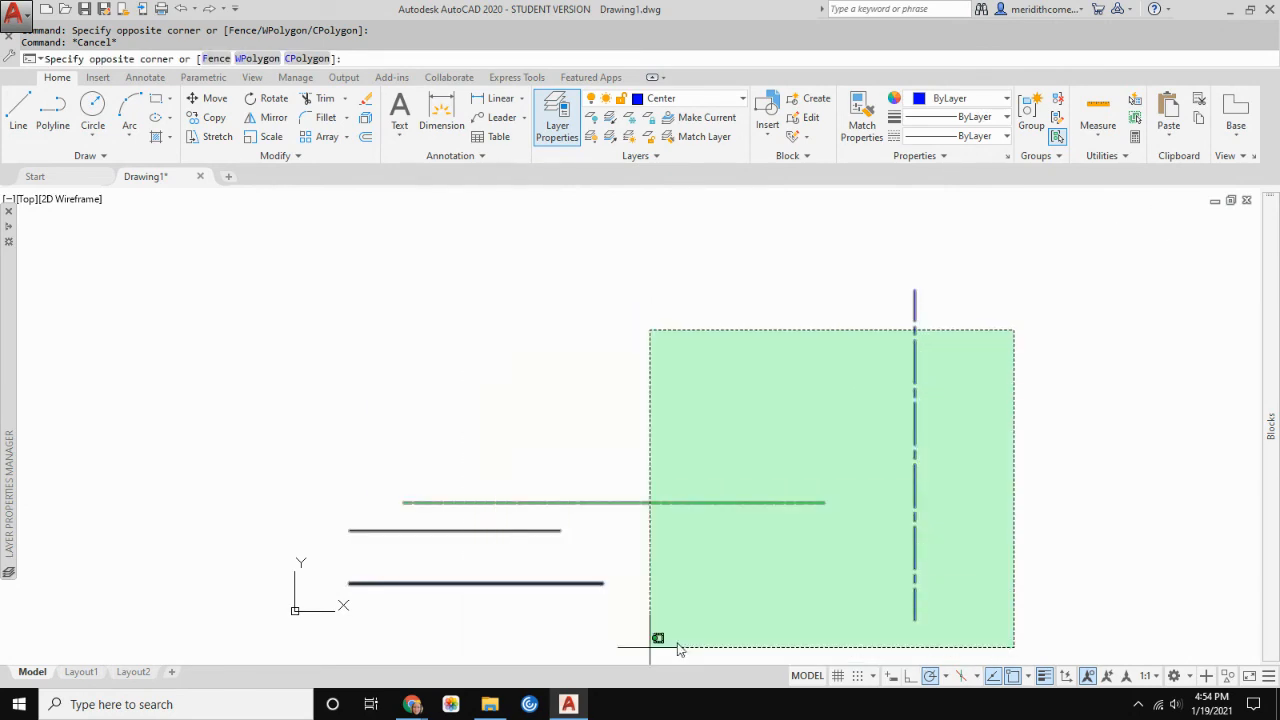
key("Escape")
left_click(992, 349)
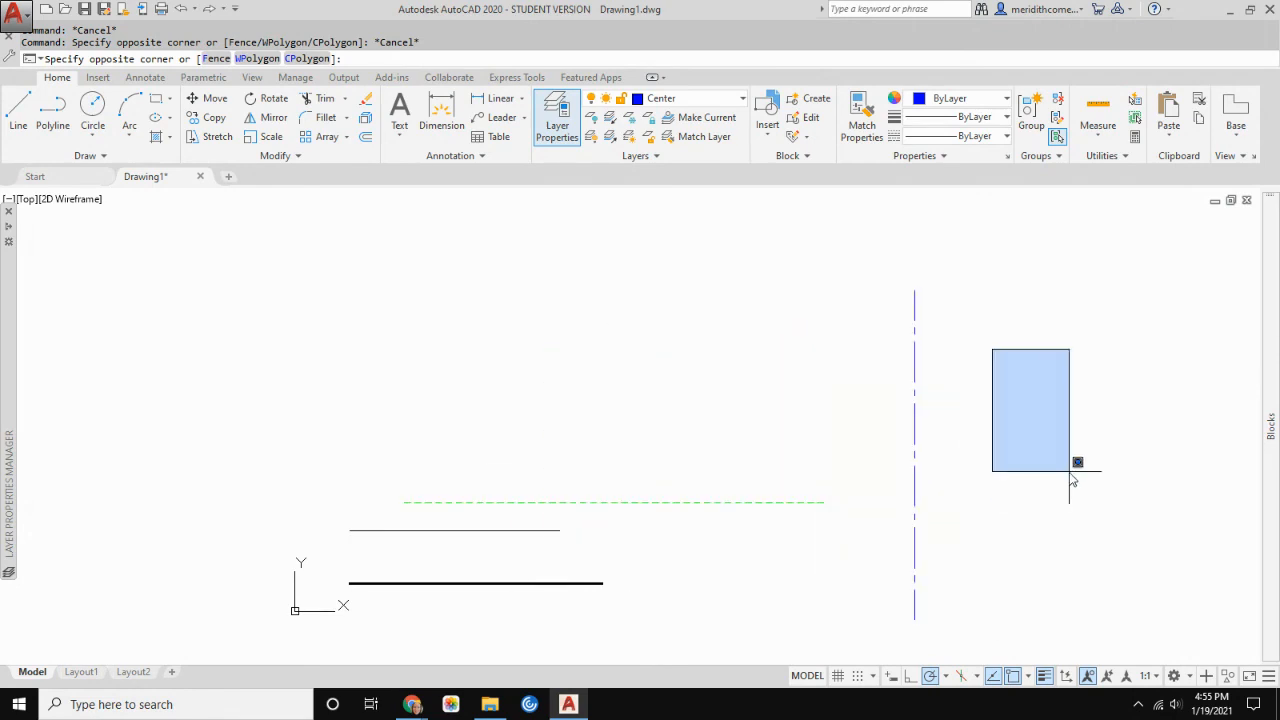
key("Escape")
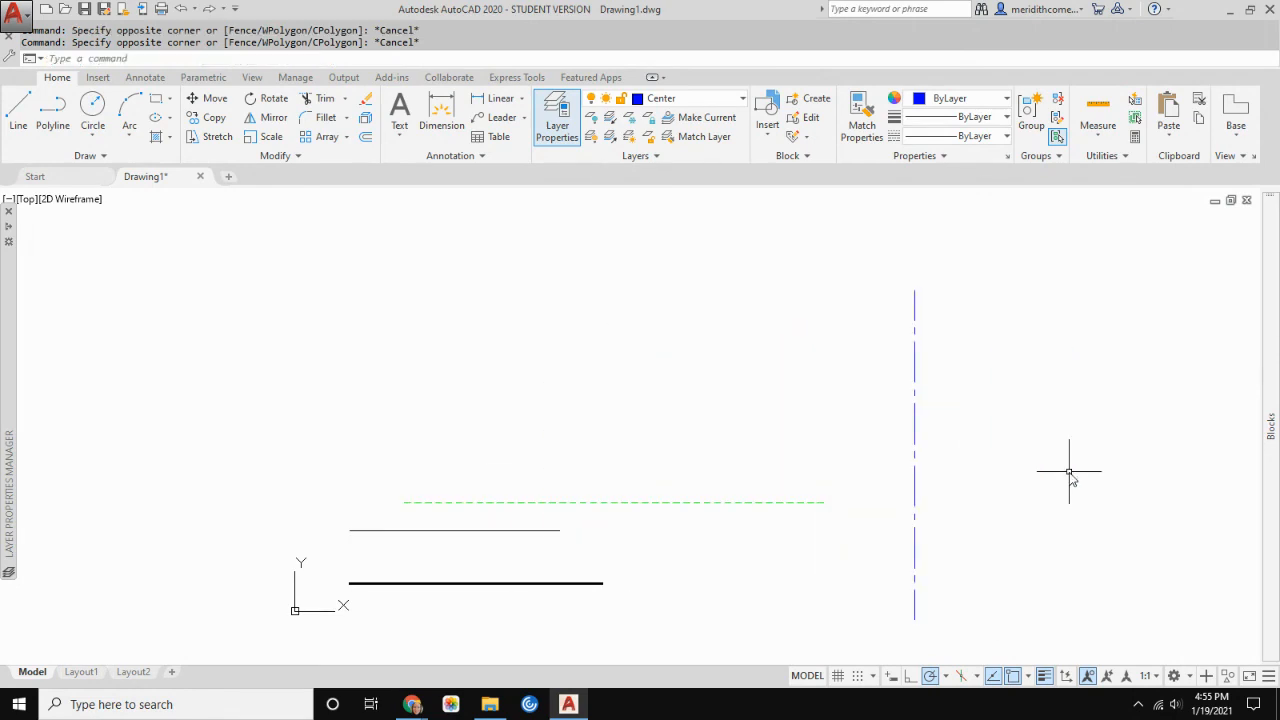
- Select all four lines with a crossing window, delete them, and undo the deletion
left_click(1040, 318)
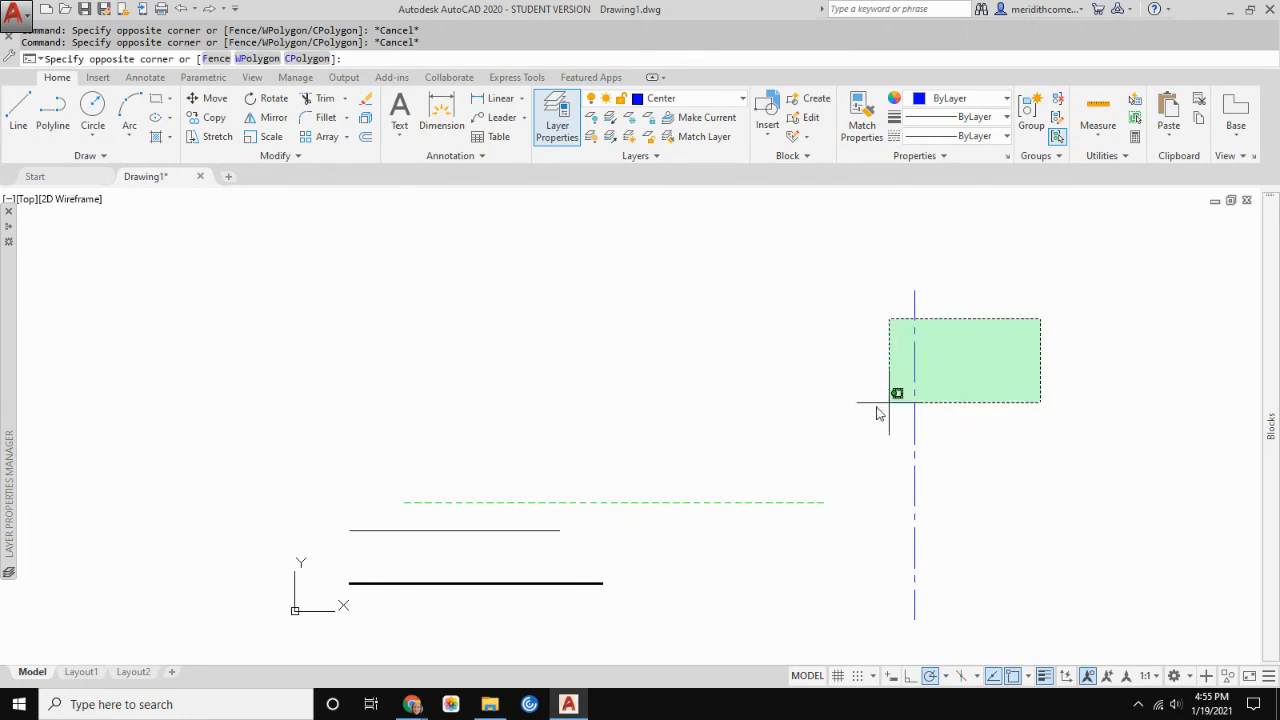
left_click(456, 605)
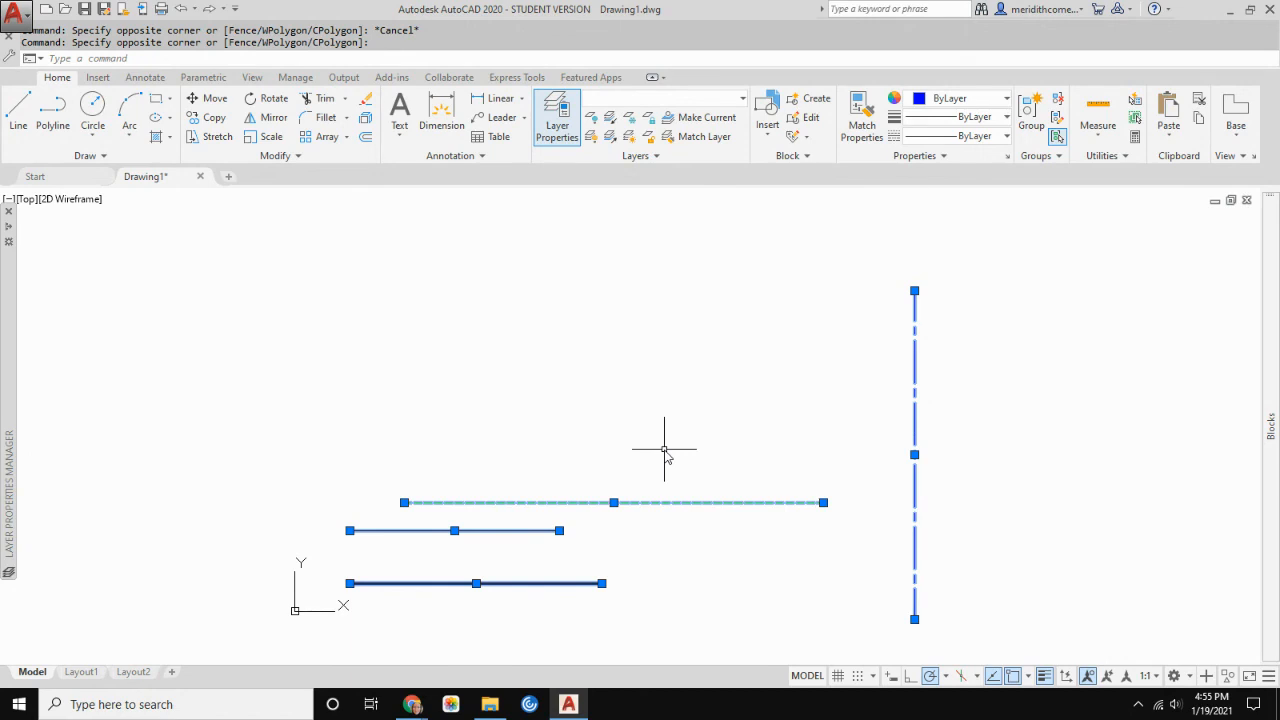
key("Delete")
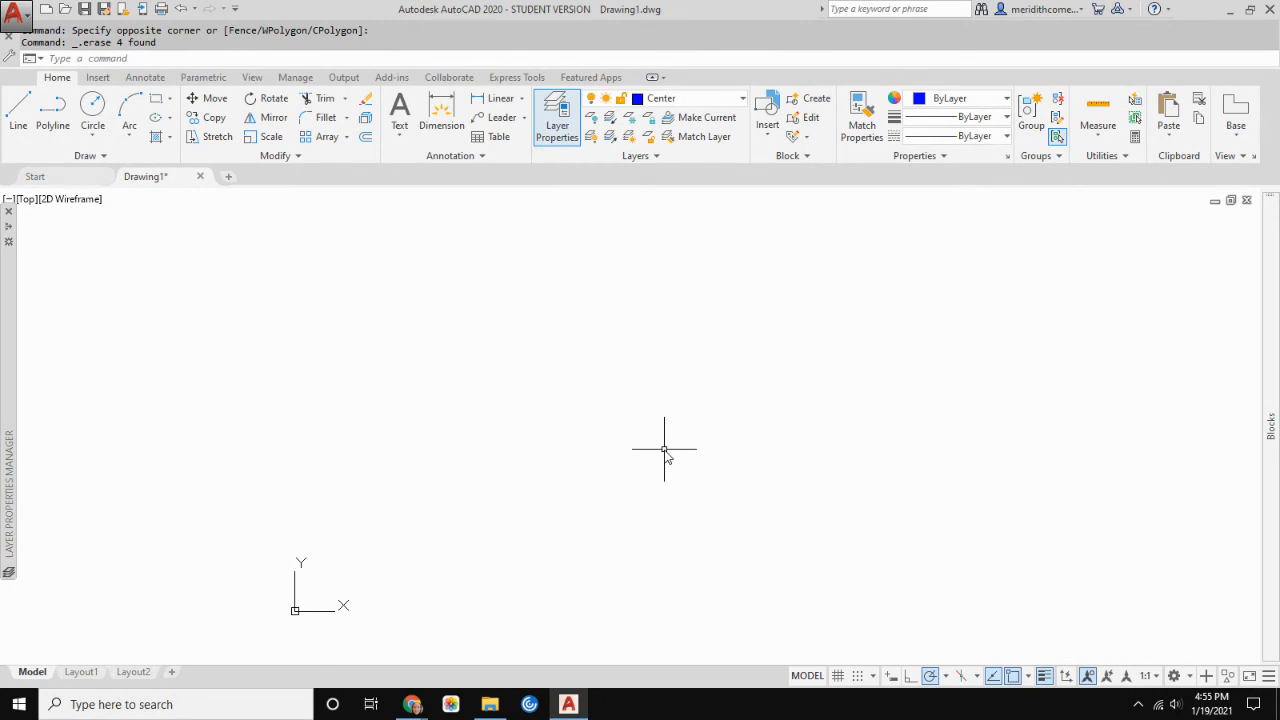
key("Escape")
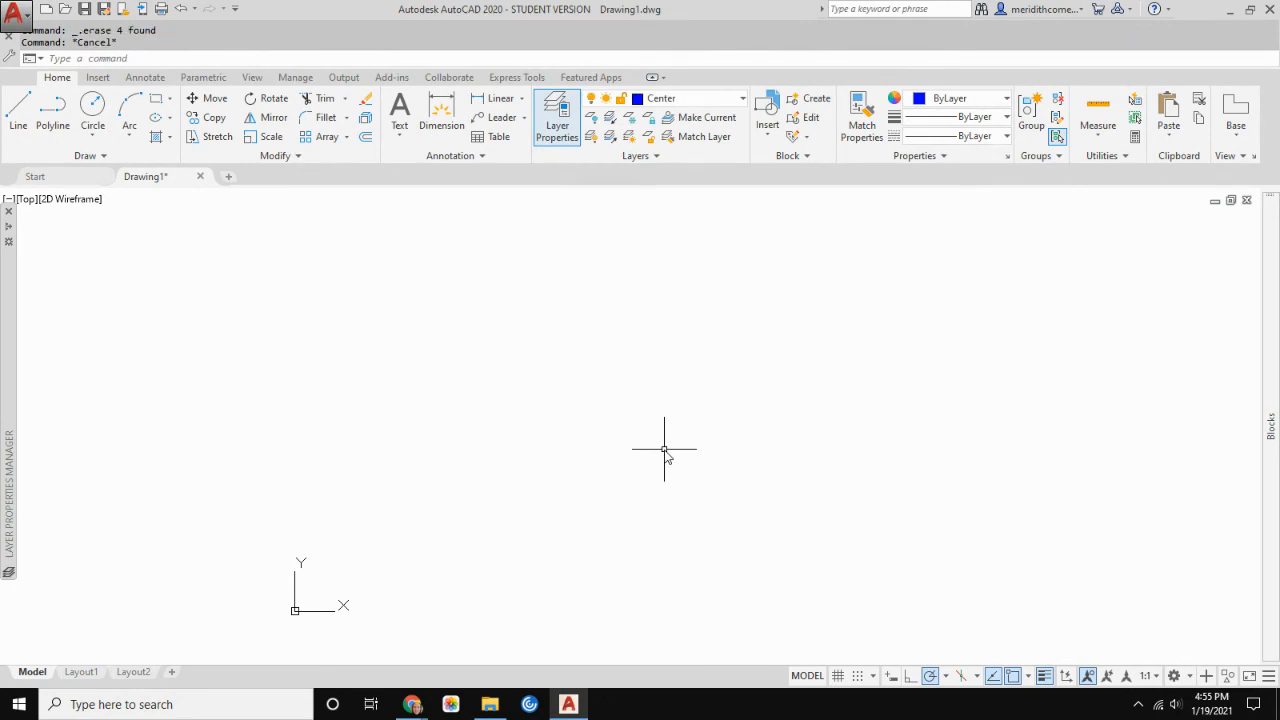
key("ctrl+z")
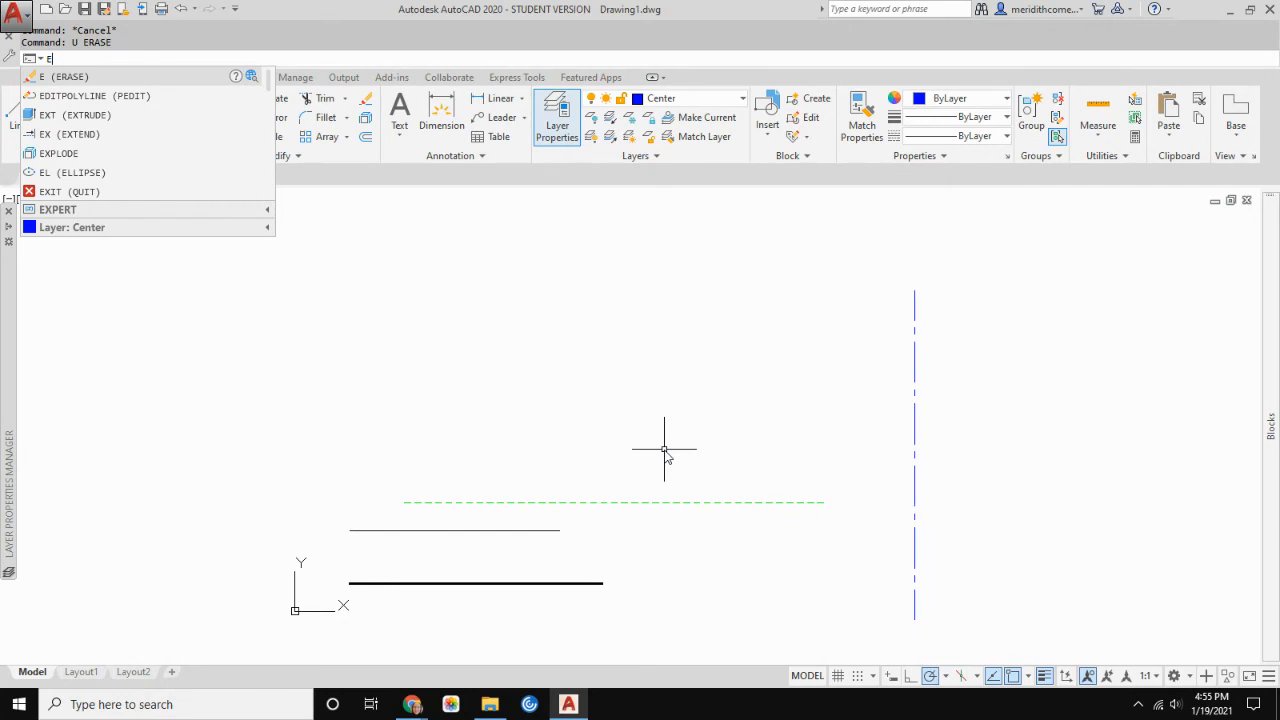
- Erase all four lines with the Erase command, choosing the green dashed line first and the rest with a crossing window
key("Return")
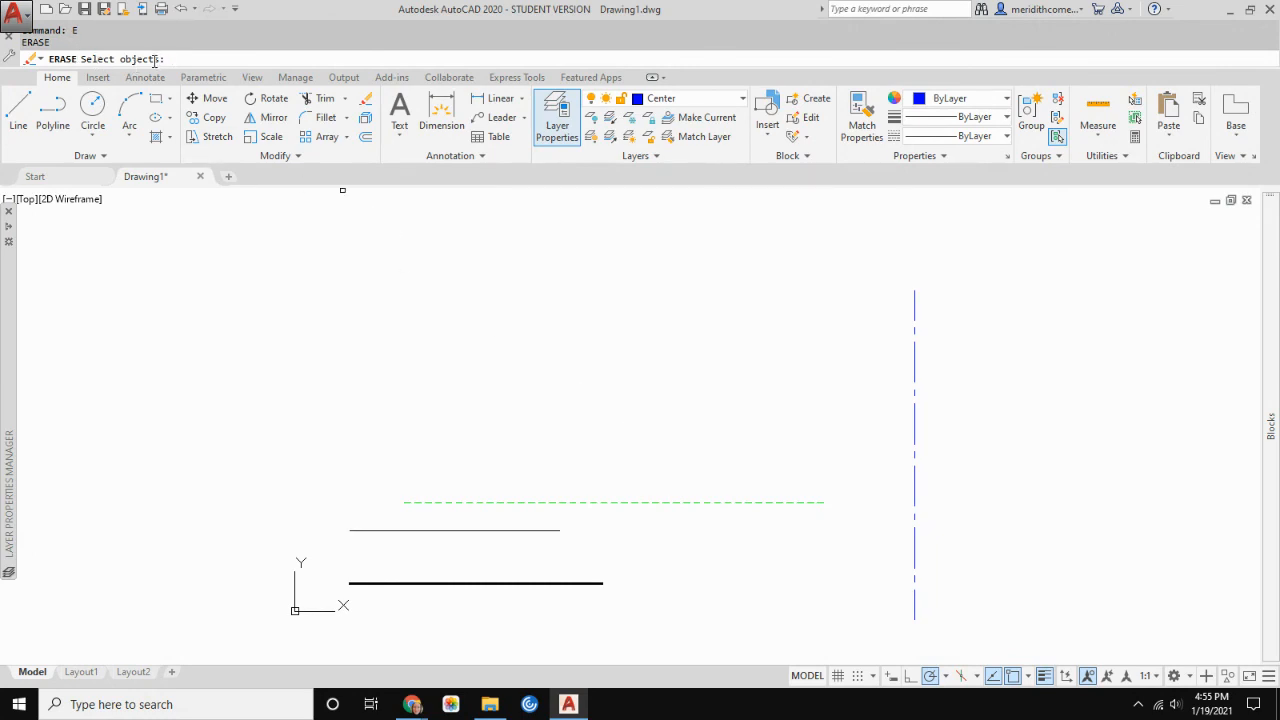
left_click(533, 503)
left_click(1015, 418)
left_click(474, 610)
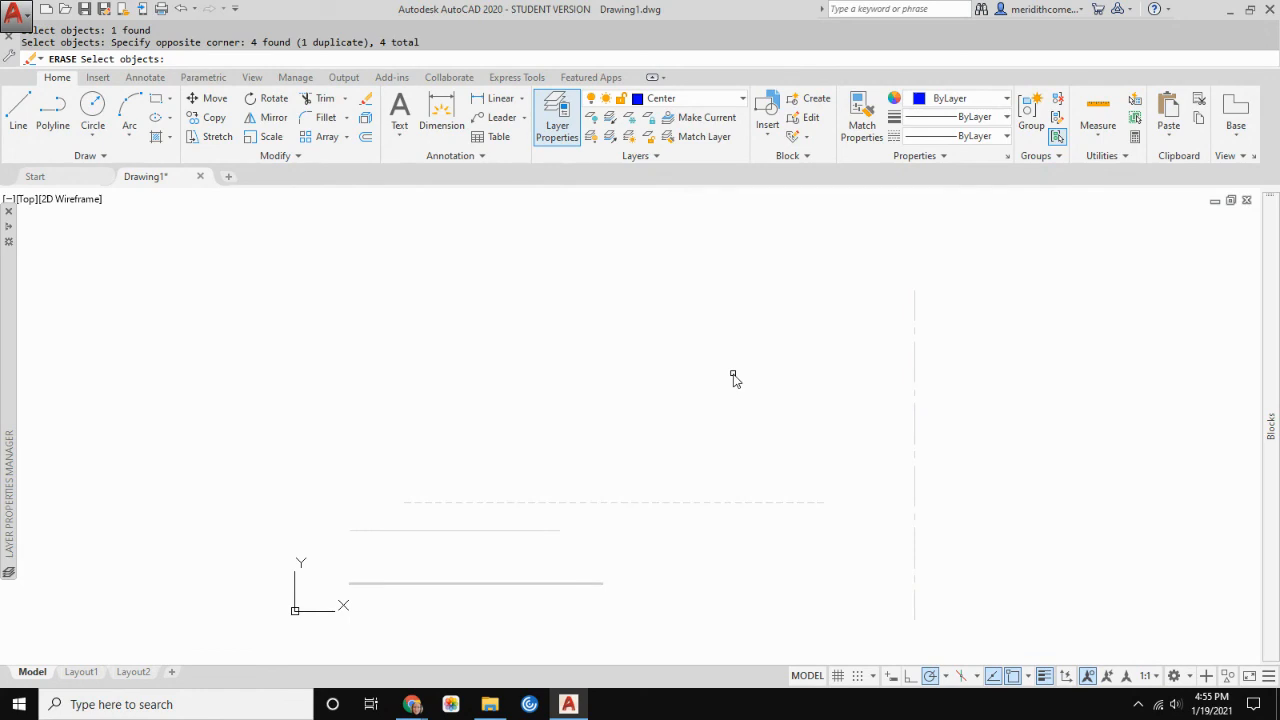
key("Return")
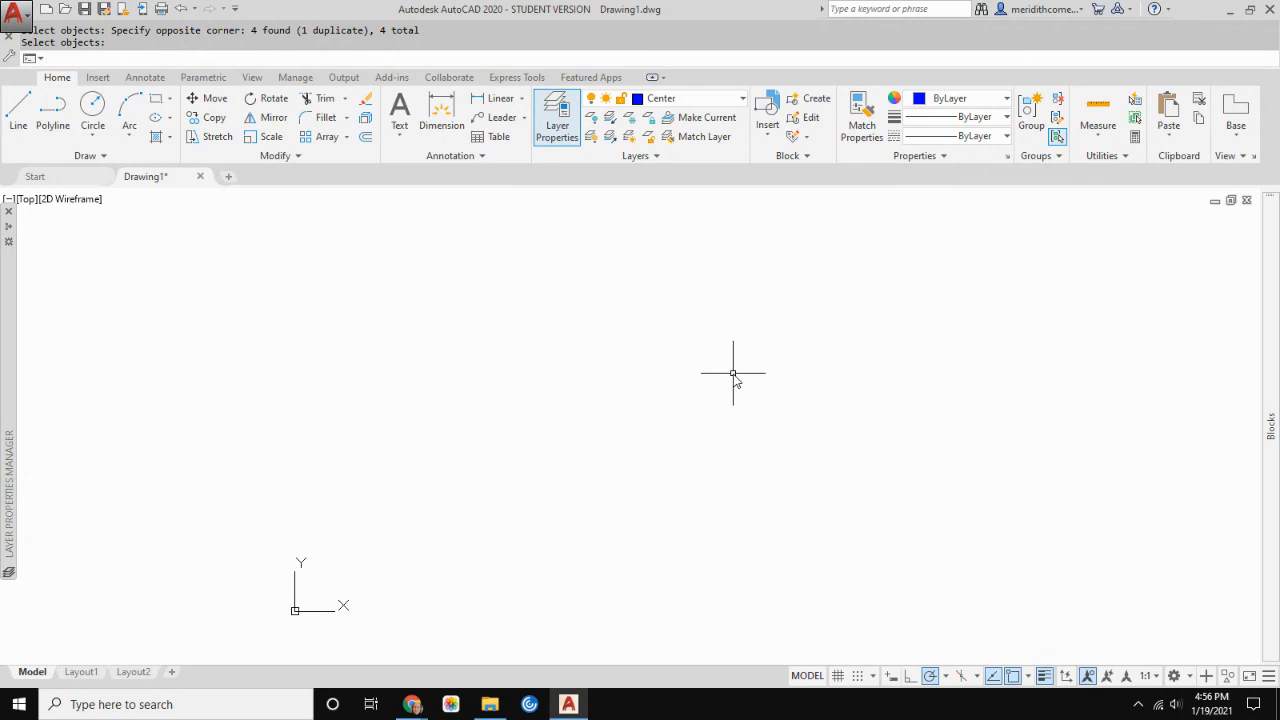
- Try a circle centred in the middle of the drawing area, switch it to the Diameter option, and cancel the command
left_click(97, 112)
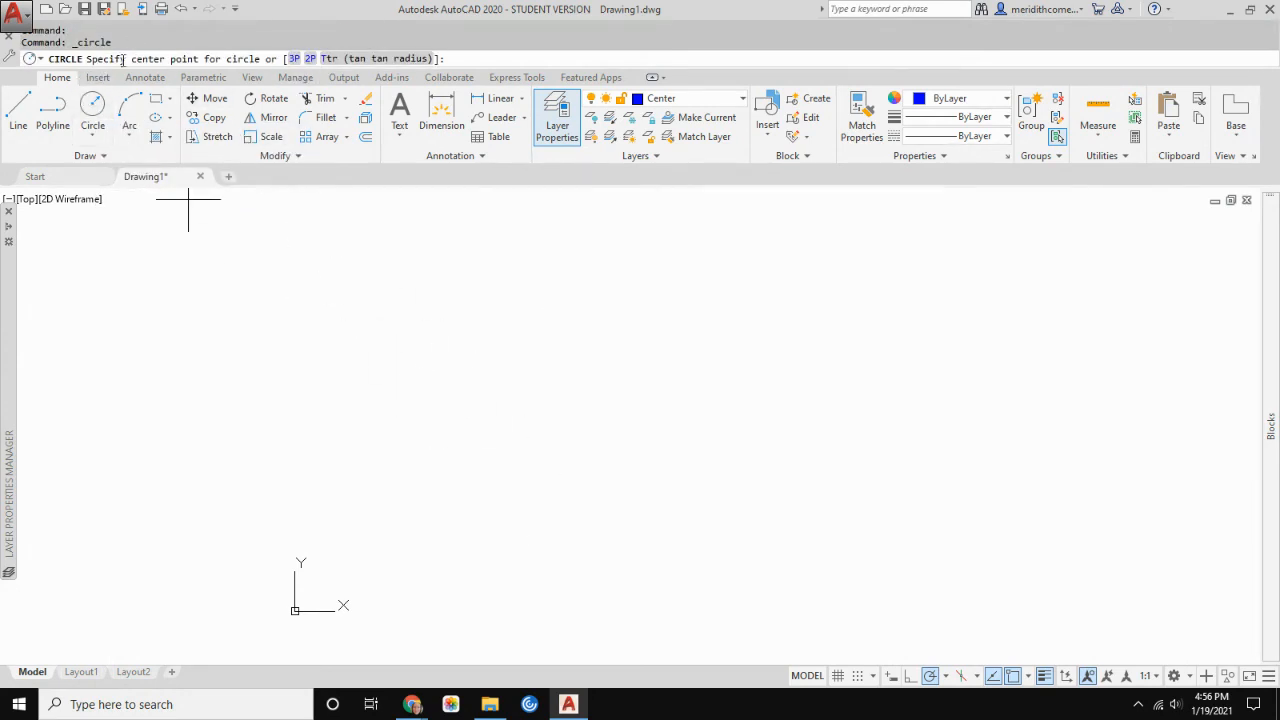
left_click(608, 458)
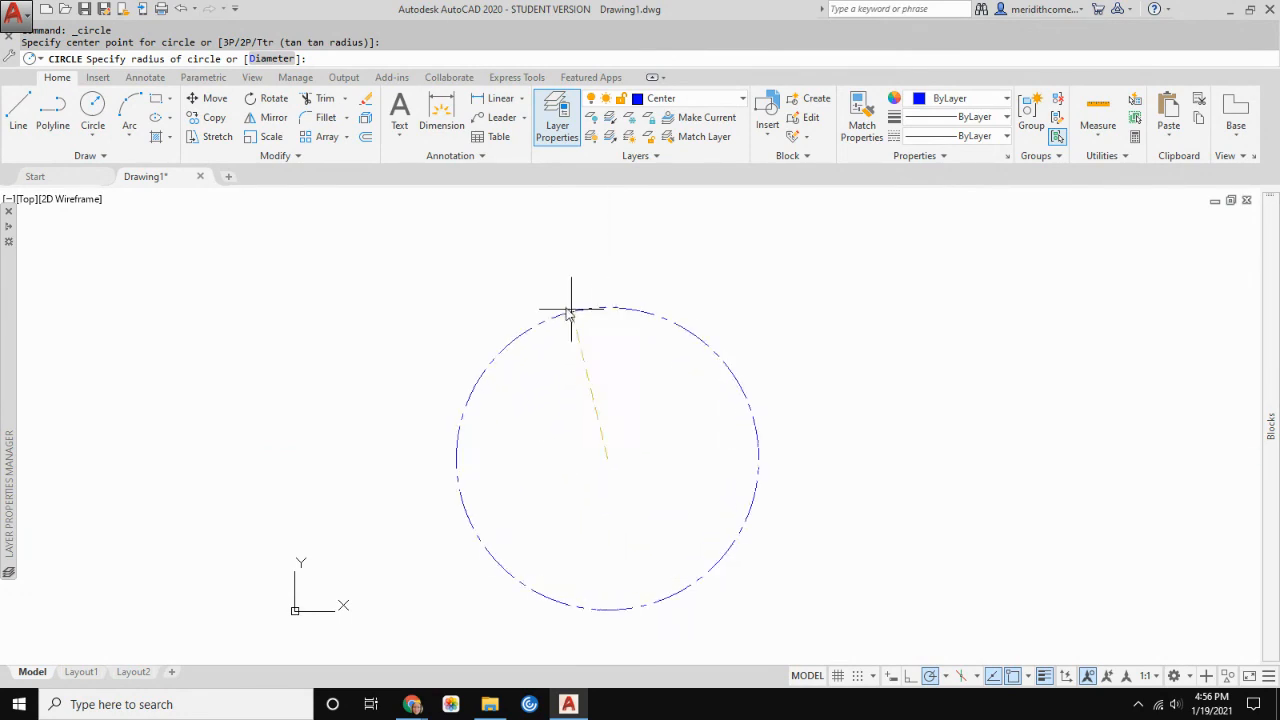
left_click(270, 59)
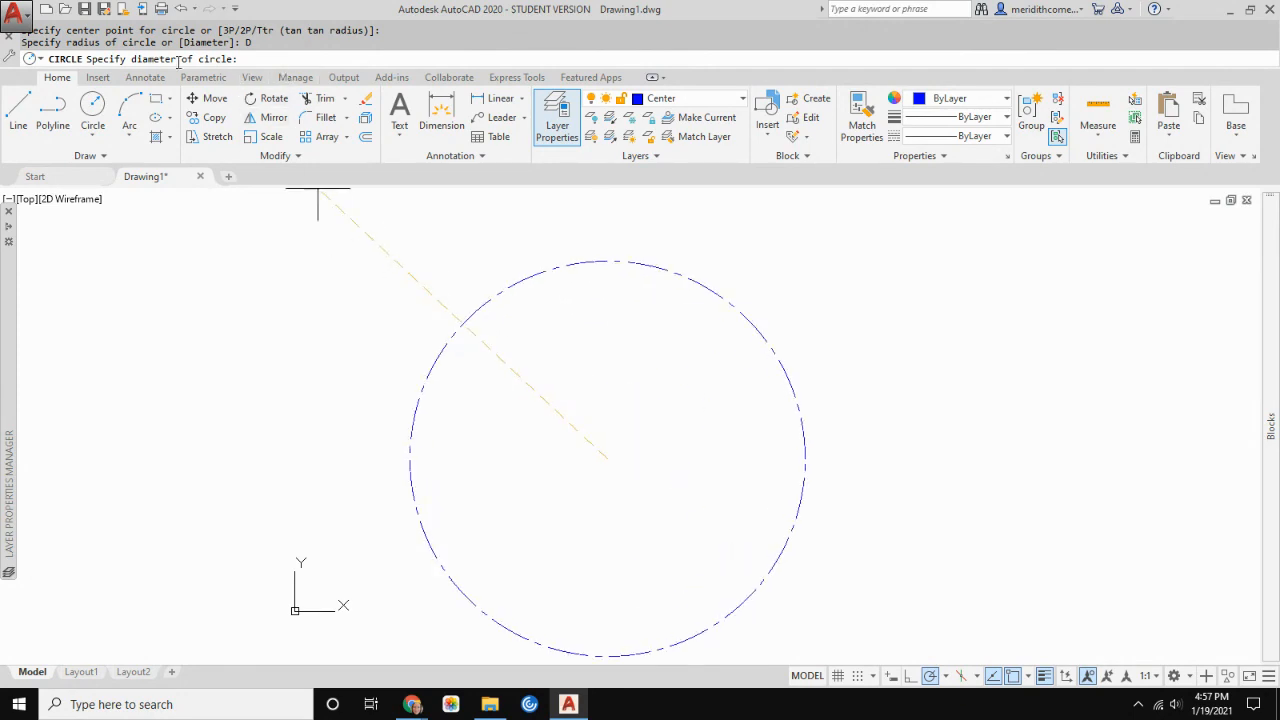
key("Escape")
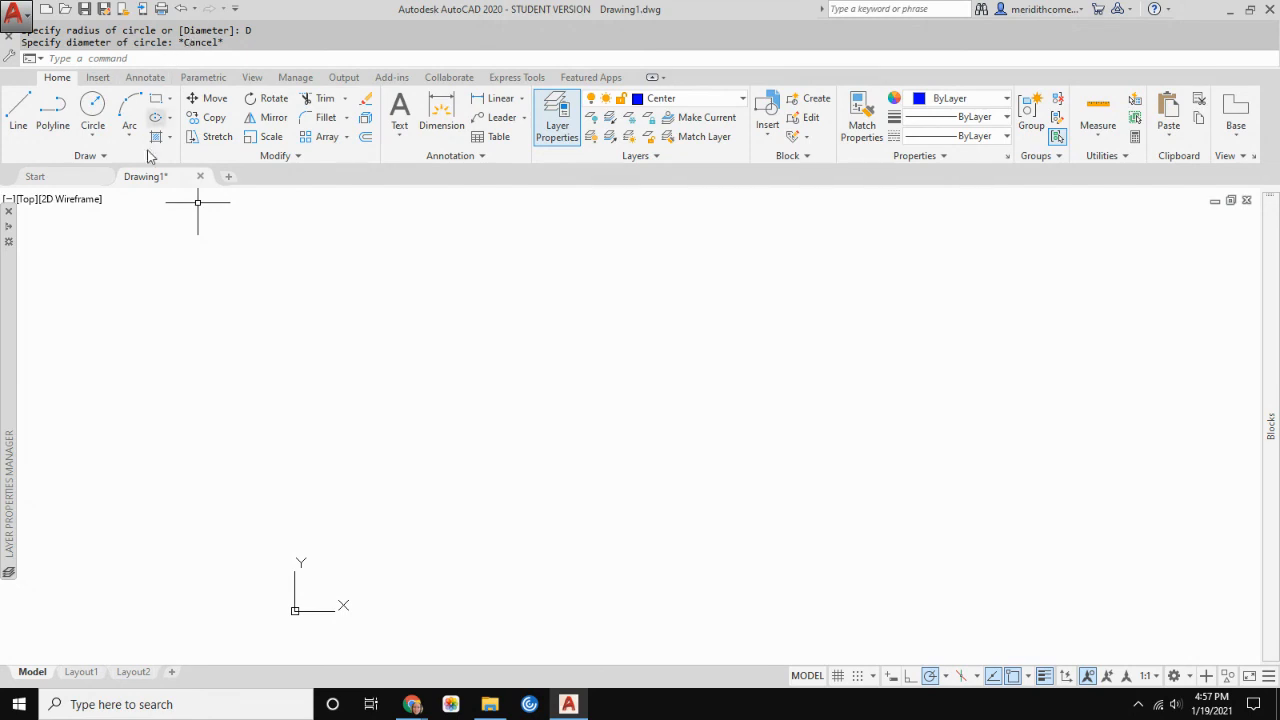
- Draw a wide, upward-bulging three-point arc across the drawing area on the Center layer
left_click(129, 108)
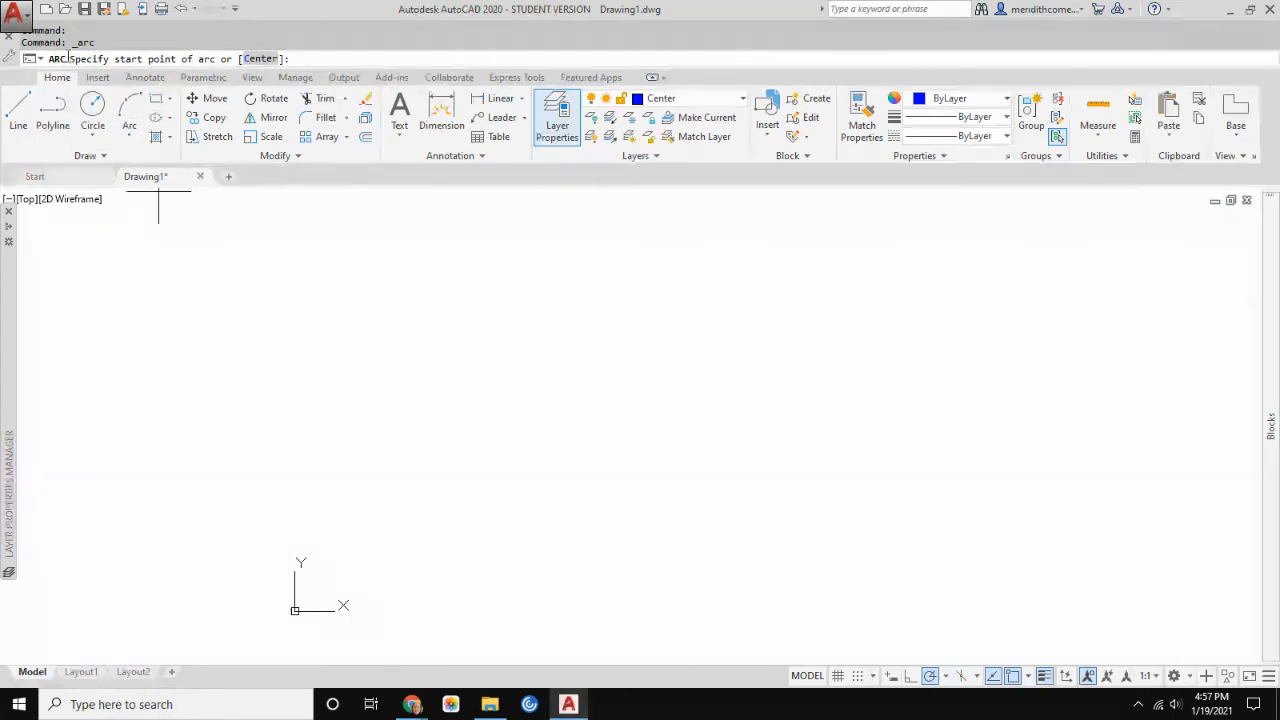
left_click(476, 411)
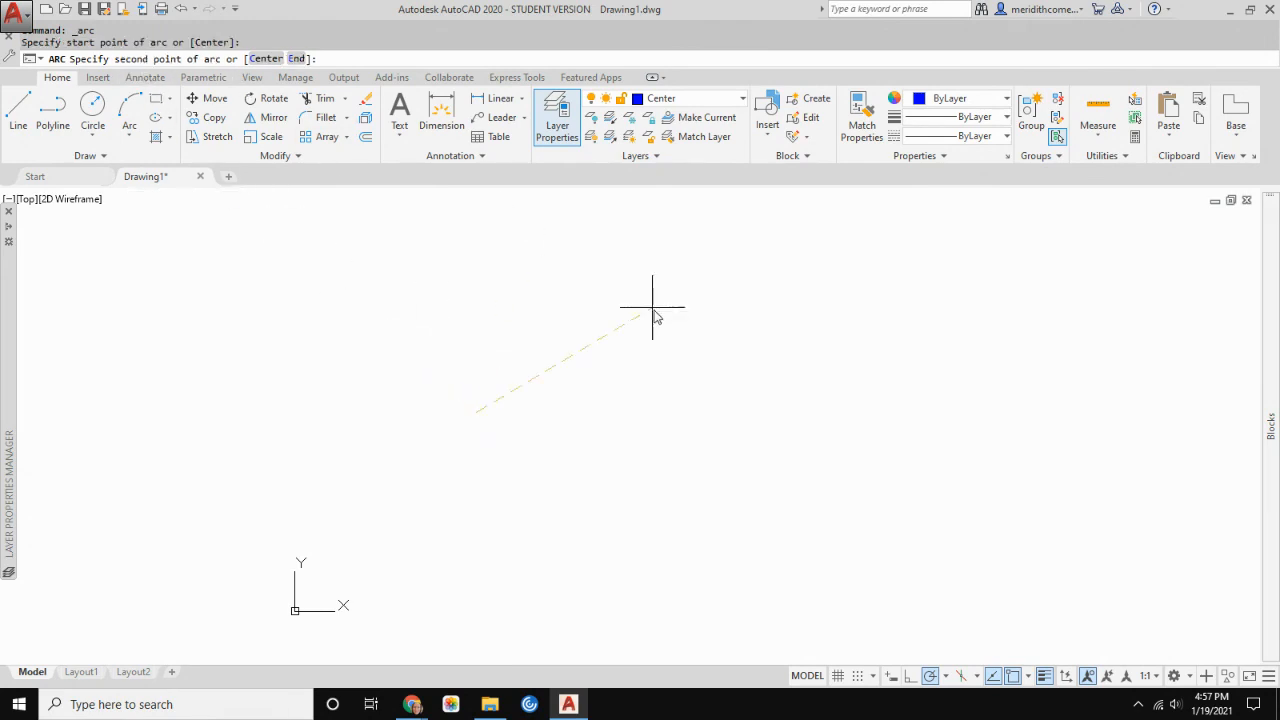
left_click(655, 358)
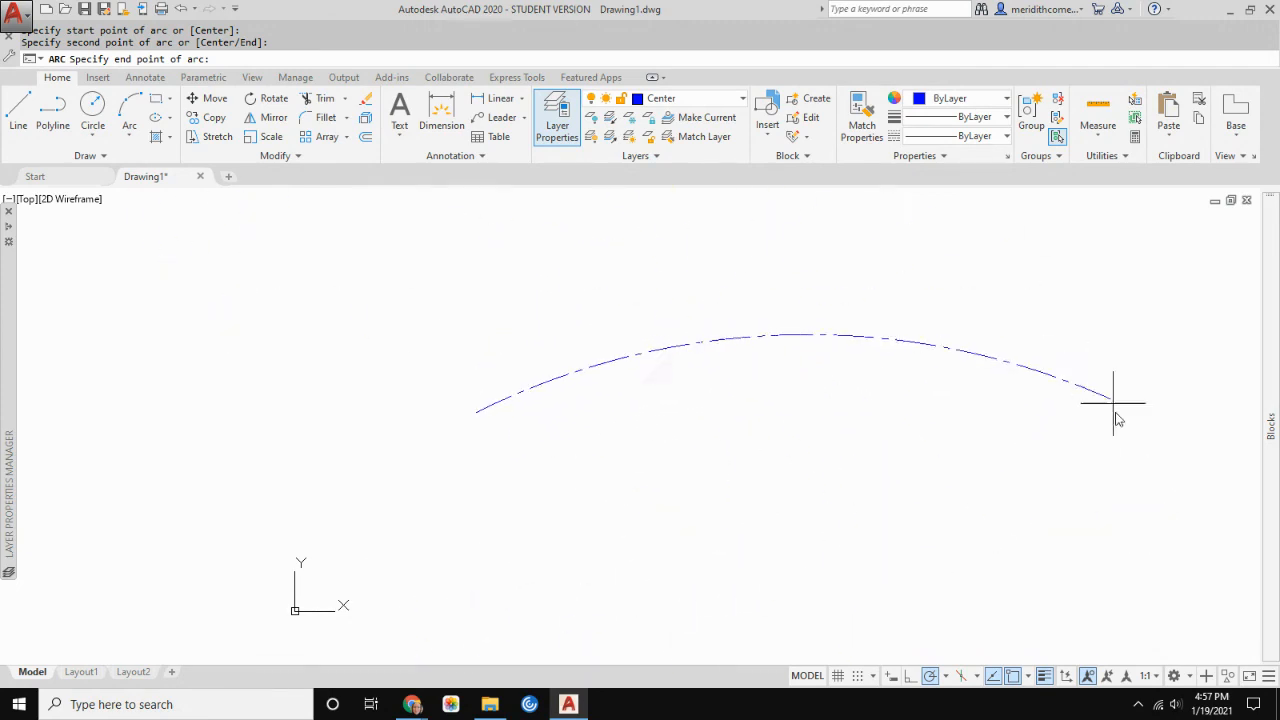
left_click(1159, 517)
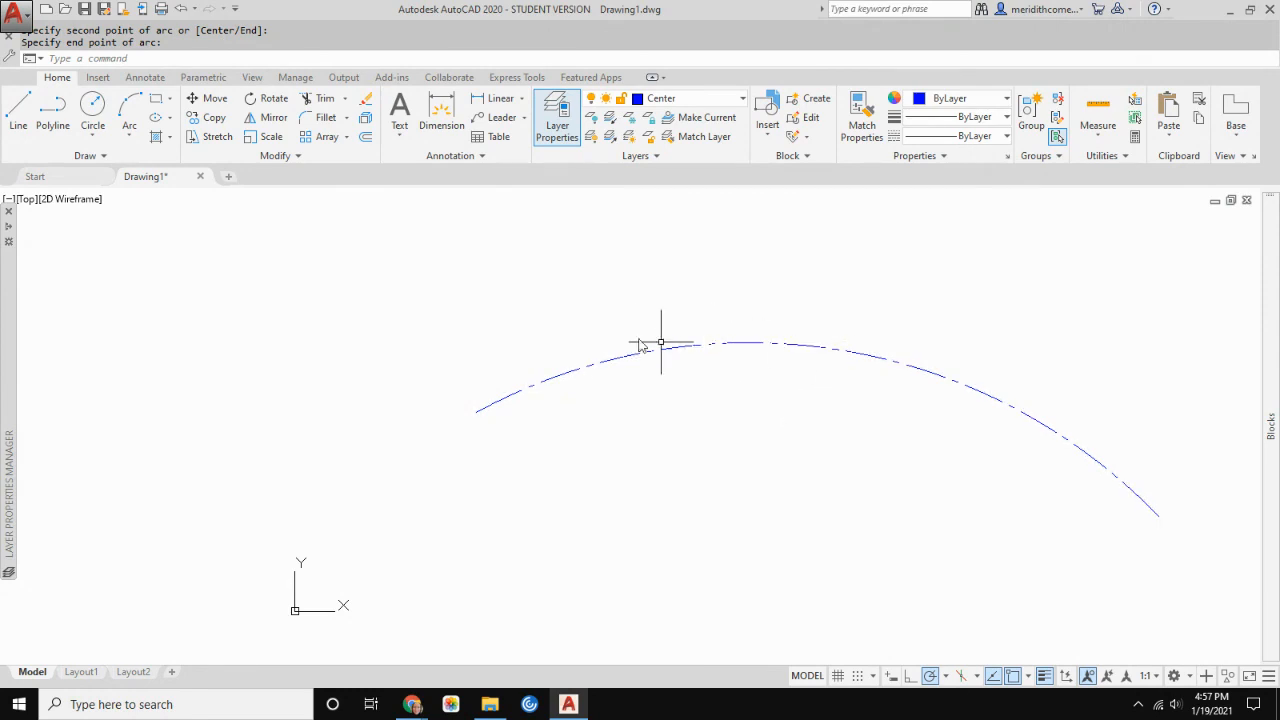
- Reshape the arc with its grips by stretching the midpoint upward and the left endpoint farther left, and clear the selection
left_click(748, 345)
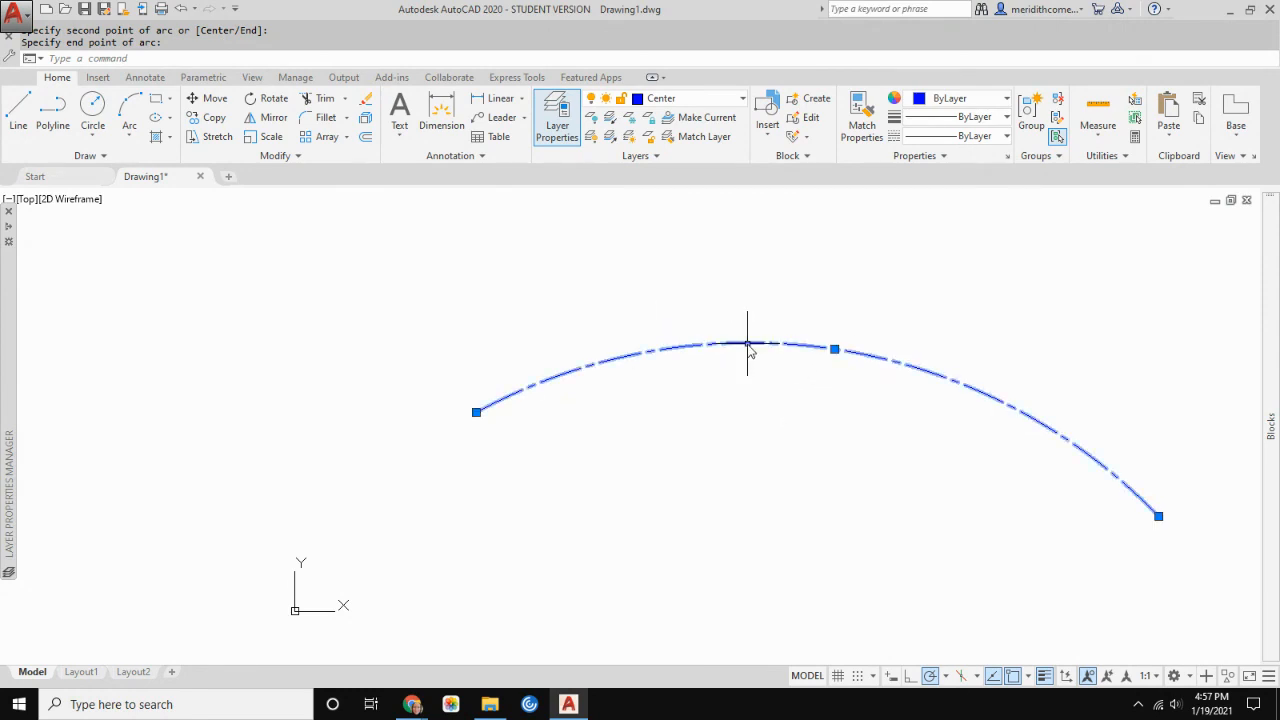
left_click(835, 349)
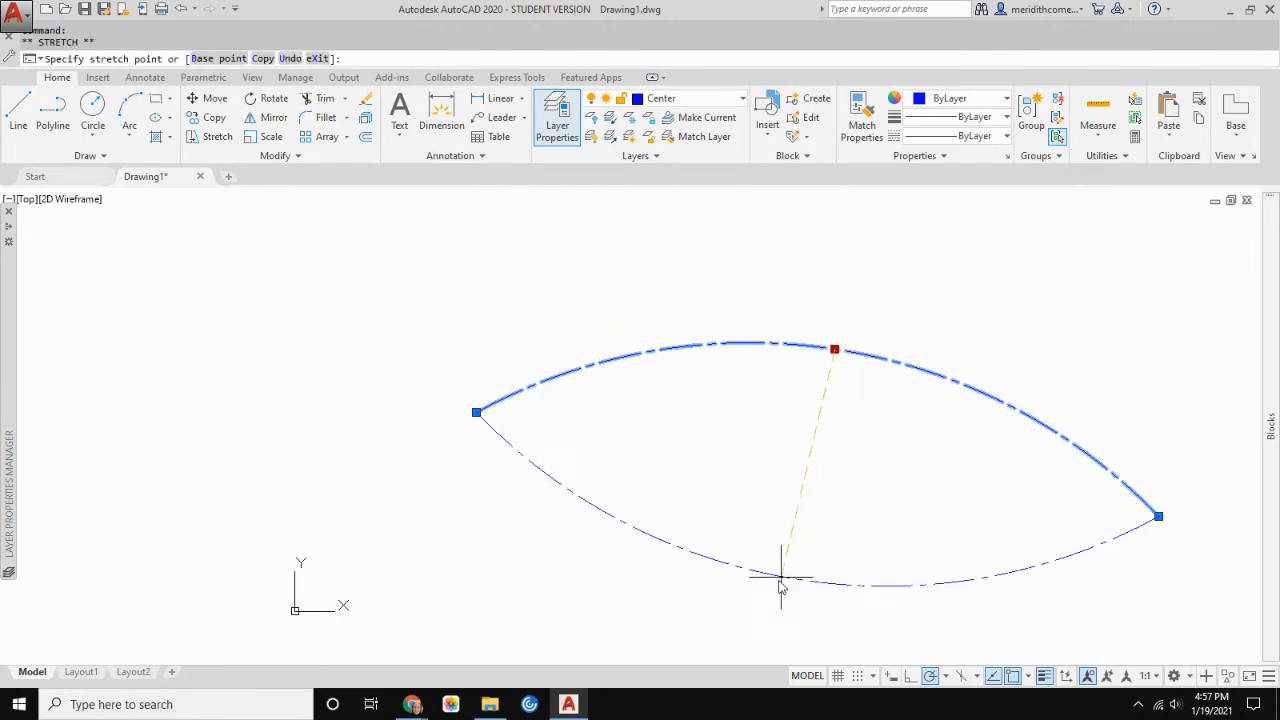
left_click(906, 222)
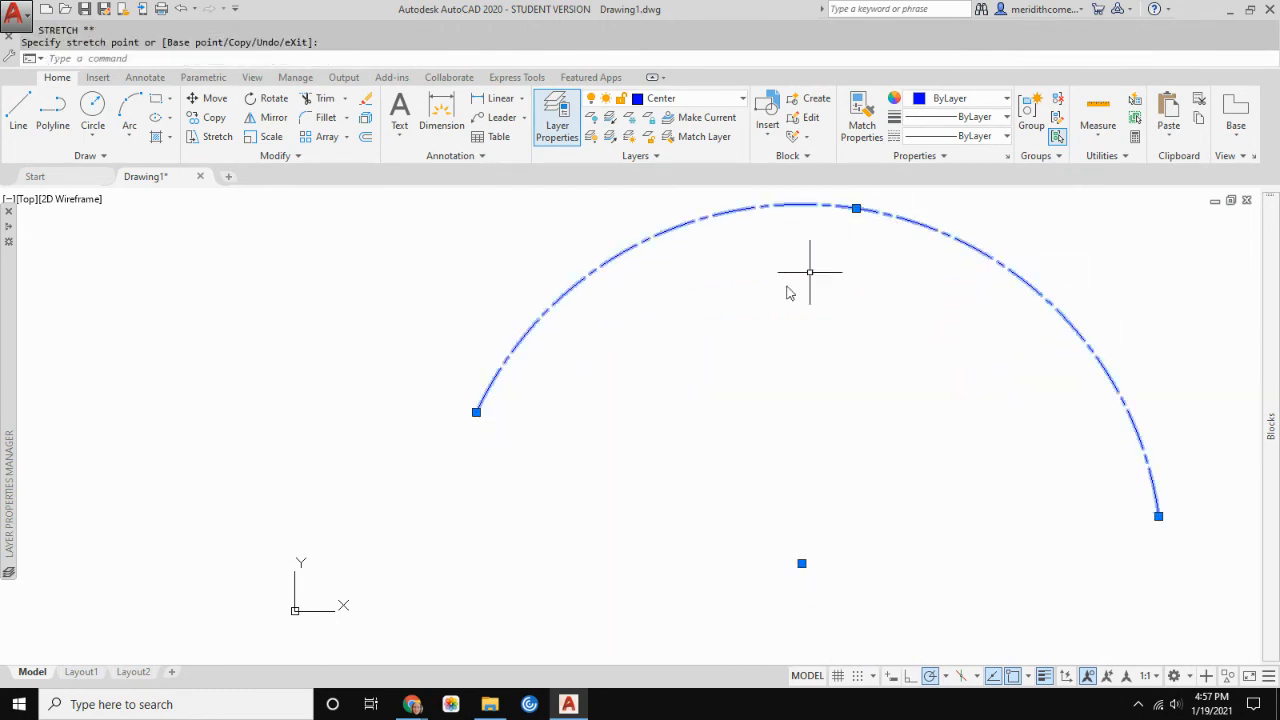
left_click(476, 411)
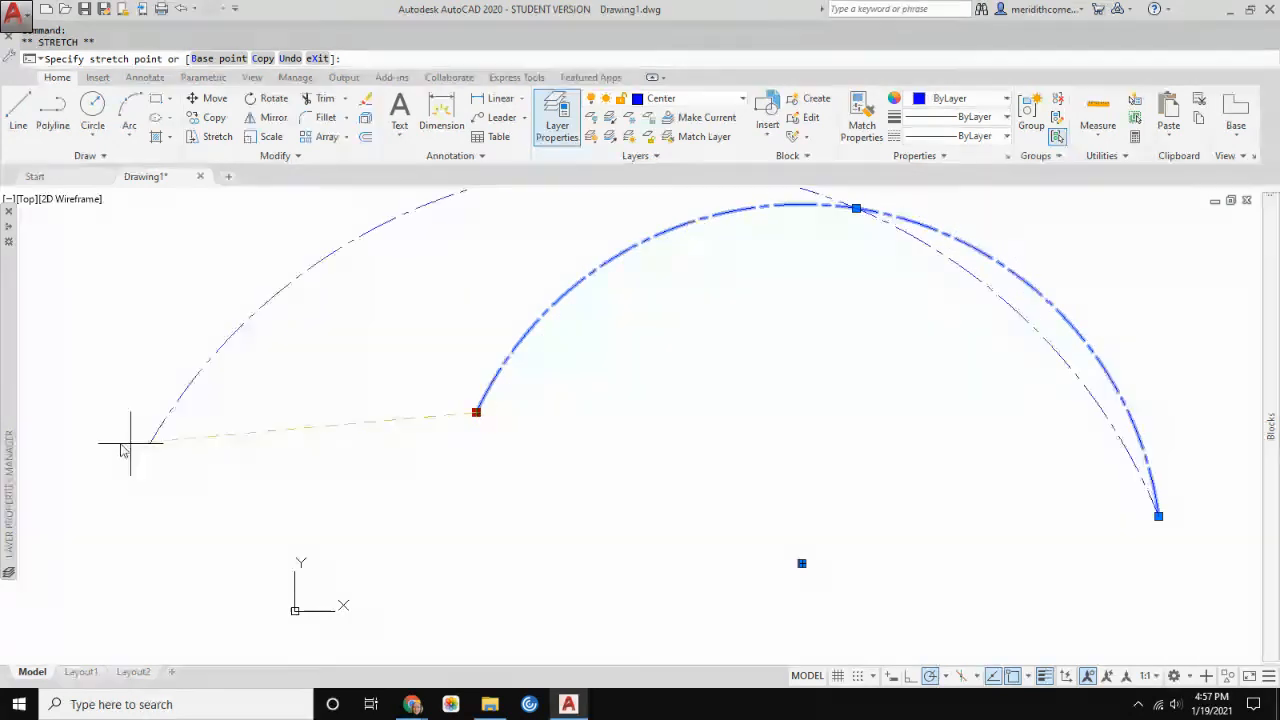
left_click(162, 429)
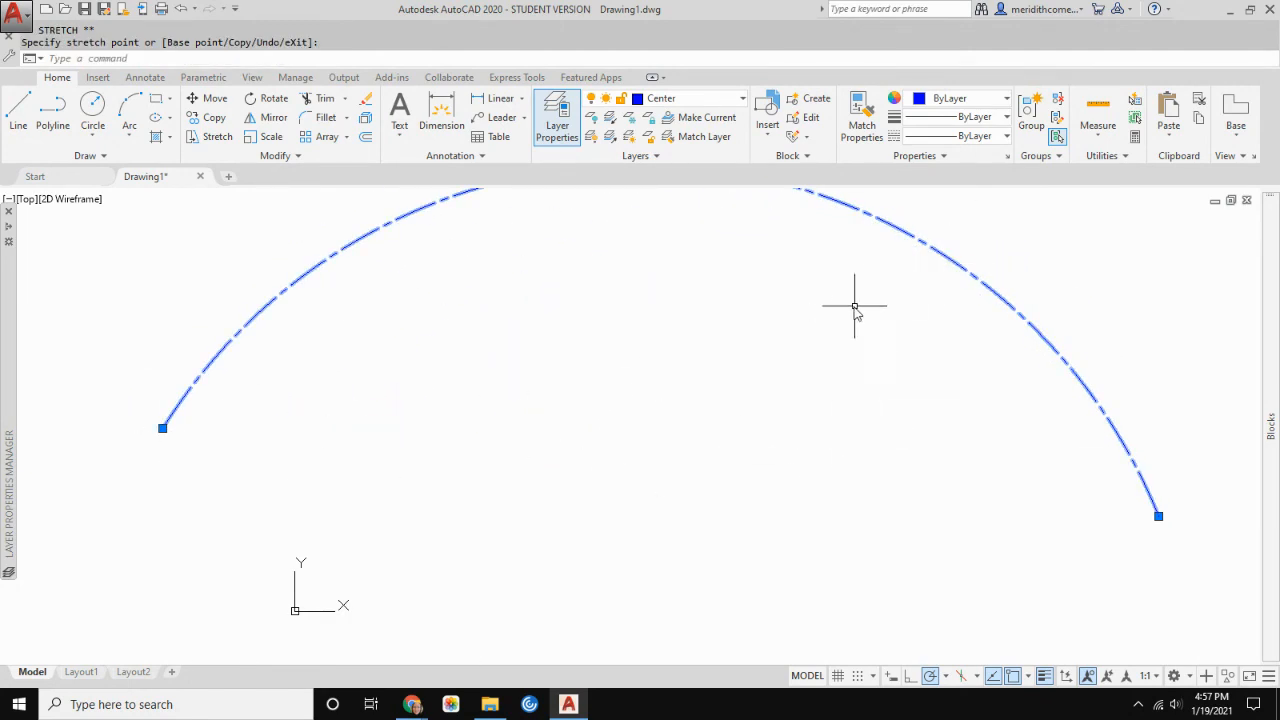
key("Escape")
- Erase the reshaped arc from the drawing
scroll(828, 305, "down", 4)
key("Escape")
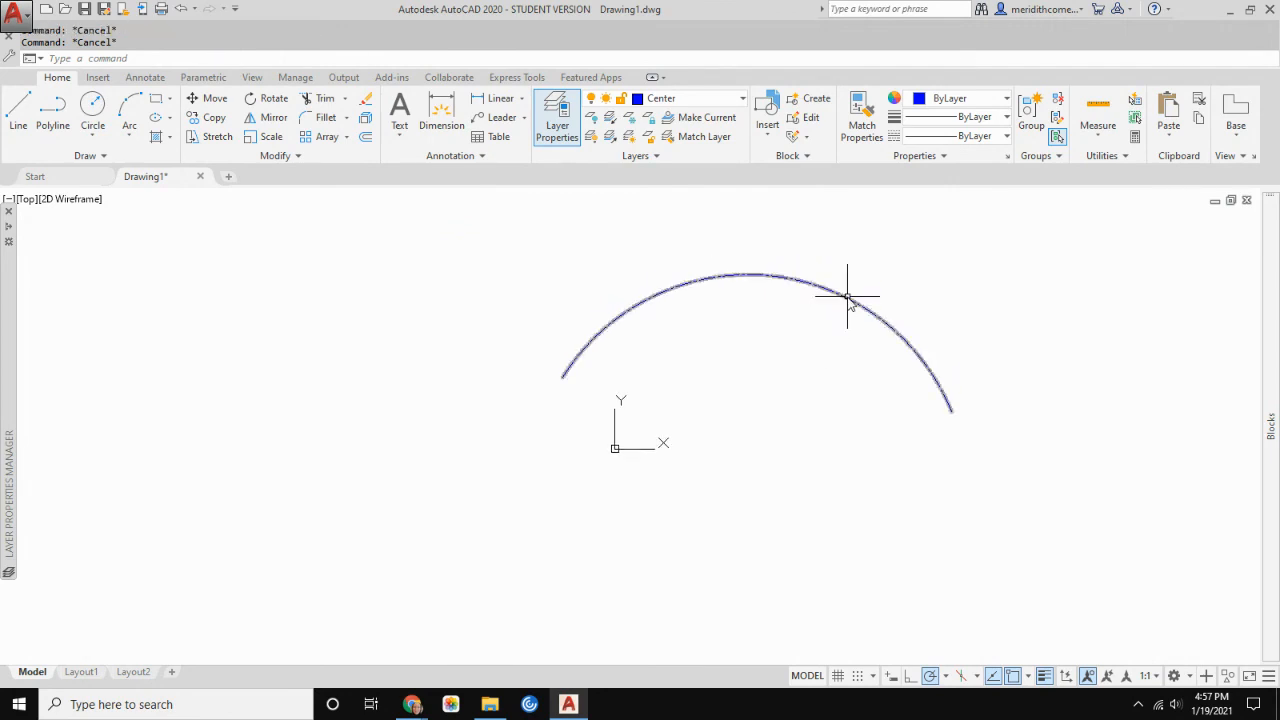
key("Delete")
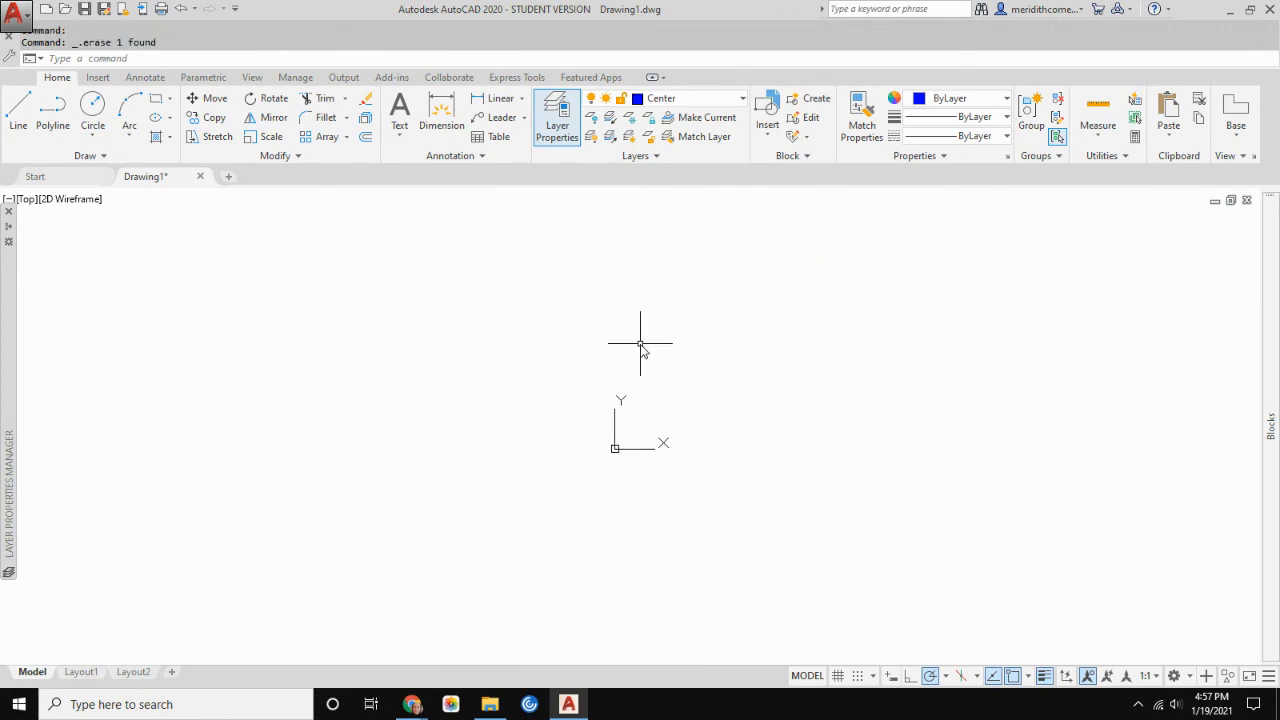
mouse_move(641, 345)
middle_mouse_down()
mouse_move(391, 494)
mouse_move(422, 465)
middle_mouse_up()
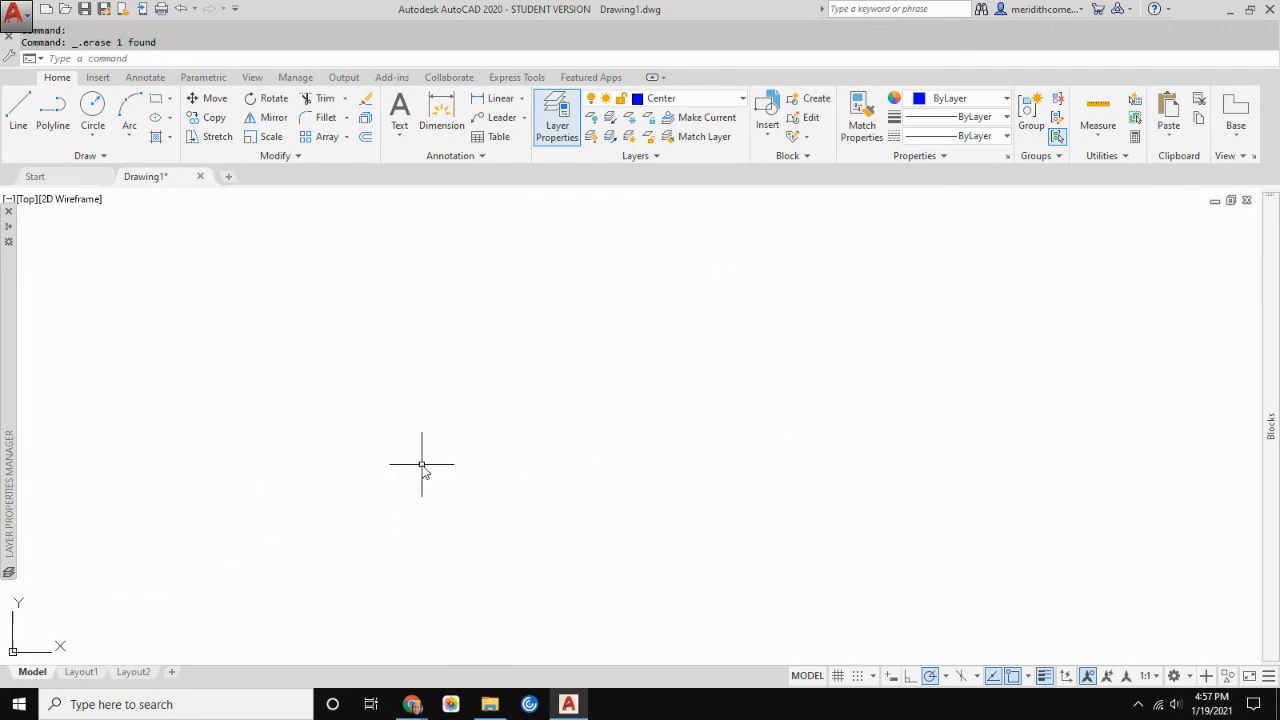